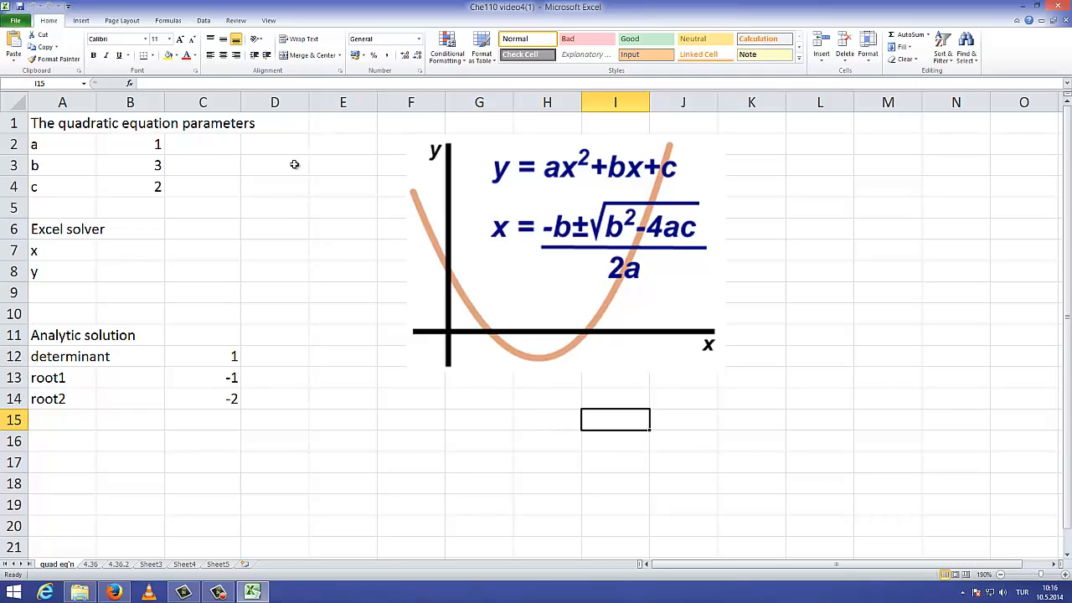
- Enable the Solver Add-in through the Excel add-ins options
click(204, 21)
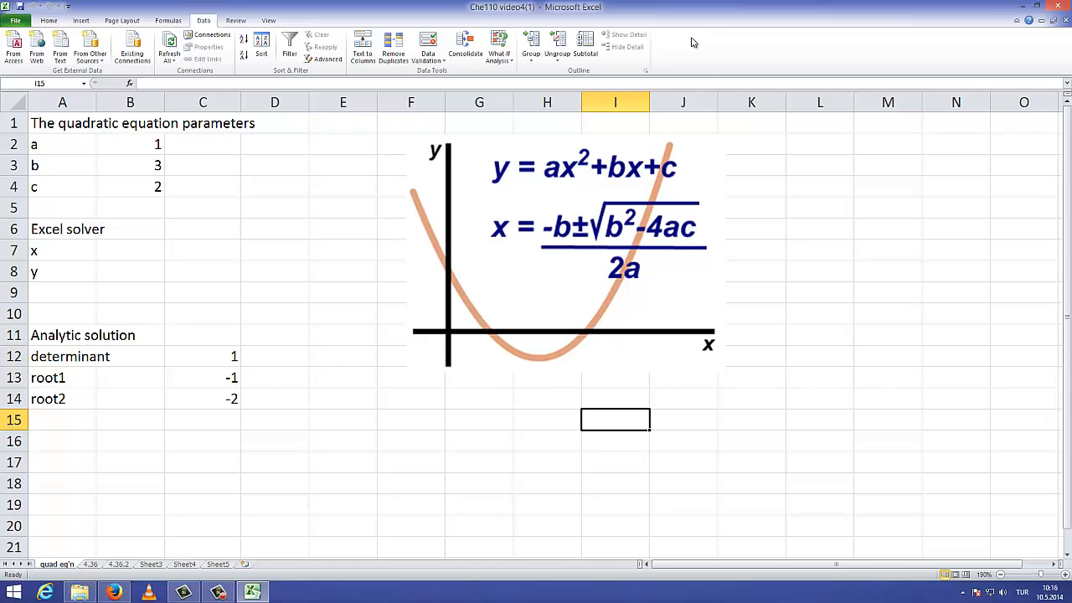
click(16, 20)
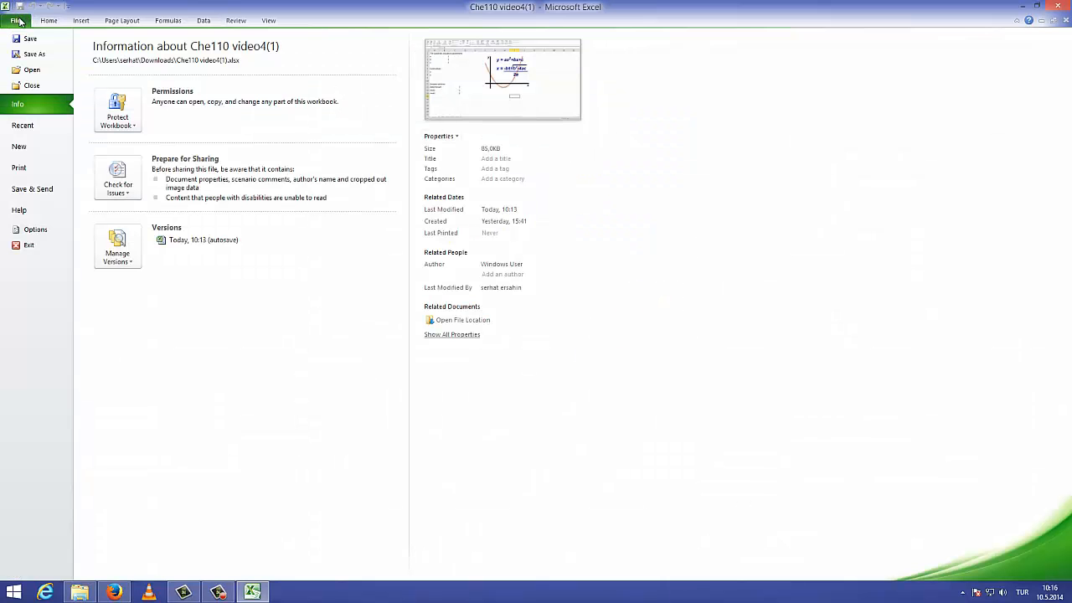
click(29, 229)
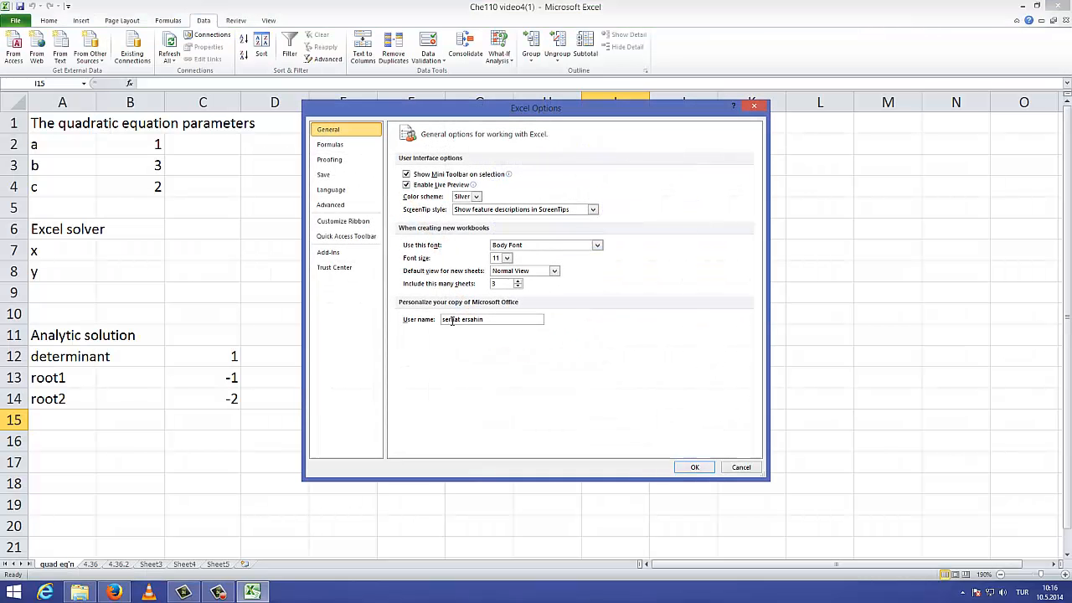
click(359, 252)
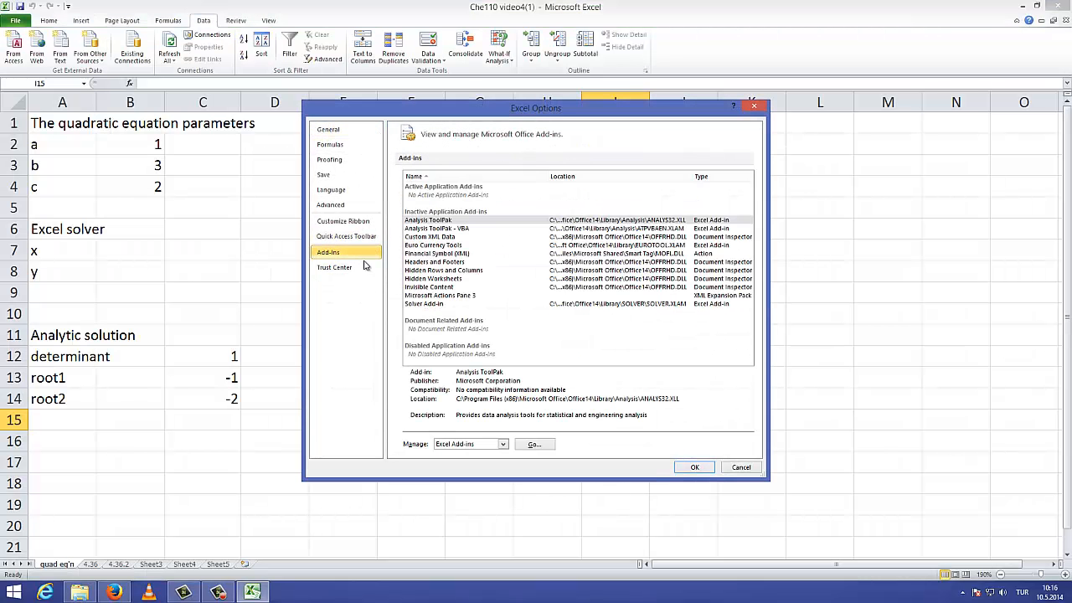
click(439, 305)
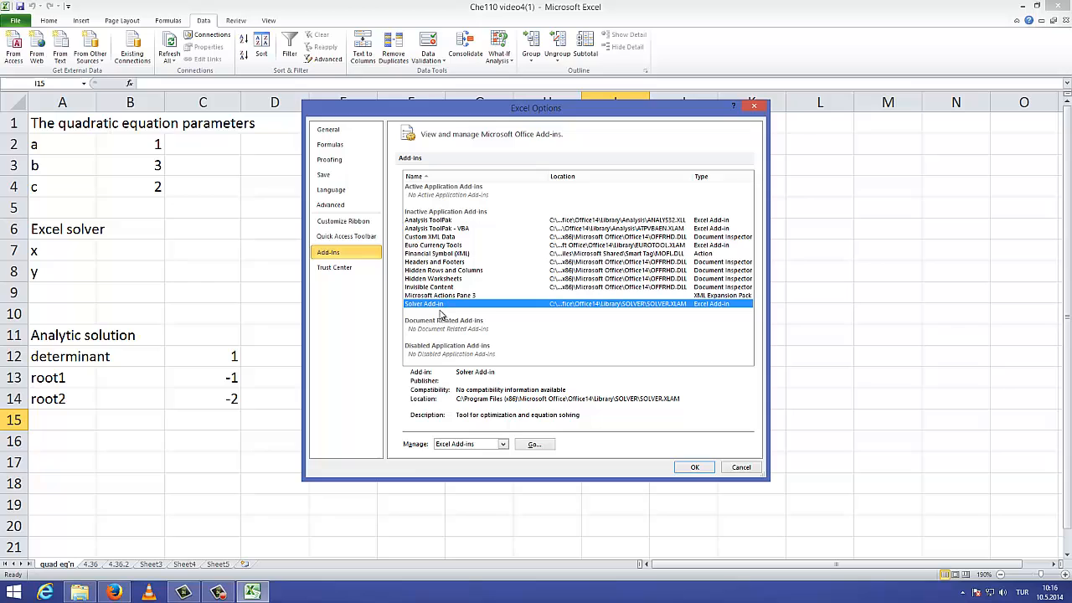
click(536, 445)
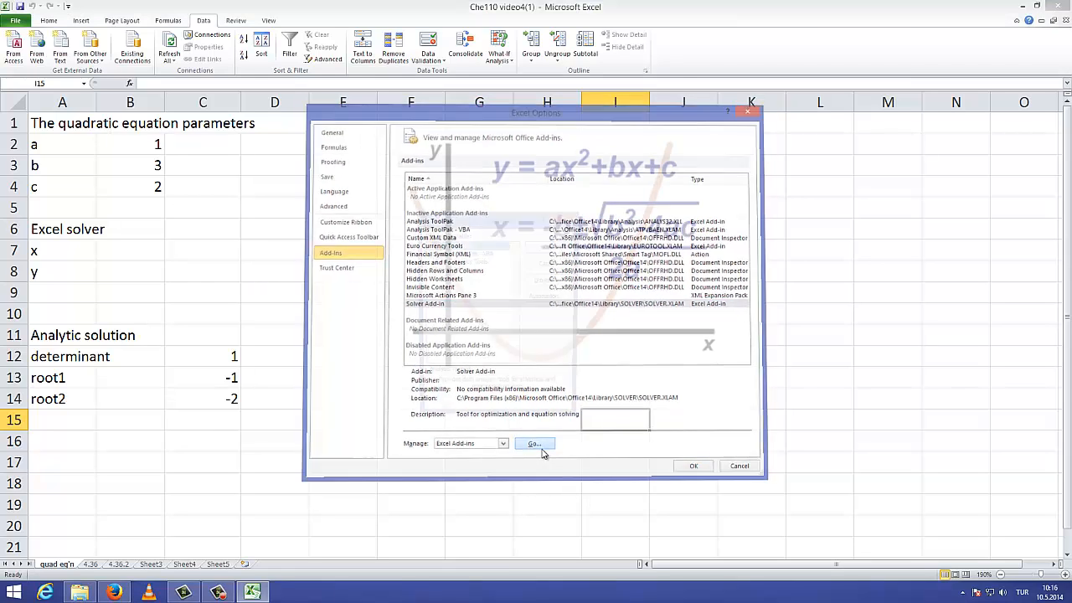
click(428, 269)
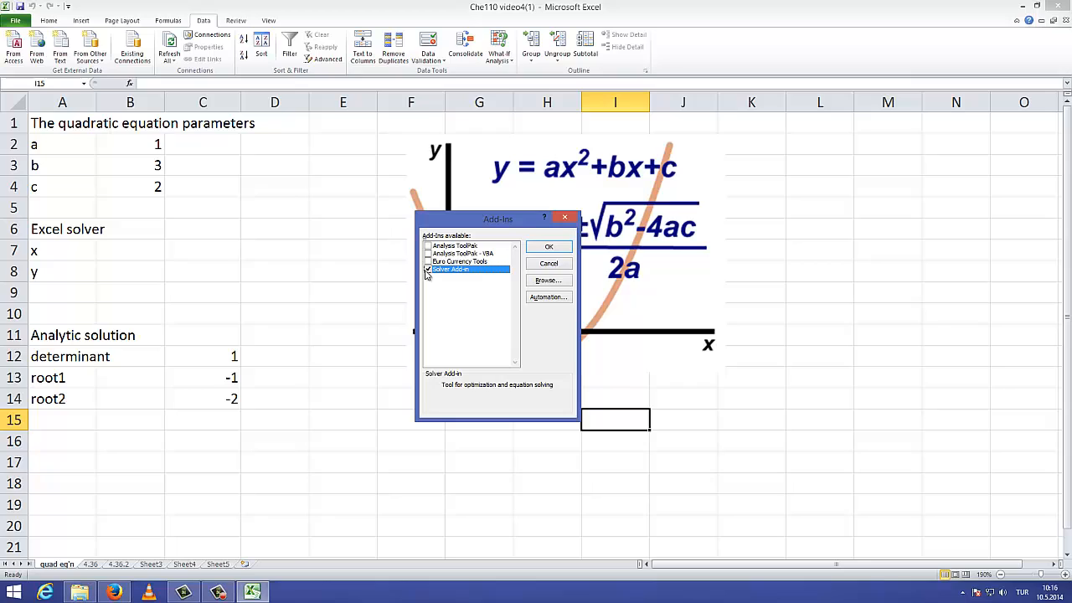
click(548, 249)
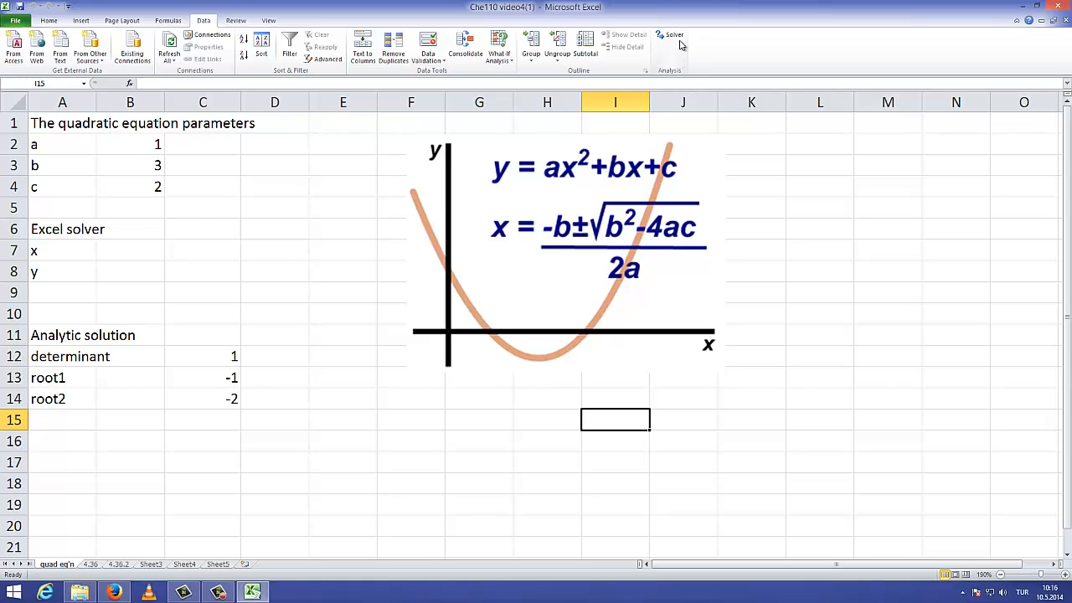
- Open the Solver parameters, review the objective and variable cells, and delete the $B$7 <= -101 constraint
click(683, 38)
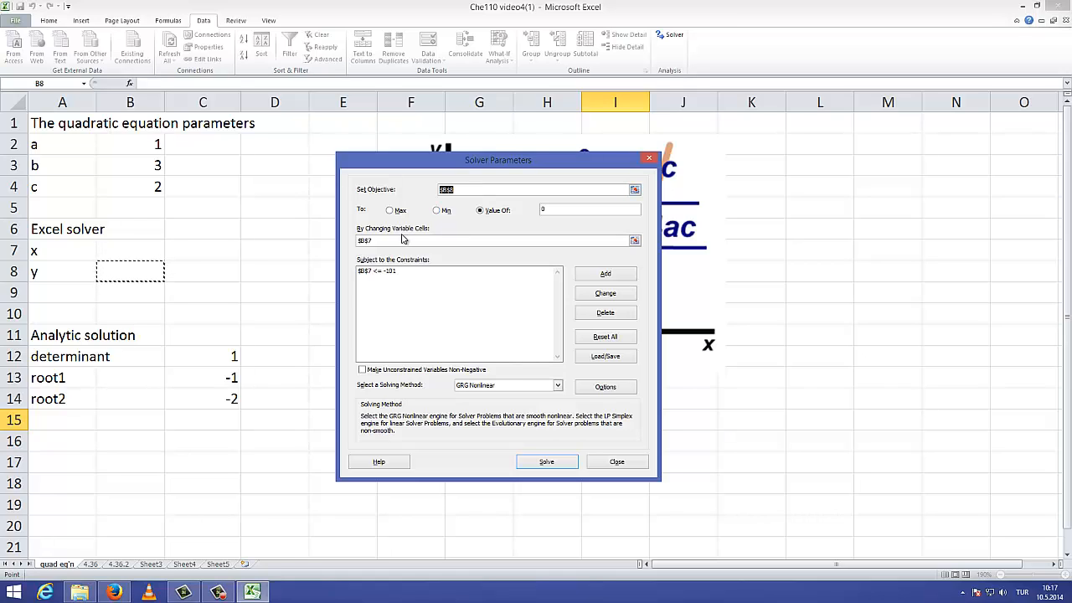
click(634, 240)
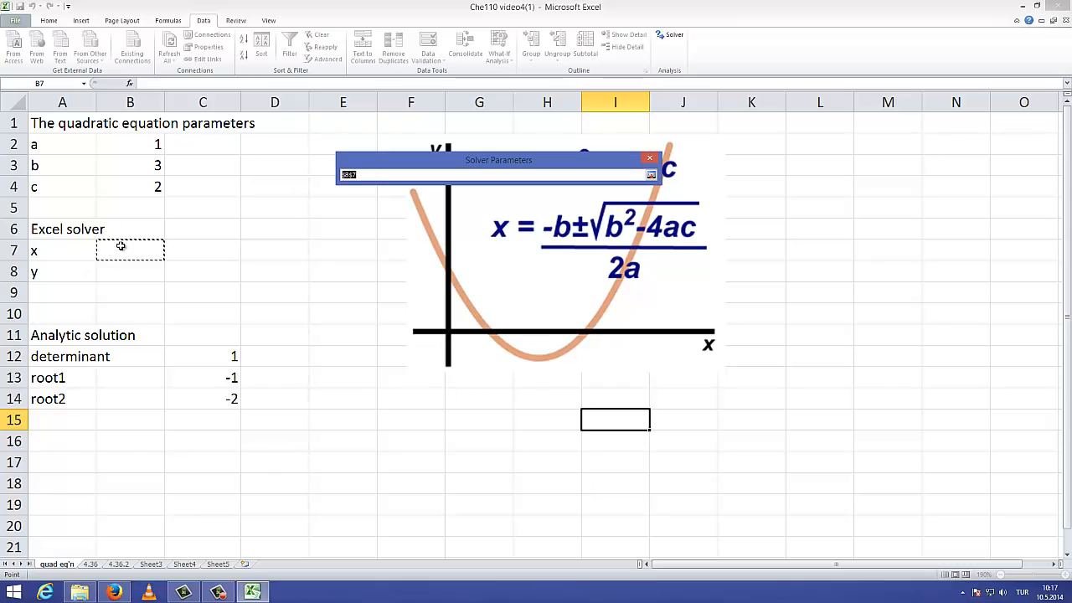
click(650, 174)
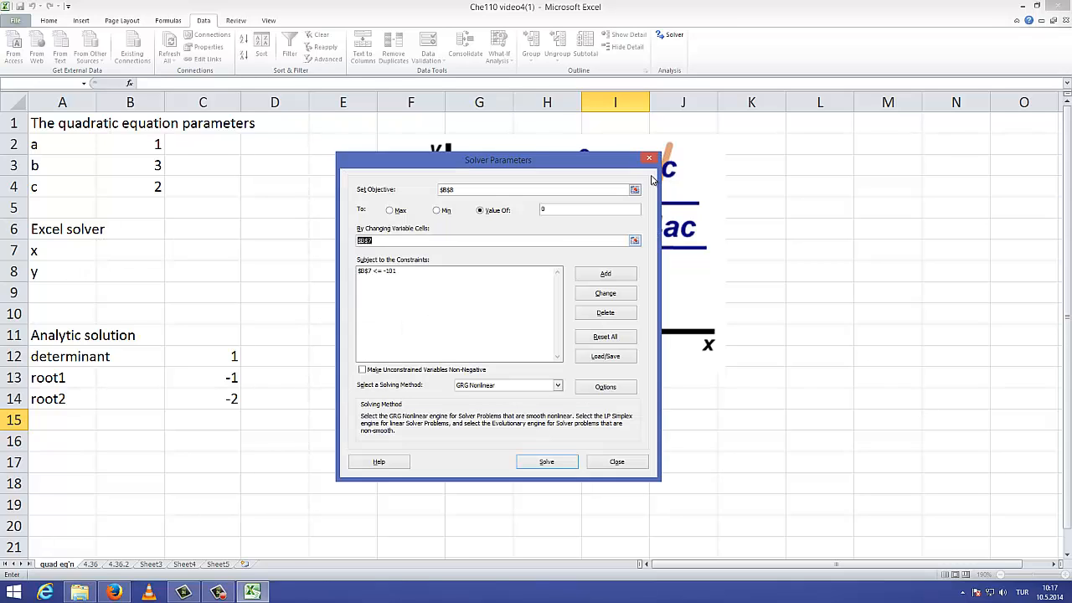
click(409, 274)
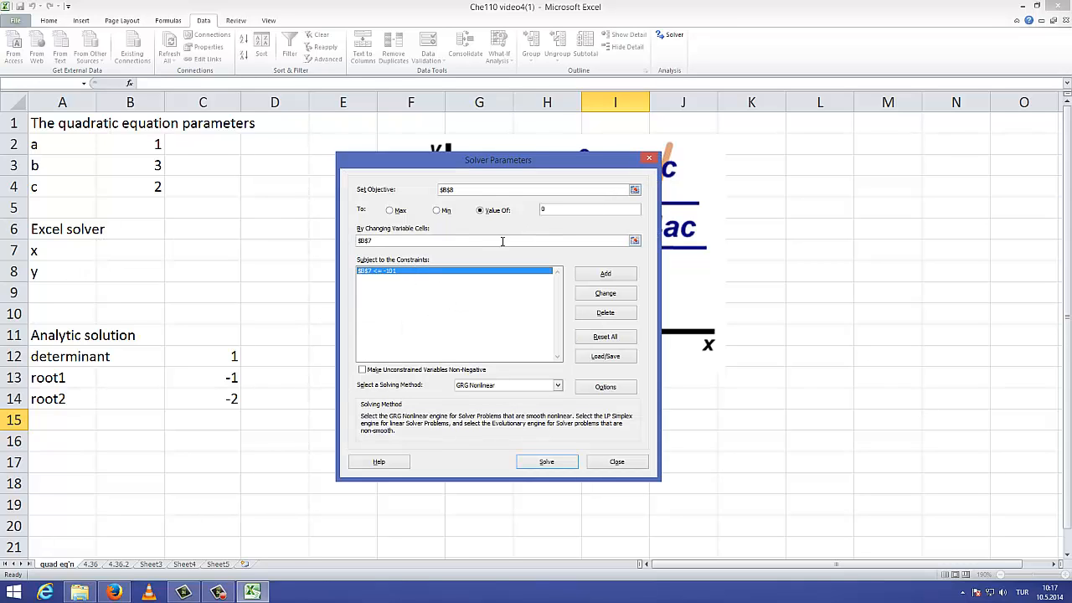
click(505, 191)
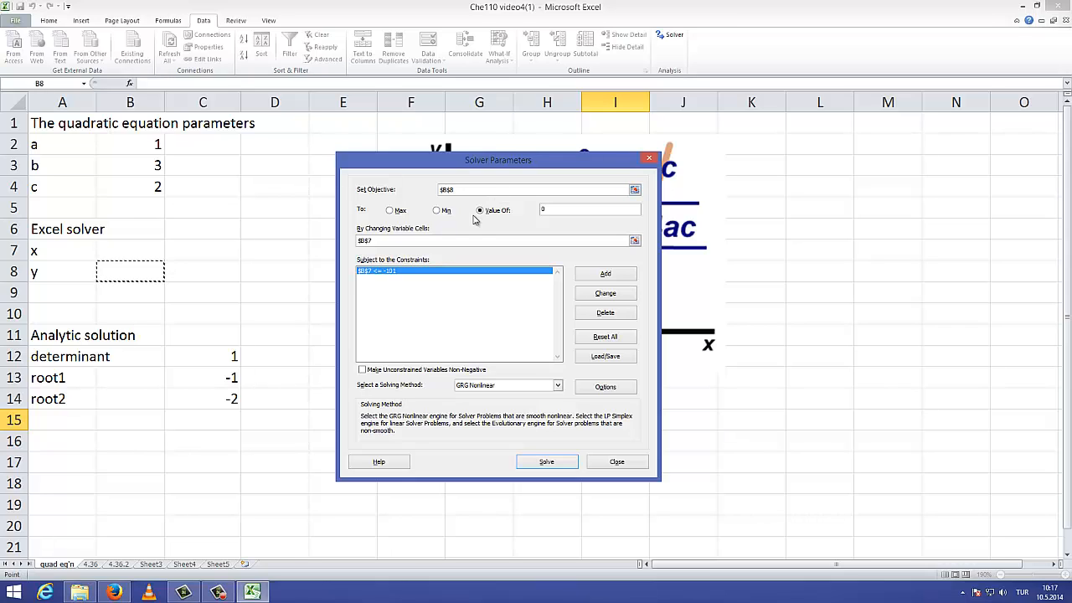
click(448, 238)
click(605, 313)
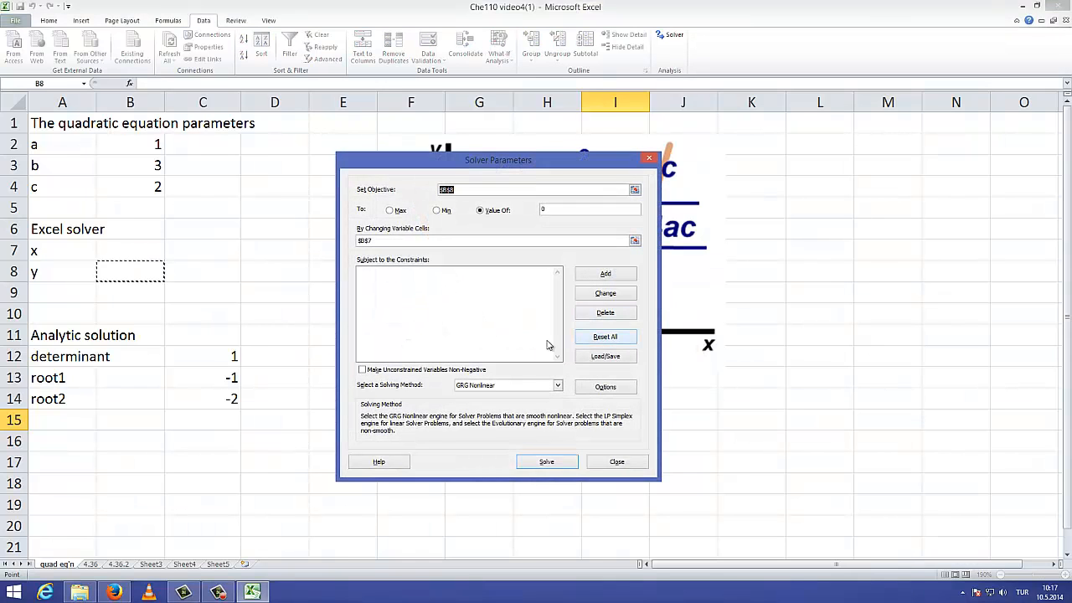
- Turn on Make Unconstrained Variables Non-Negative in the Solver parameters and close the dialog
click(421, 376)
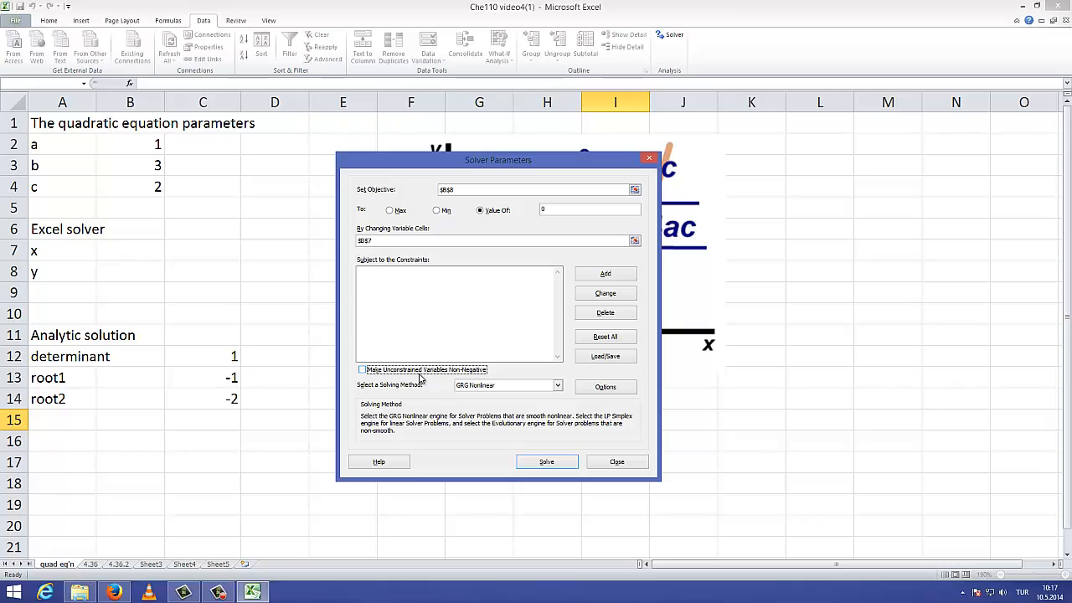
click(421, 375)
click(611, 463)
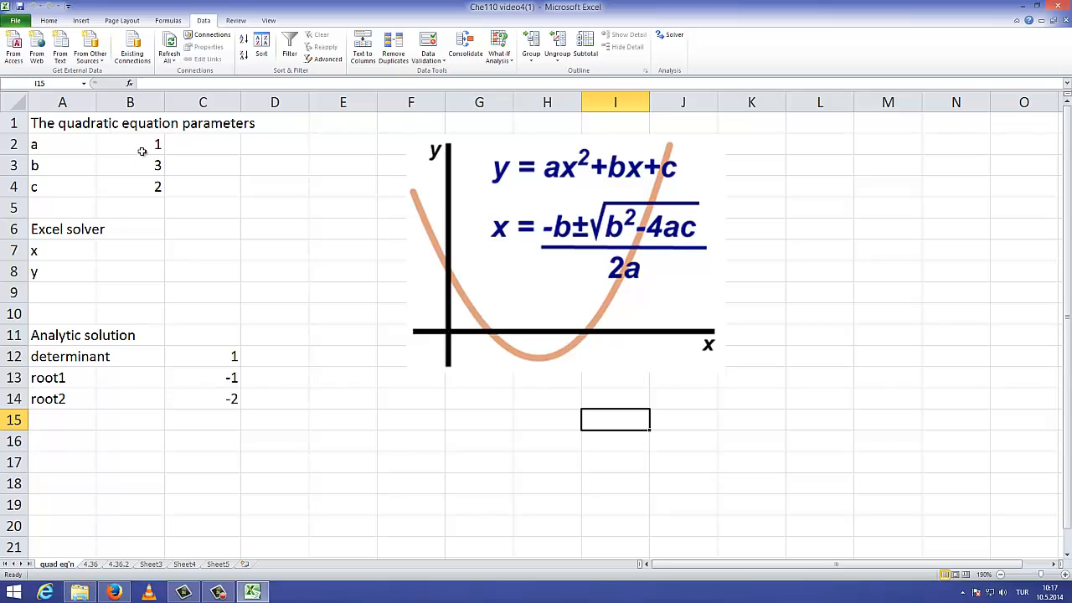
drag(74, 128, 201, 134)
click(515, 172)
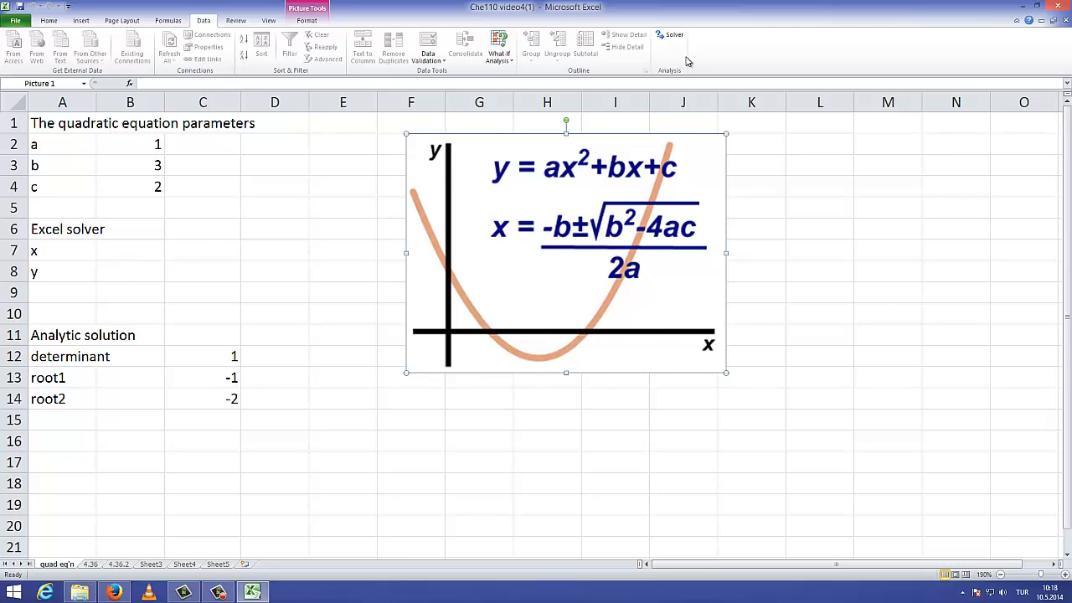
- Enter the quadratic formula =B2*B7^2+B3*B7+B4 in cell B8 as the y value
double_click(113, 276)
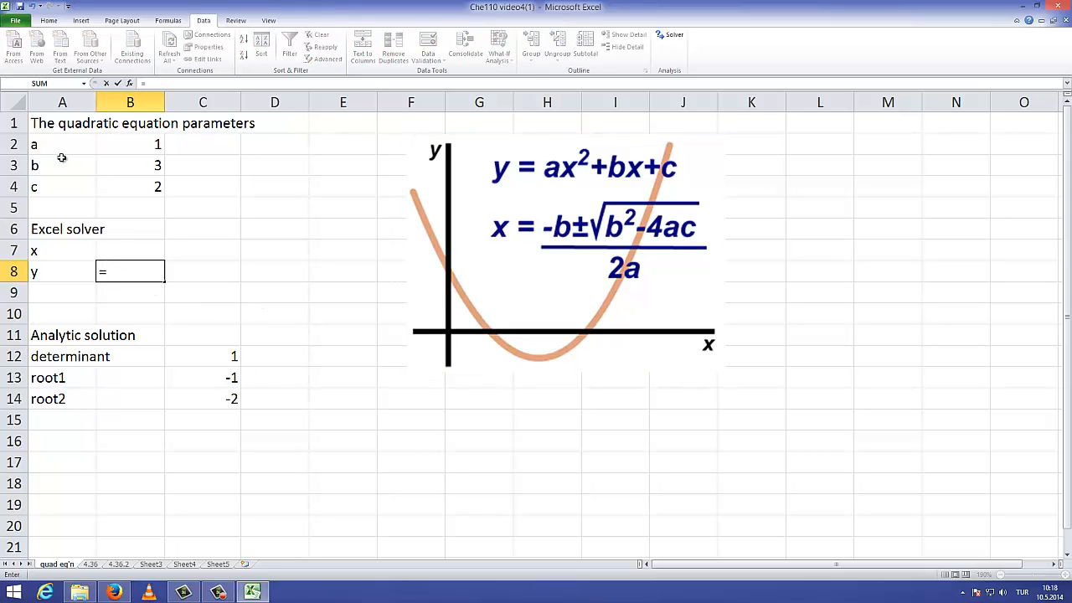
click(140, 143)
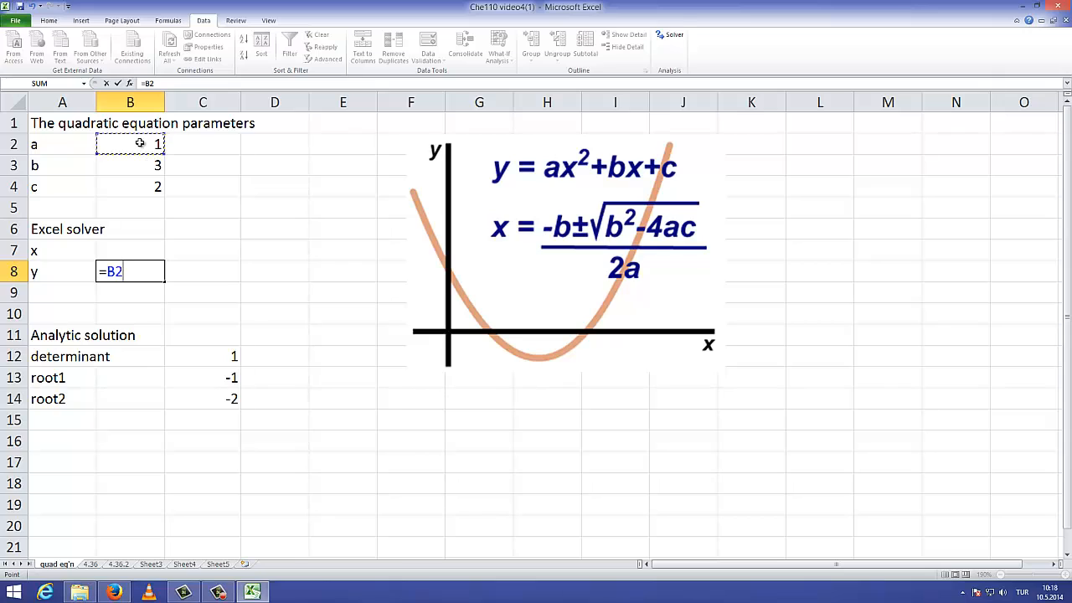
text(*)
click(135, 252)
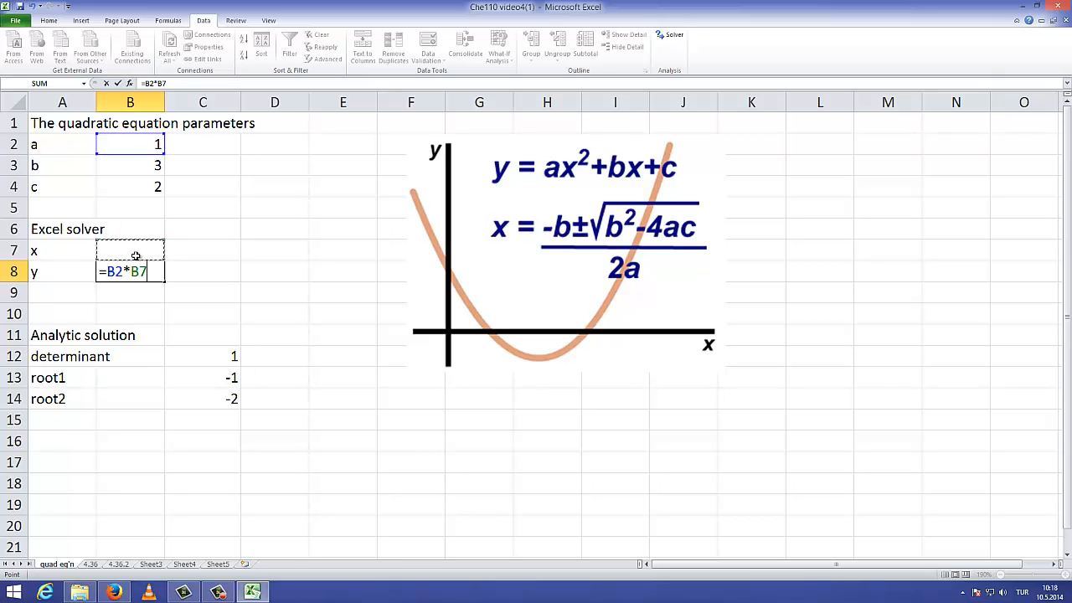
text(^2+)
click(131, 165)
text(*)
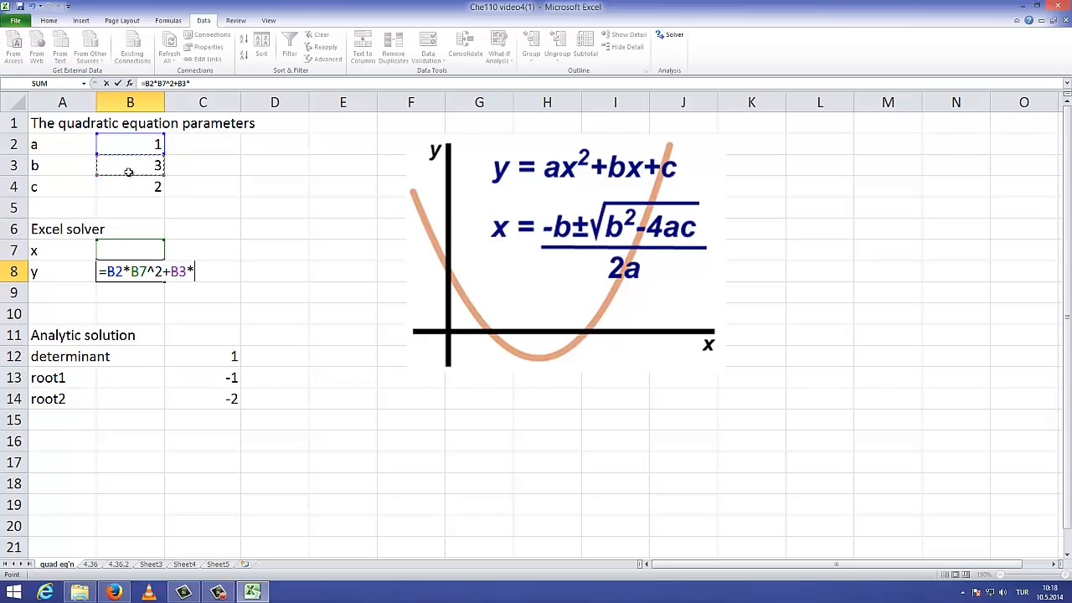
click(137, 249)
text(+)
click(153, 189)
key(Return)
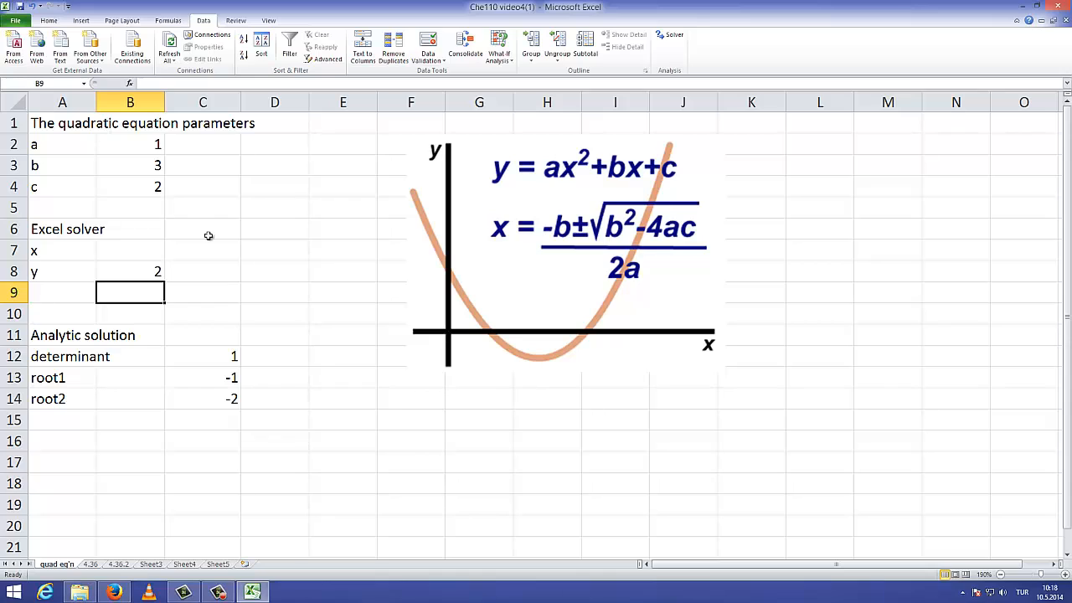
click(149, 185)
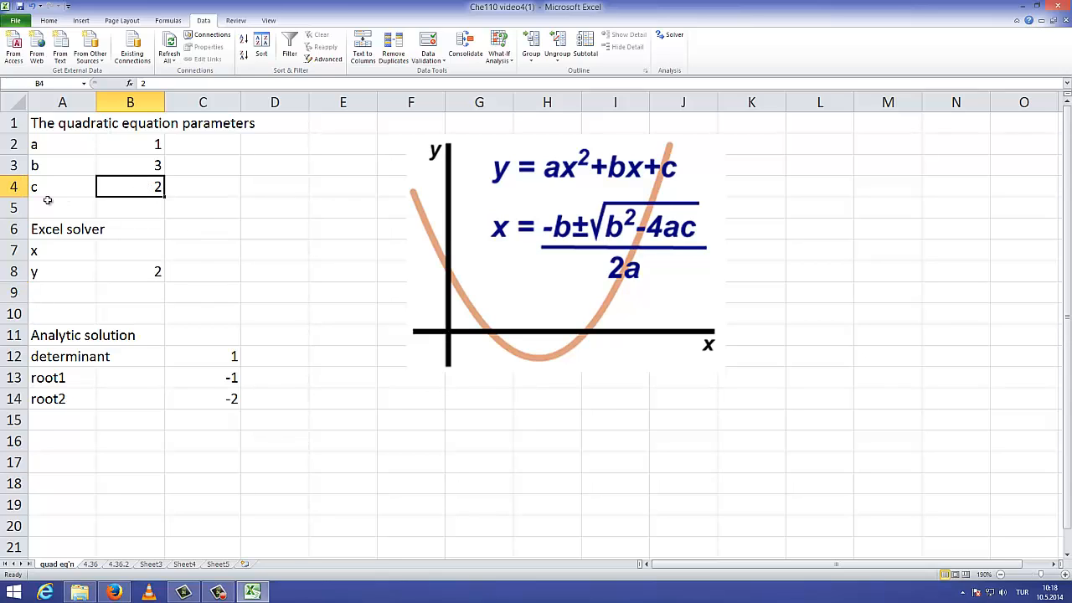
click(144, 251)
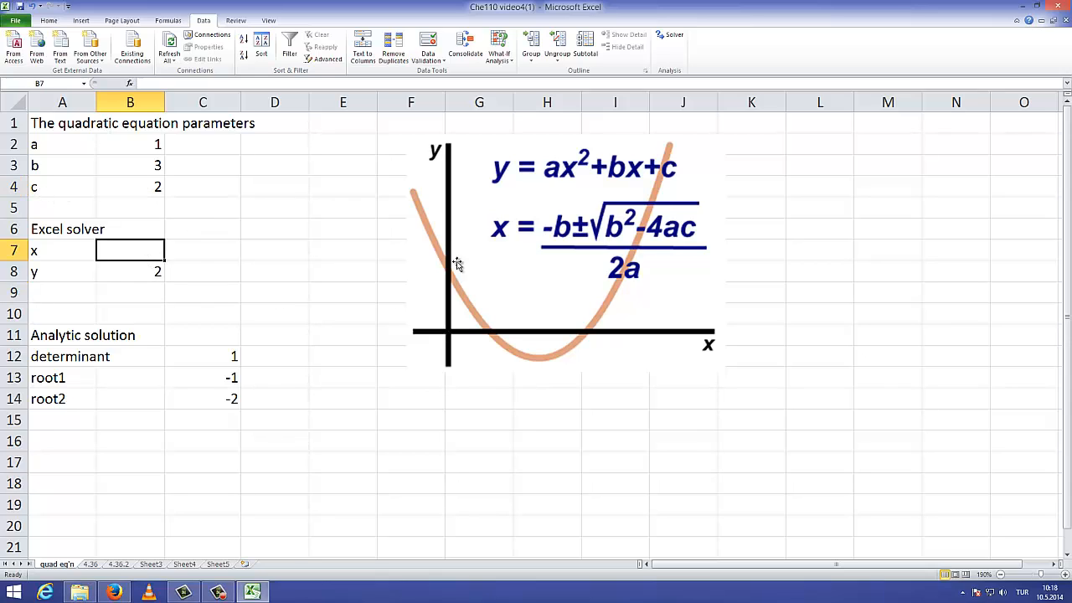
click(675, 37)
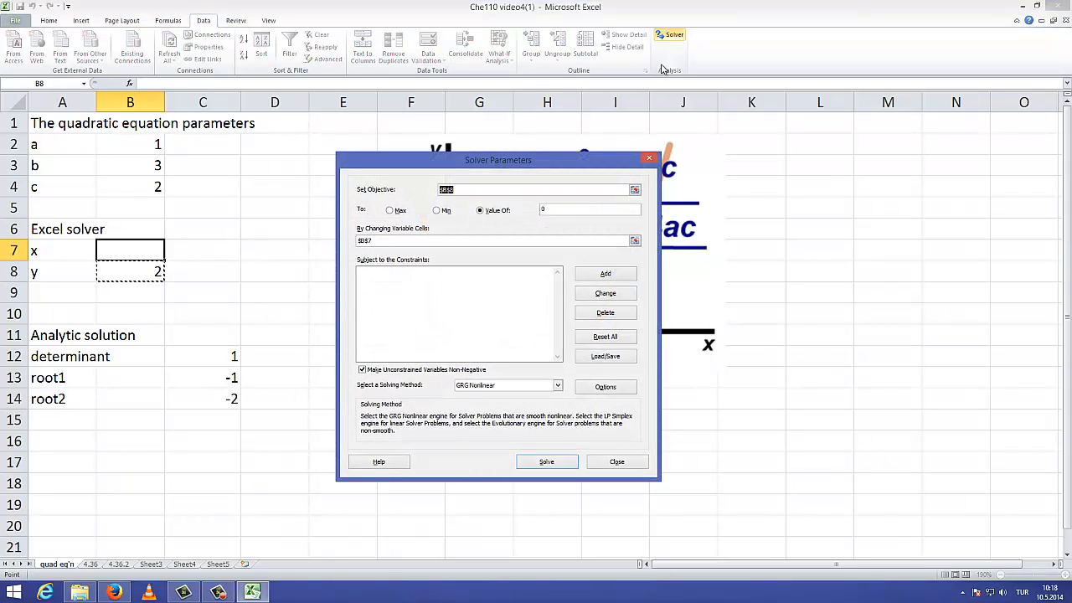
click(649, 157)
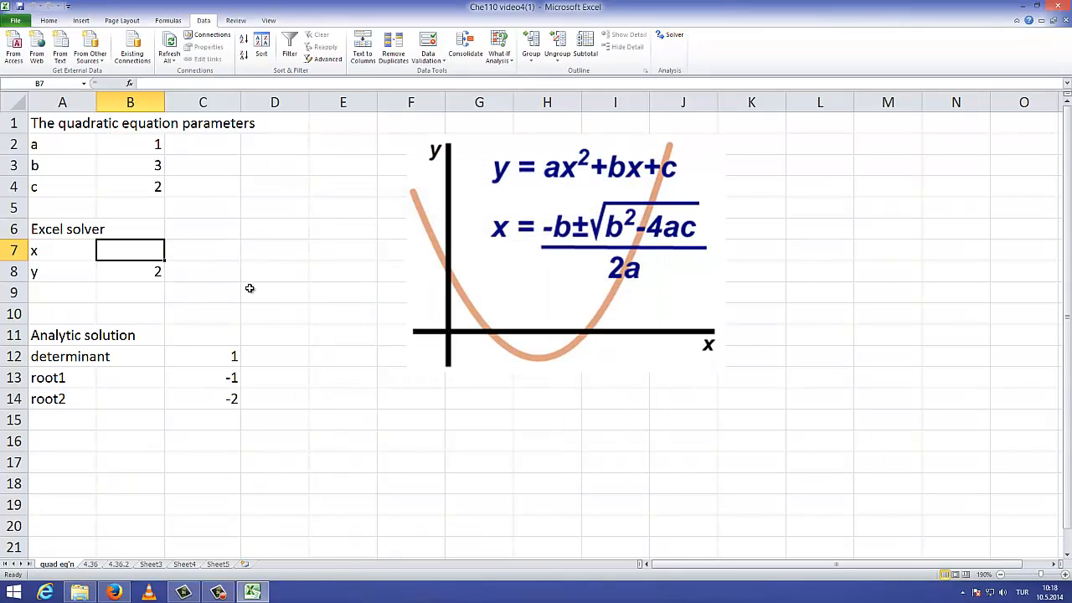
- Set the Solver objective to the y cell B8 with a target value of 0
click(128, 270)
click(670, 35)
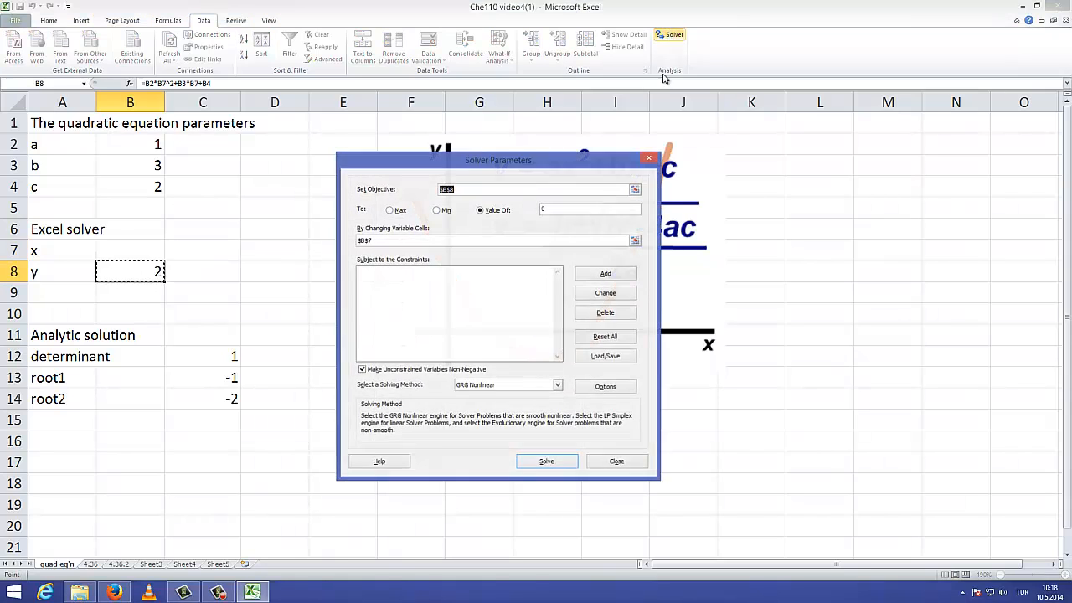
click(460, 190)
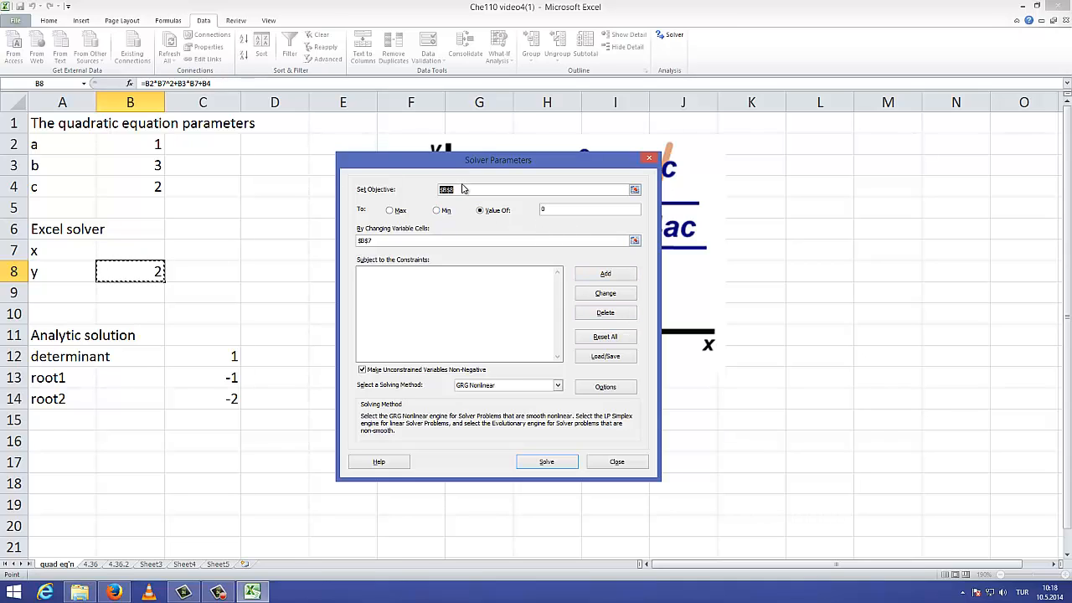
click(635, 191)
click(130, 281)
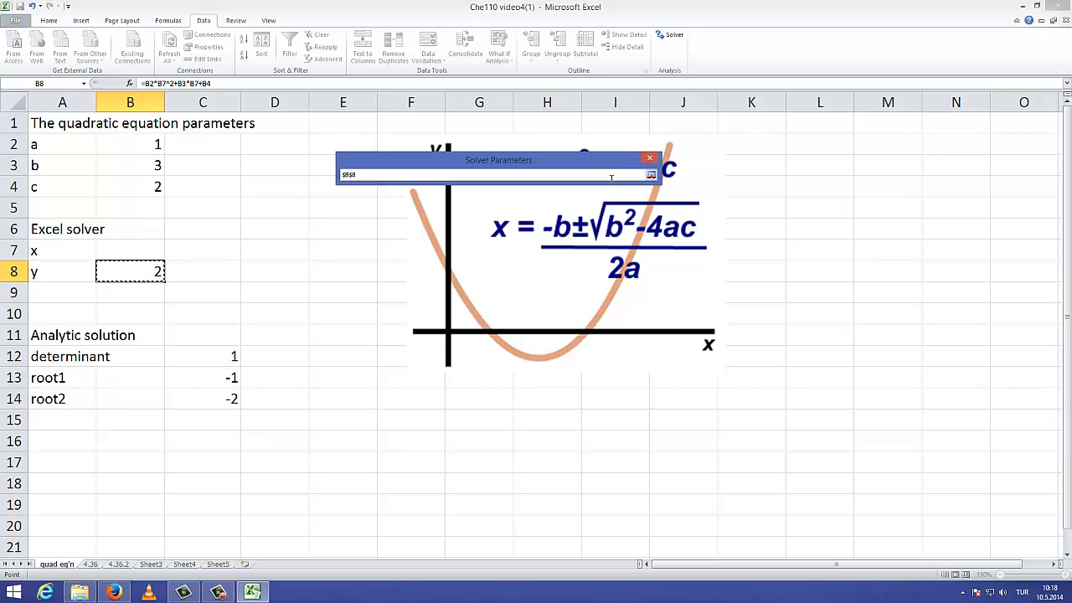
click(651, 174)
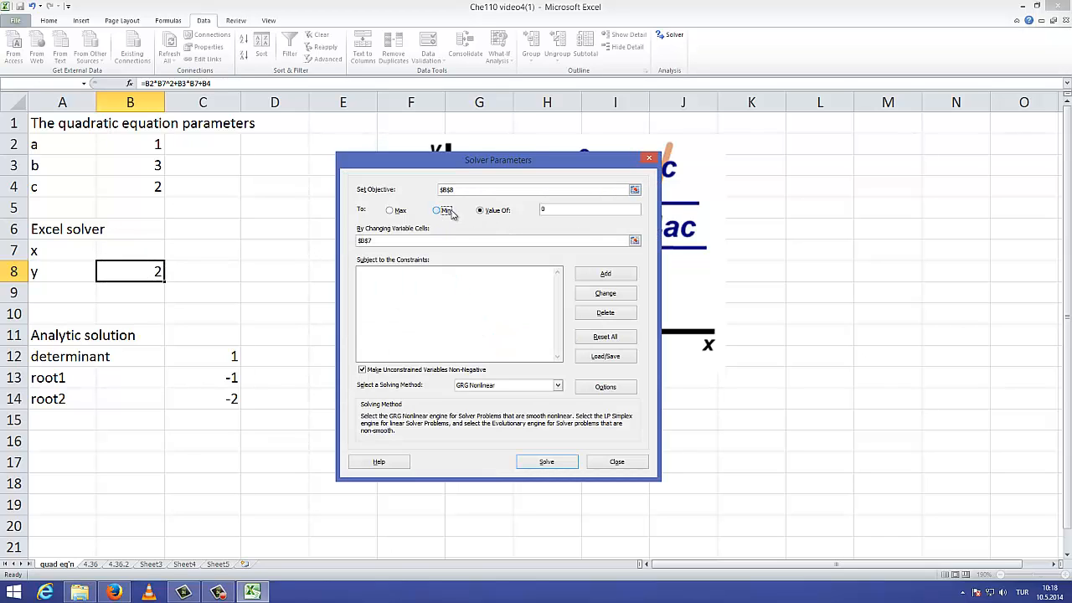
click(498, 214)
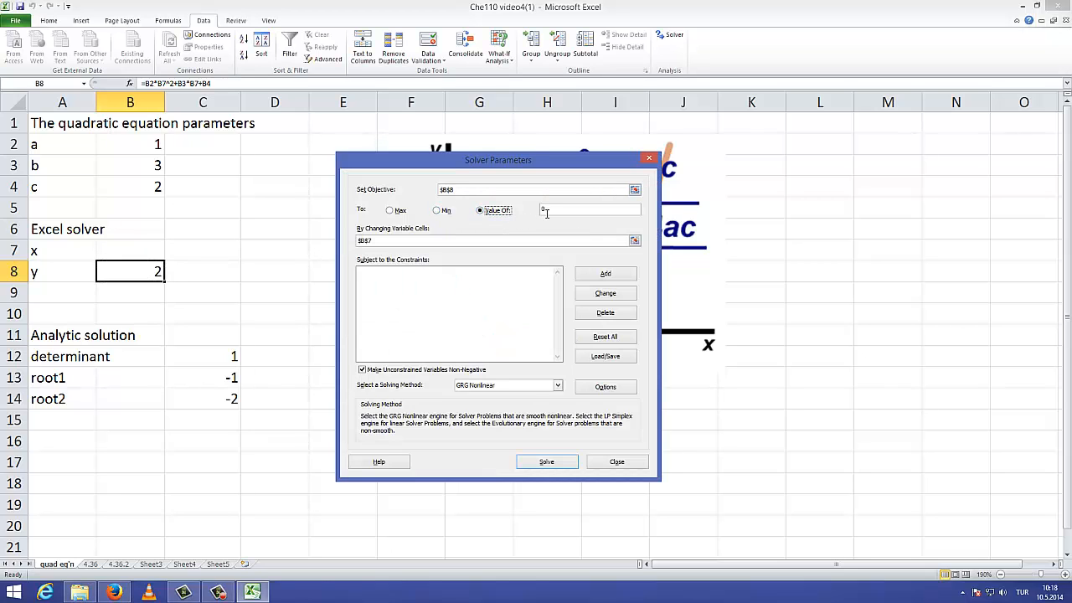
- Use the x cell B7 as the changing variable cell, then run Solver and dismiss the results
click(635, 241)
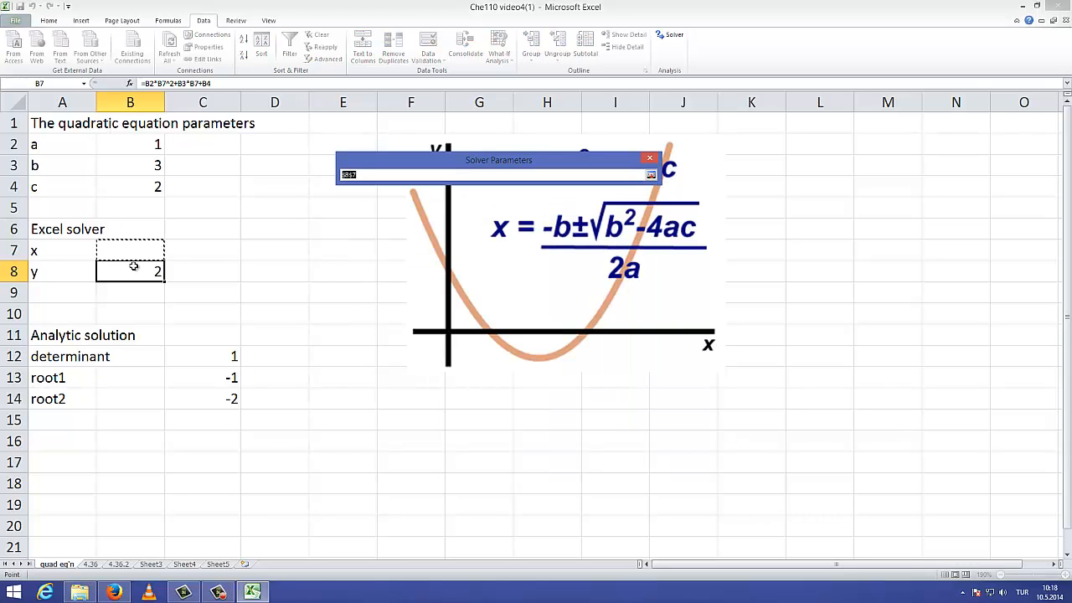
click(653, 175)
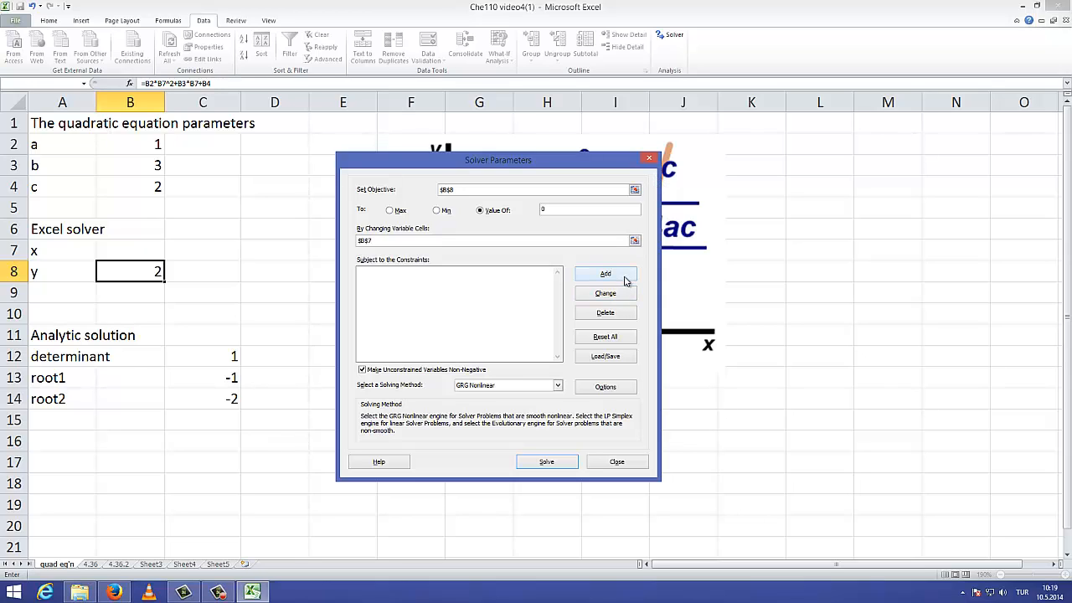
click(567, 465)
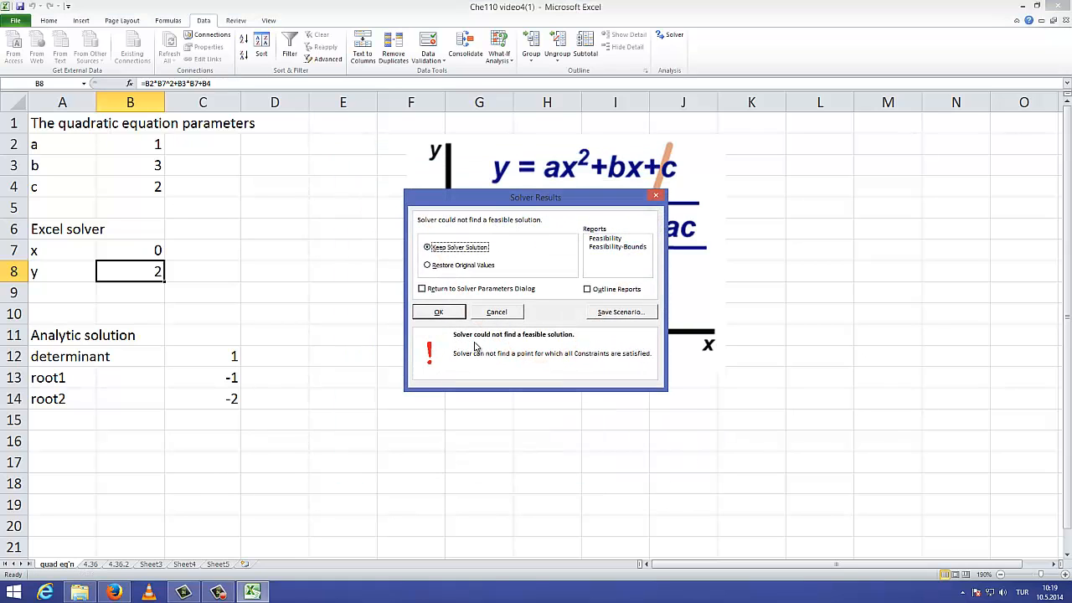
click(658, 197)
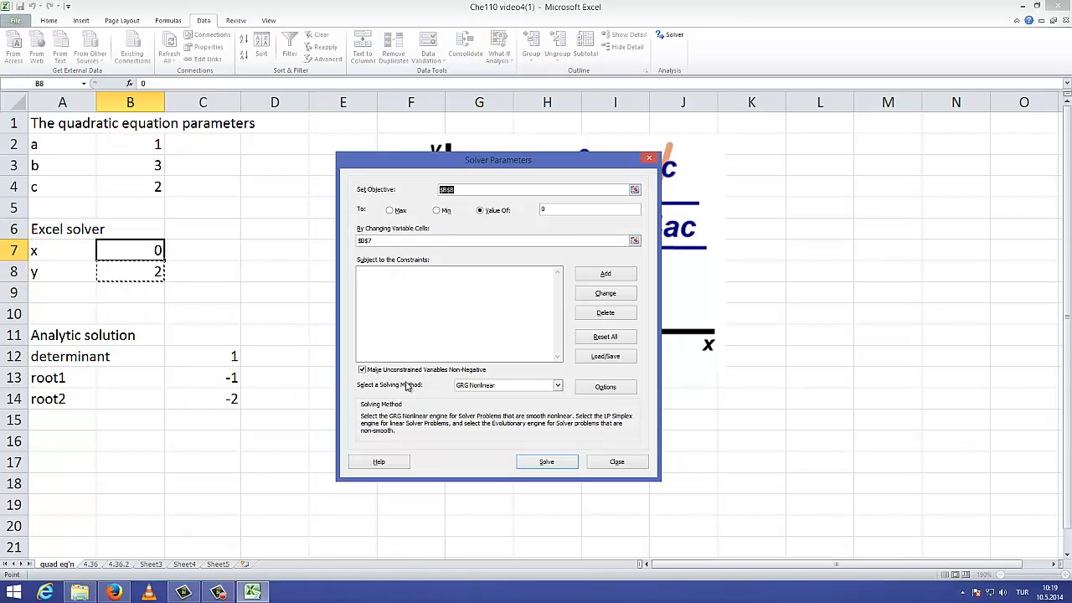
- Turn off Make Unconstrained Variables Non-Negative, run Solver and keep its solution
click(407, 370)
click(409, 372)
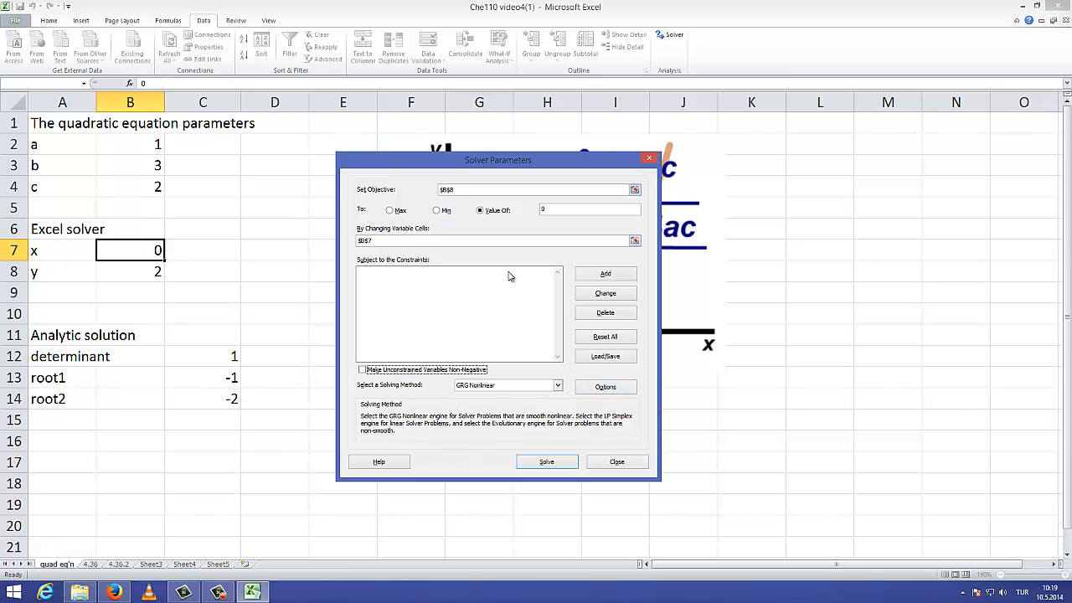
click(553, 465)
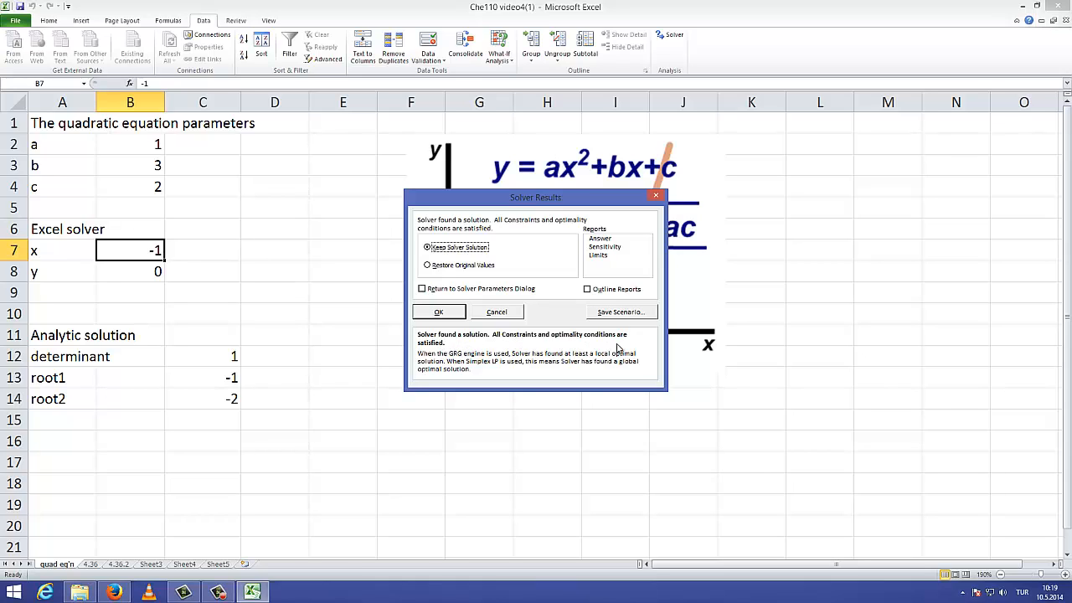
click(437, 312)
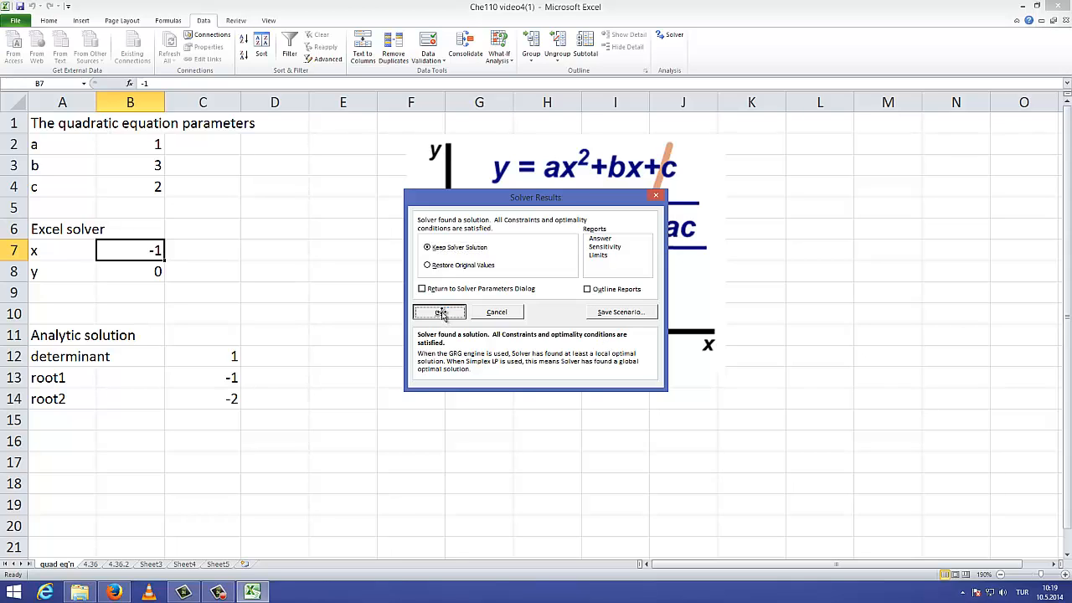
- Compare the Solver's x value in B7 with the analytic root1 and root2 cells
click(215, 374)
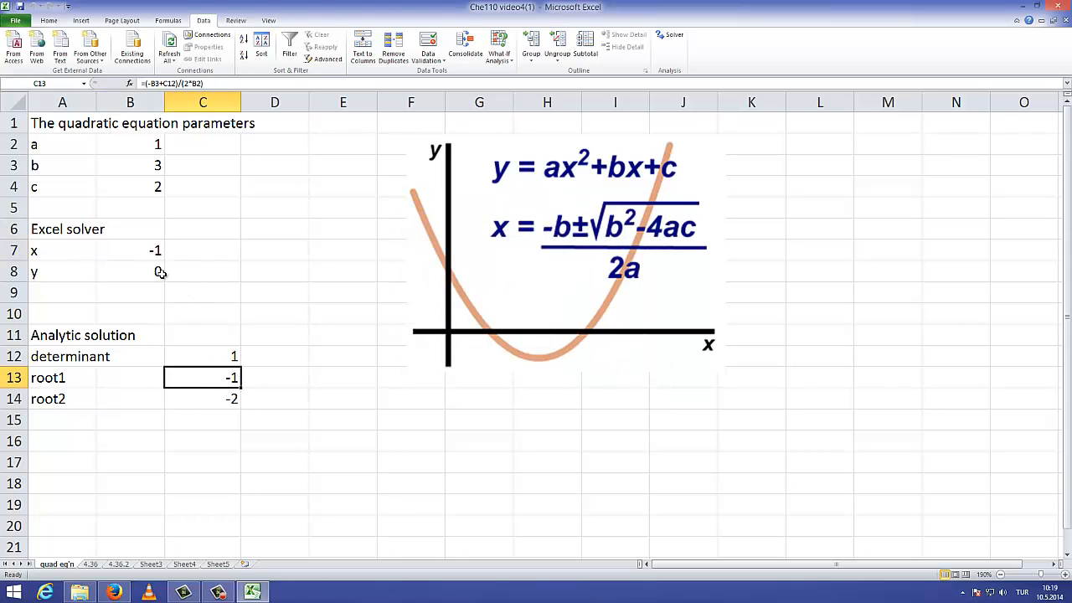
click(149, 252)
click(219, 407)
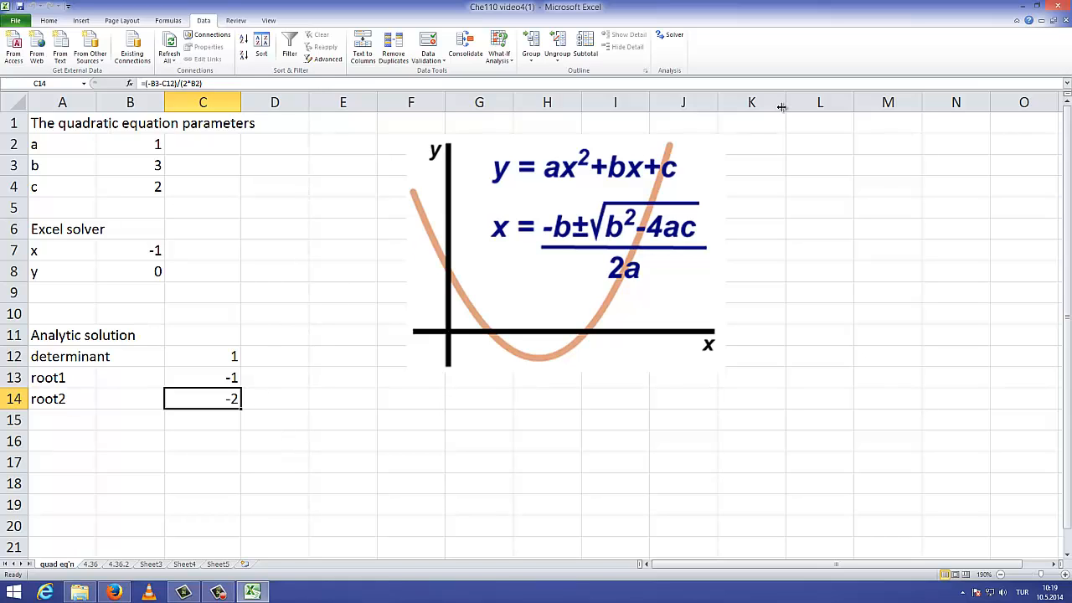
- Start a new Solver constraint that uses the x cell B7 as its cell reference
click(671, 36)
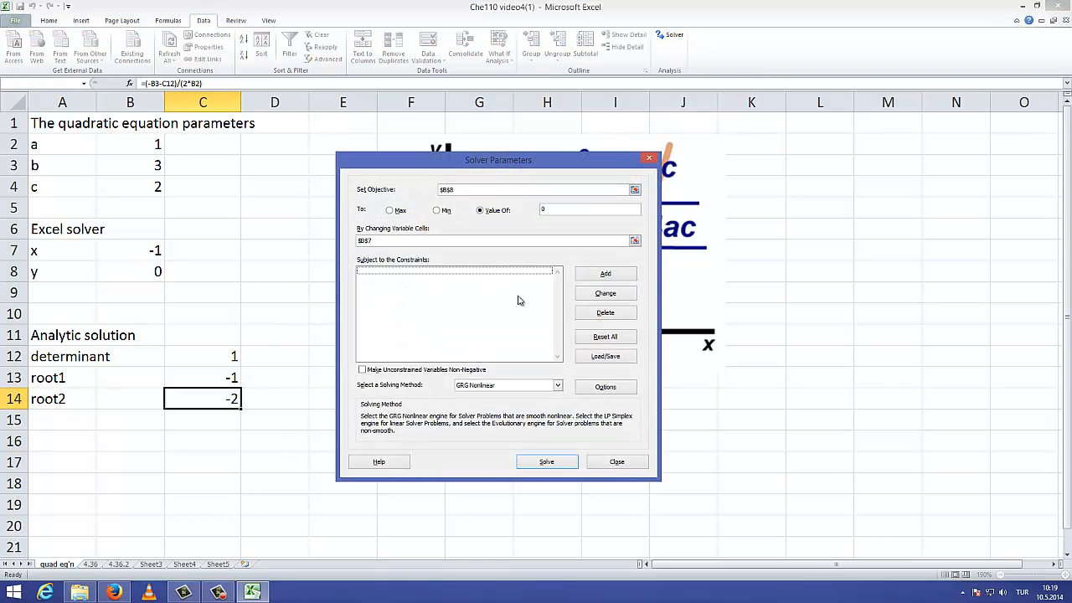
click(611, 275)
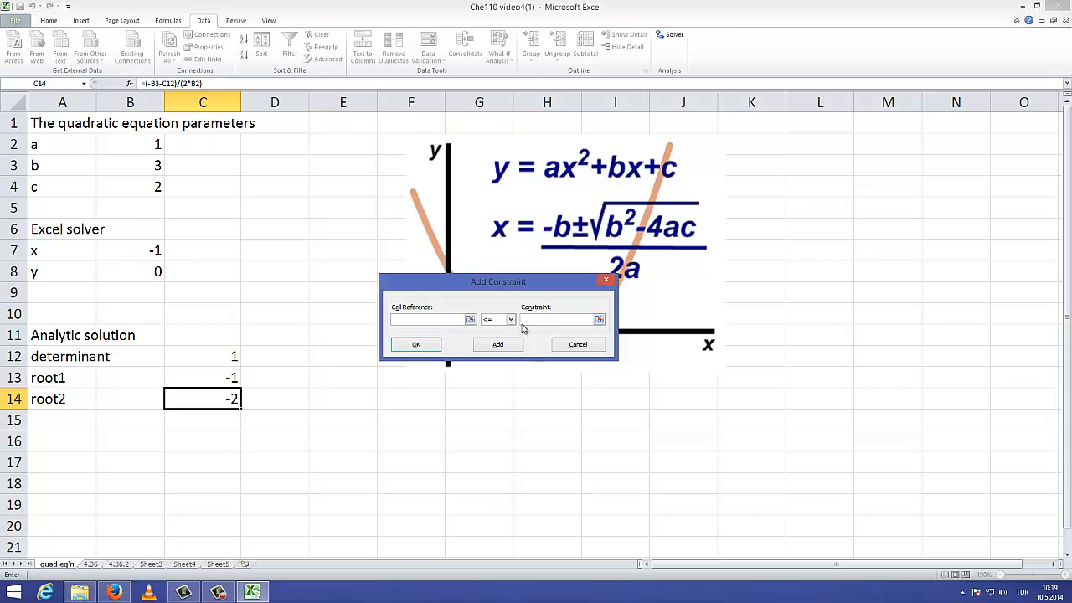
click(469, 319)
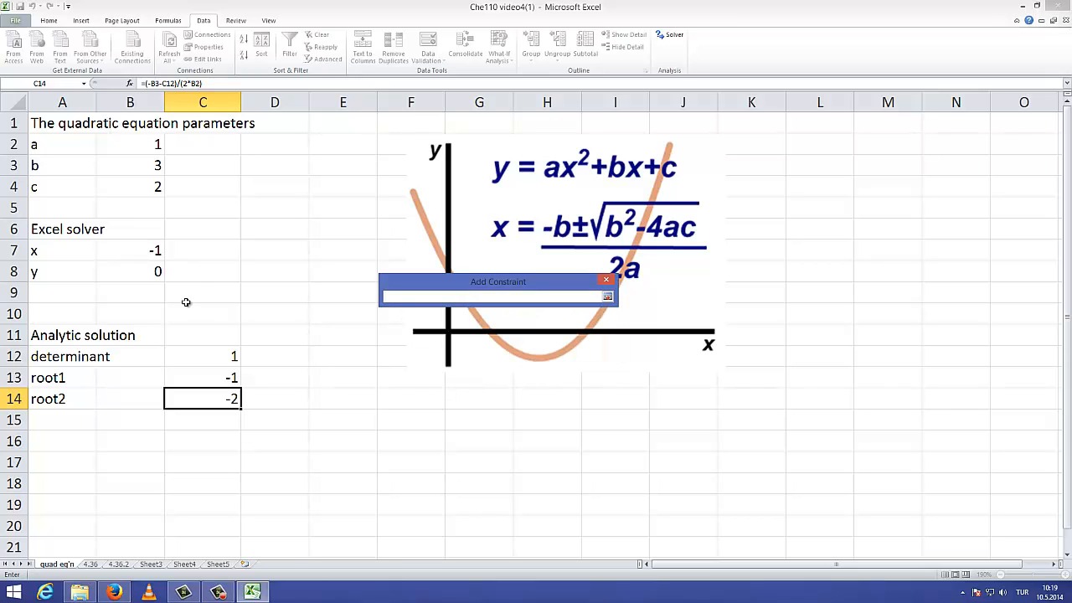
click(144, 257)
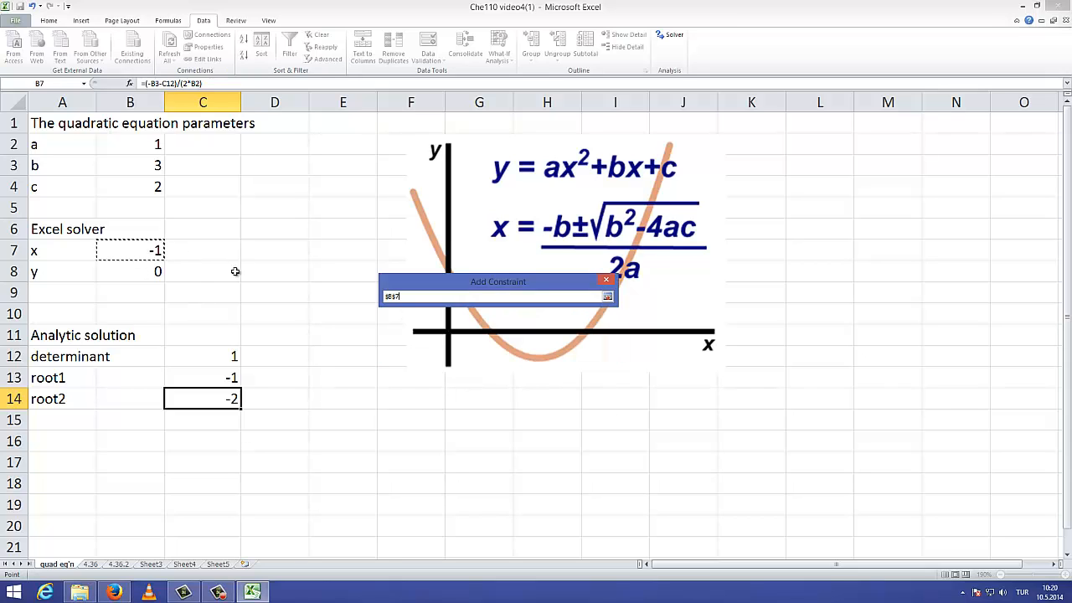
click(609, 298)
- Try the int, bin, dif and = relations for the new constraint
click(509, 320)
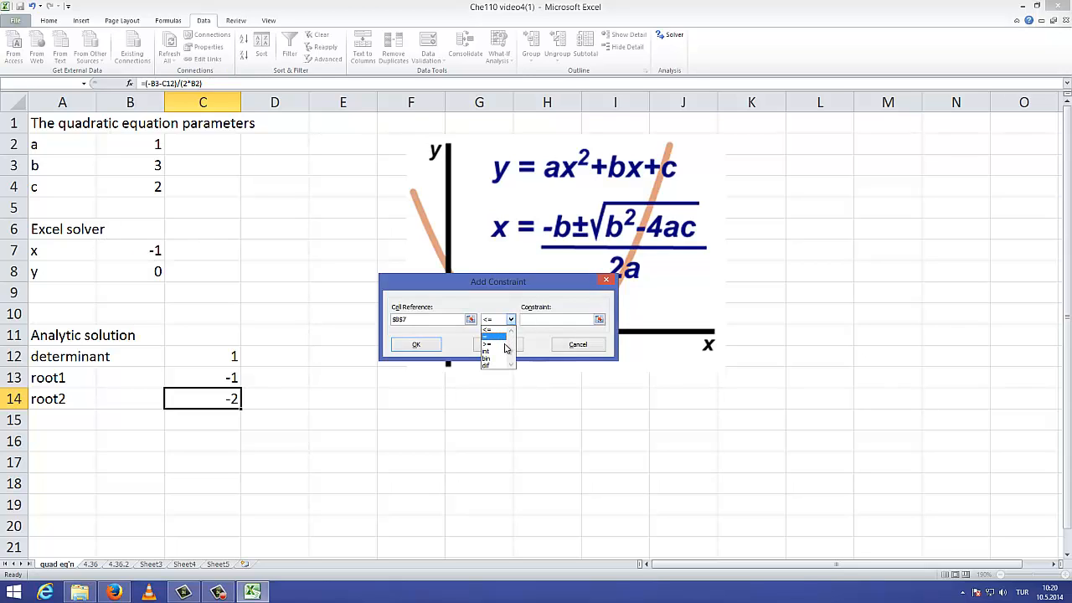
click(506, 352)
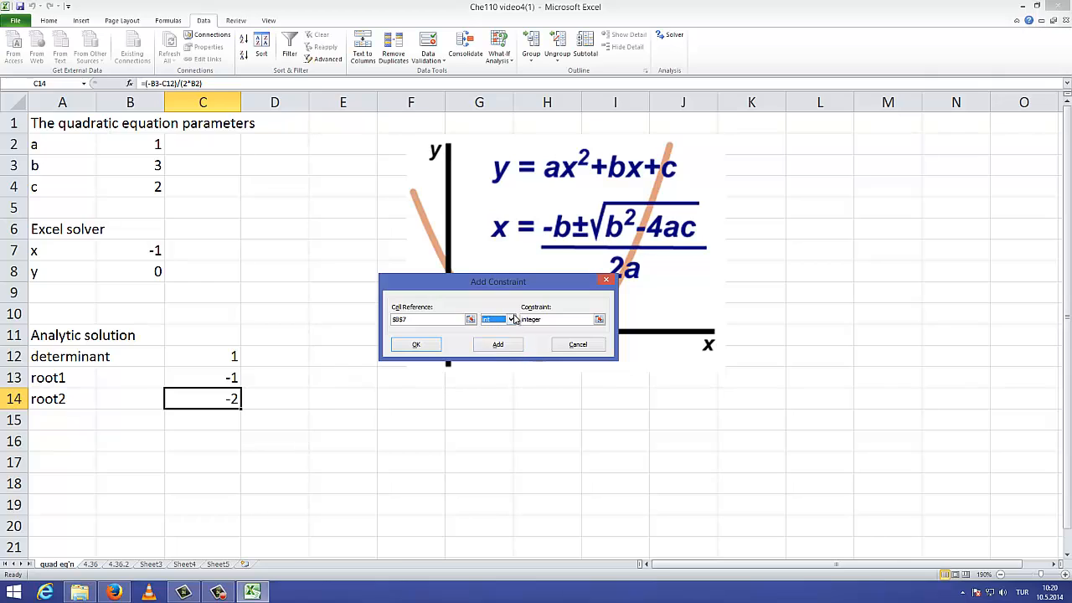
click(510, 319)
click(500, 359)
click(510, 319)
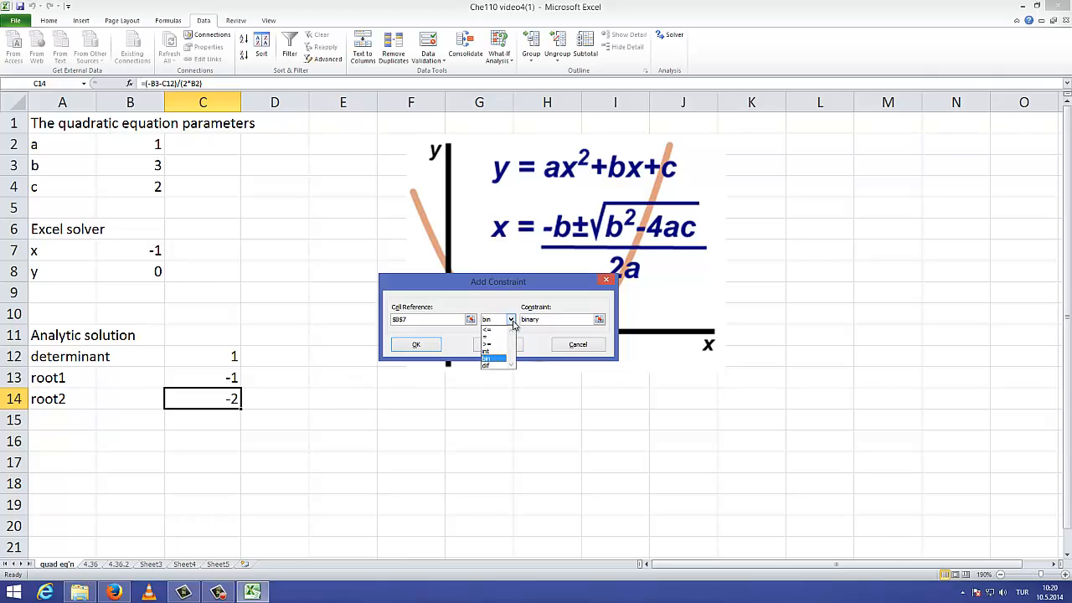
click(501, 366)
click(510, 319)
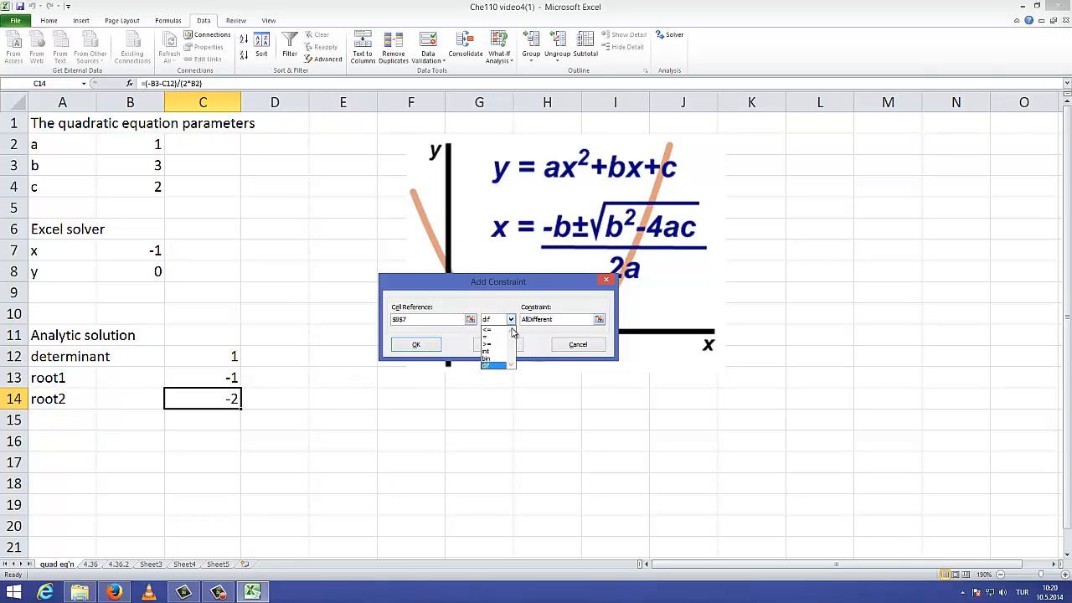
click(506, 337)
- Constrain the x cell B7 to be less than or equal to -1.001 and return to the Solver parameters
click(470, 320)
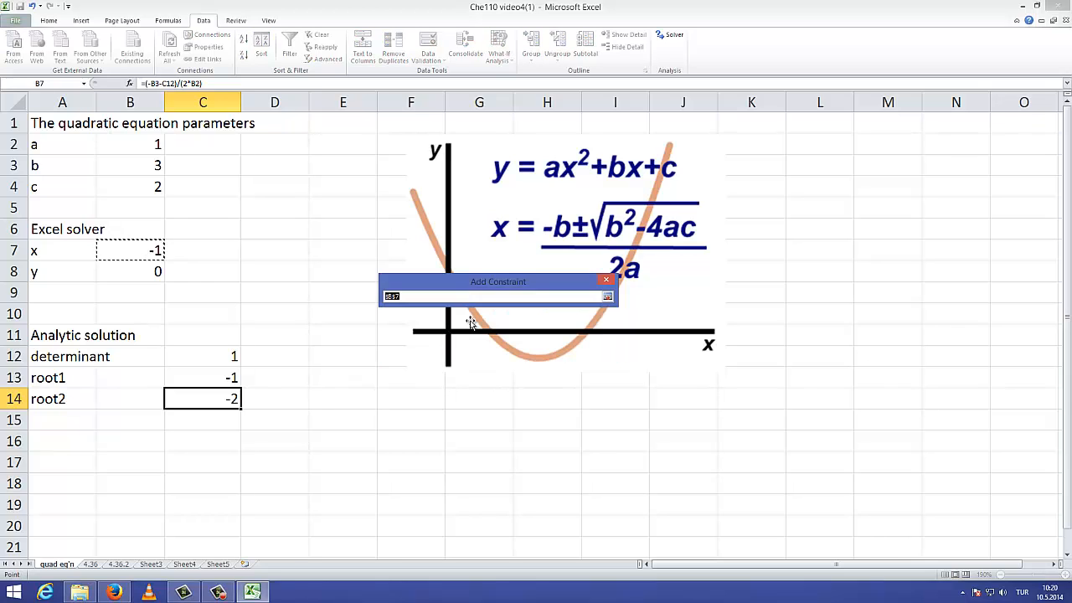
mouse_move(143, 248)
mouse_down()
mouse_move(248, 326)
mouse_move(151, 251)
mouse_move(159, 186)
mouse_move(180, 275)
mouse_move(145, 249)
mouse_up()
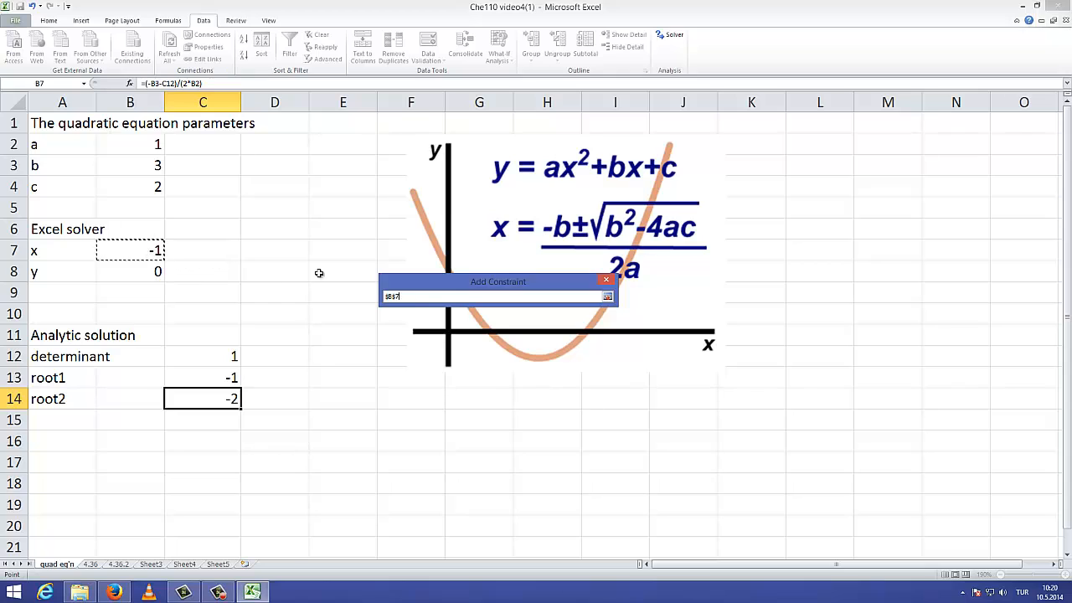
click(607, 297)
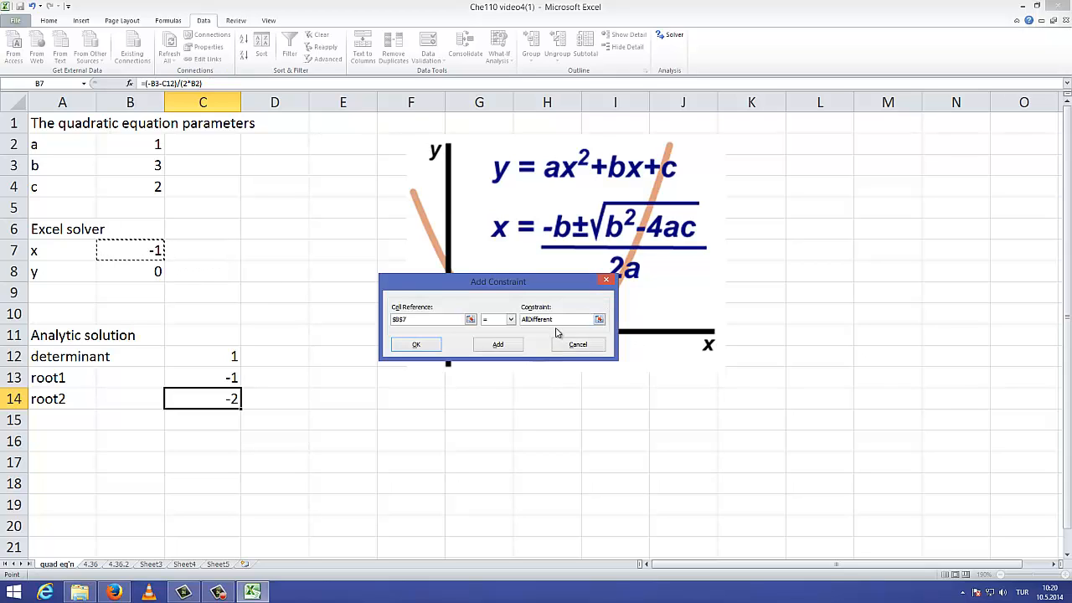
click(508, 319)
click(492, 329)
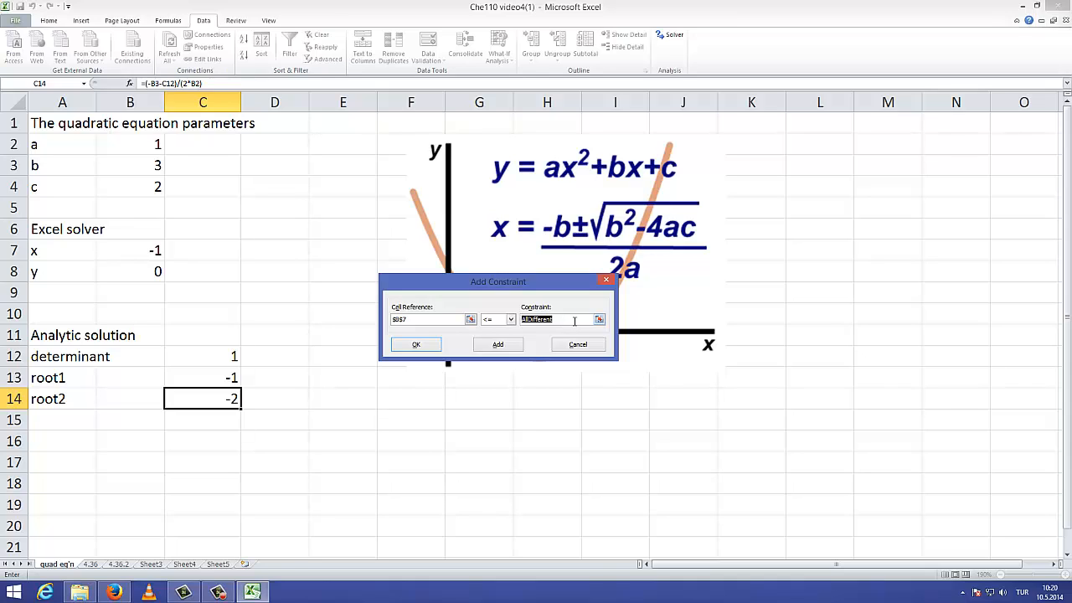
text(-1.001)
click(471, 319)
click(147, 250)
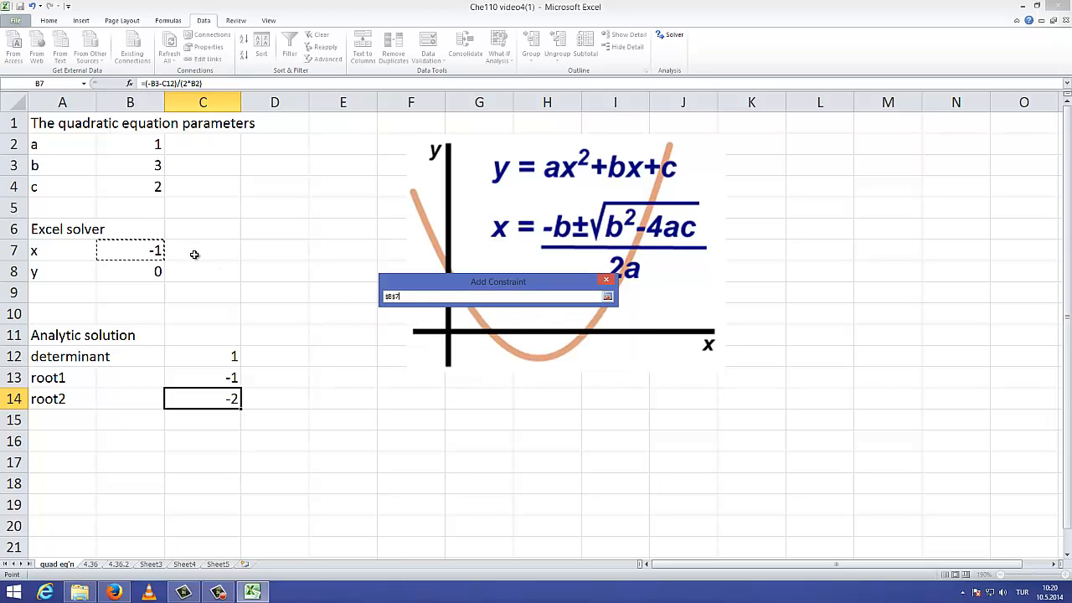
click(607, 296)
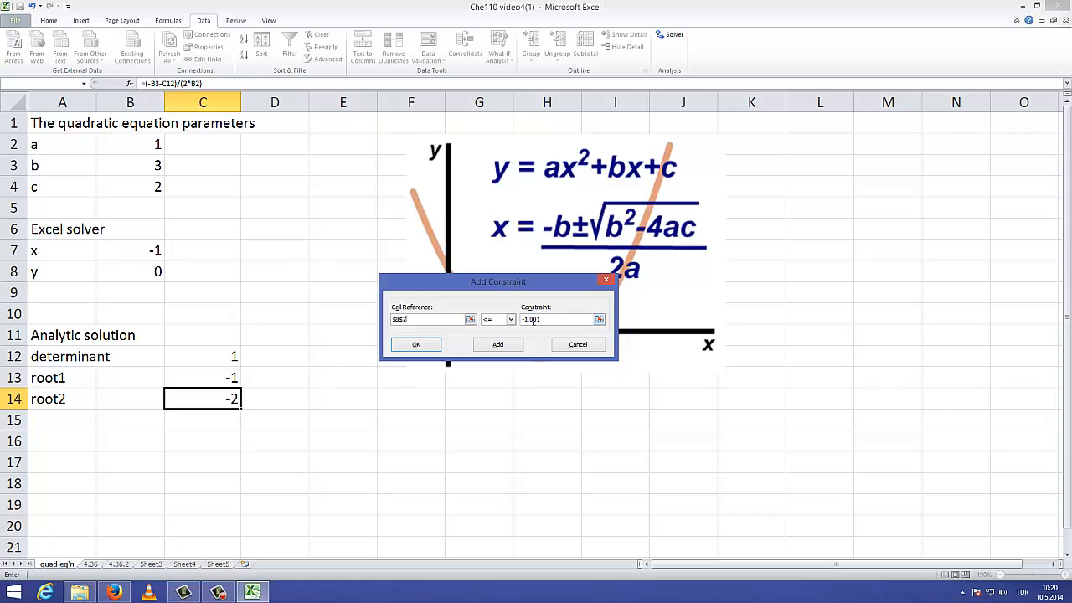
click(500, 343)
click(594, 348)
click(436, 275)
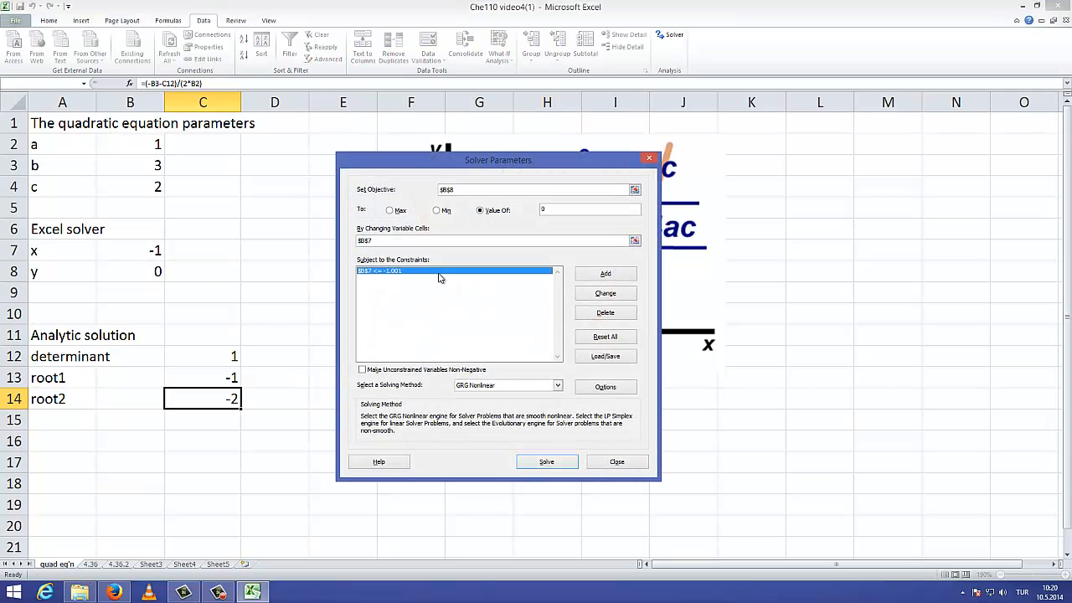
click(604, 298)
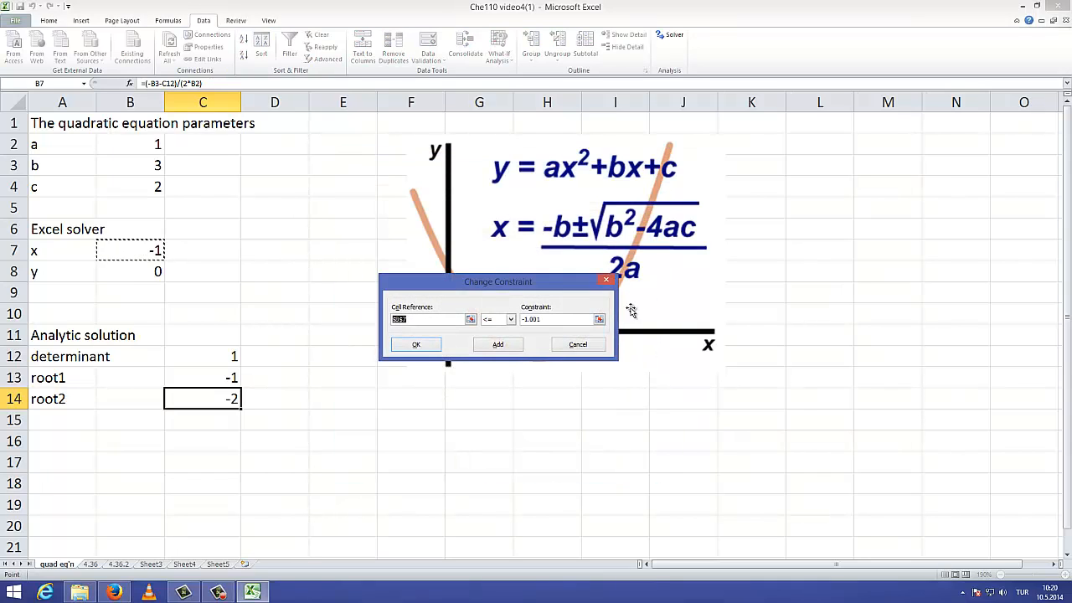
click(607, 282)
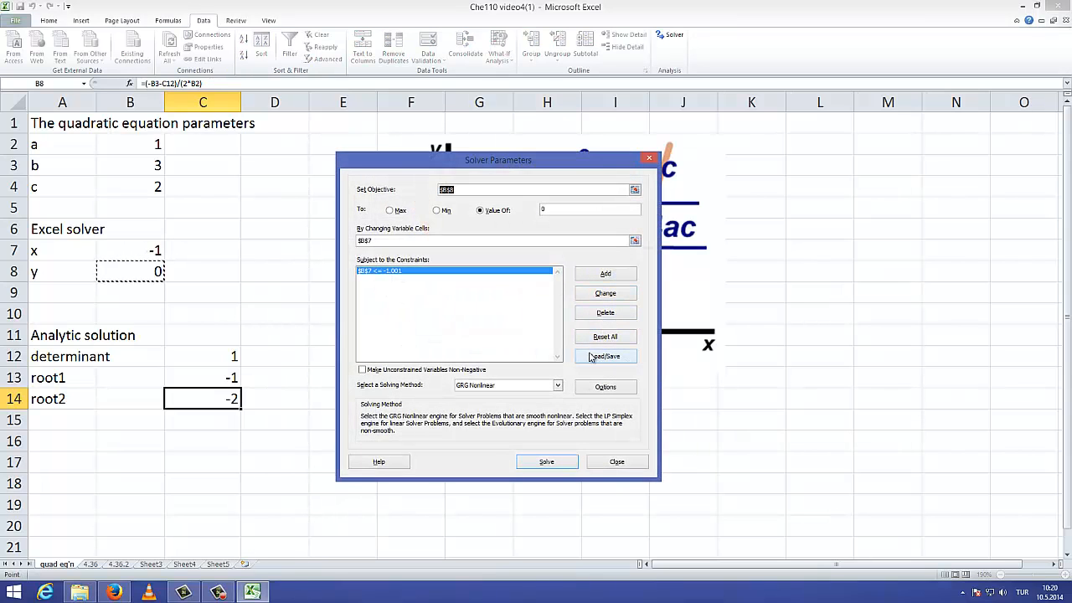
- Run Solver with the constraint, keep its solution and inspect the x and y cells B7 and B8
click(564, 466)
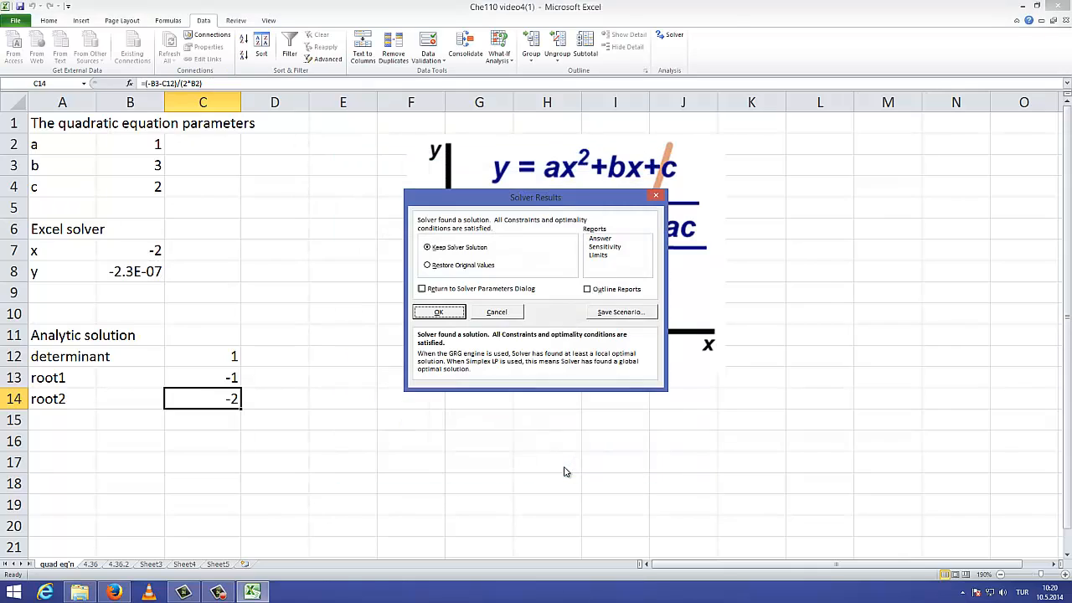
click(438, 311)
click(153, 251)
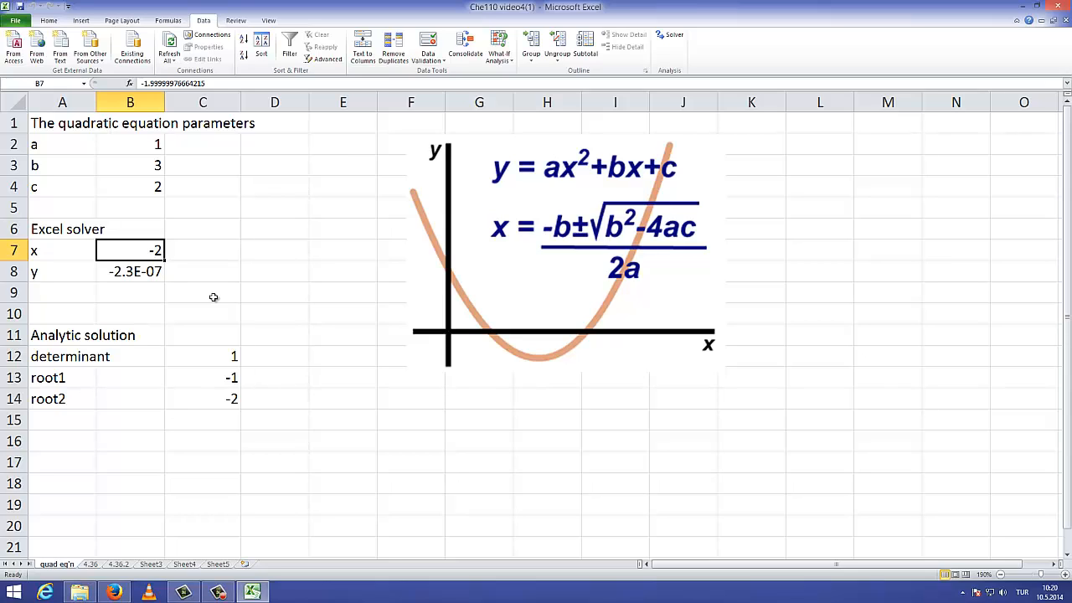
click(152, 272)
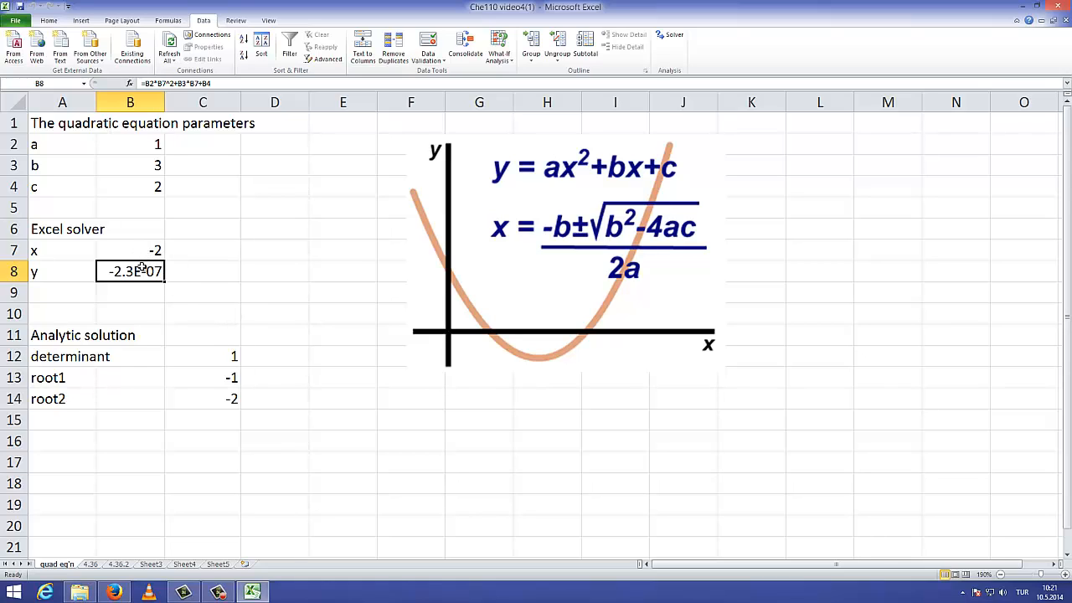
key(ctrl+Home)
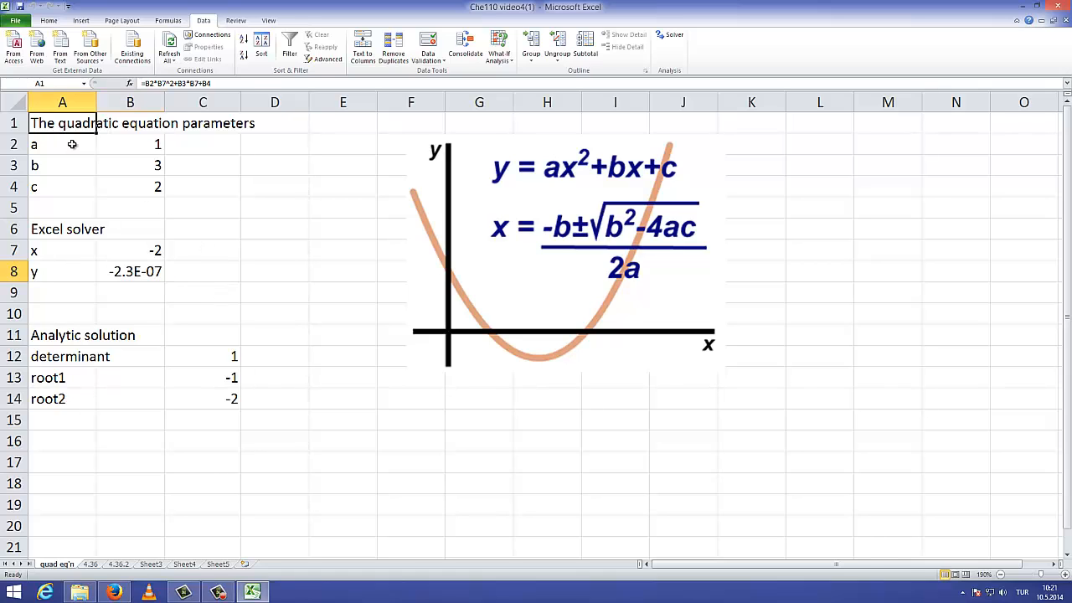
drag(72, 144, 282, 390)
click(247, 398)
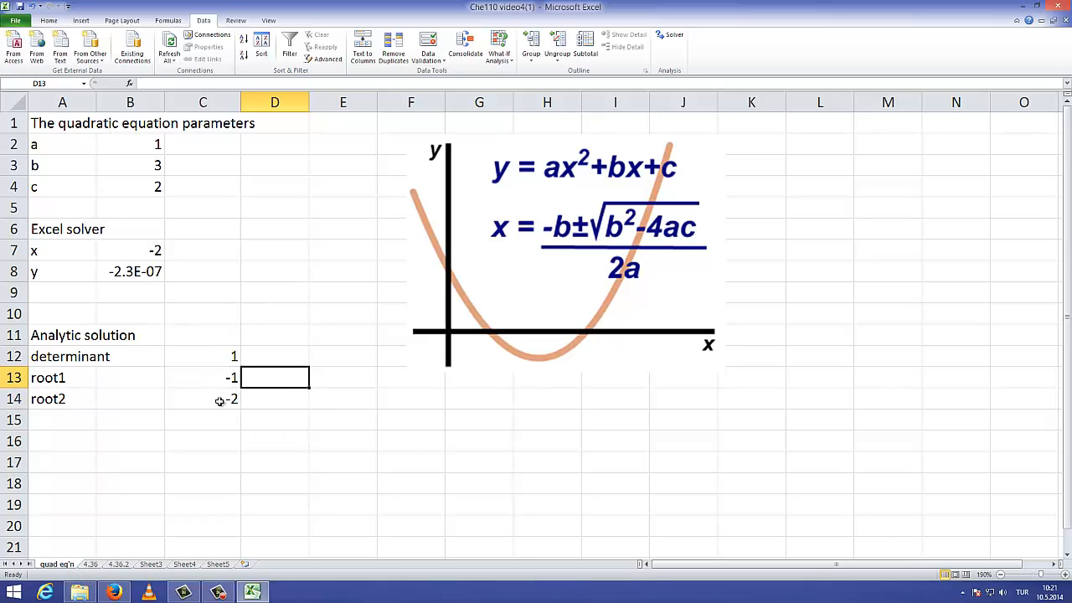
drag(219, 401, 56, 128)
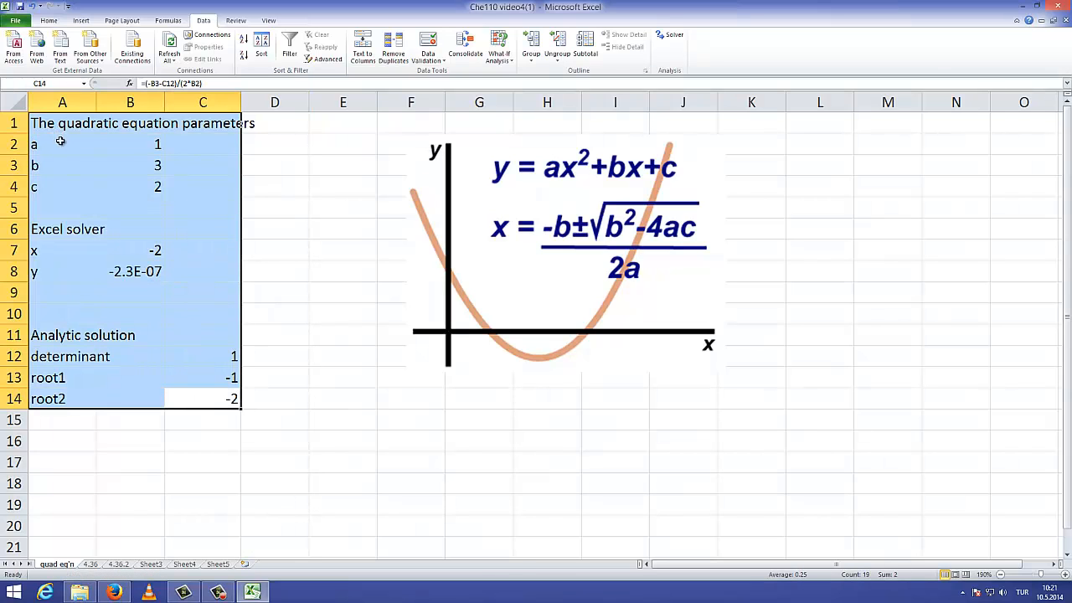
- Check the y cell B8 and the stored Solver parameters, then close the Solver dialog
click(155, 272)
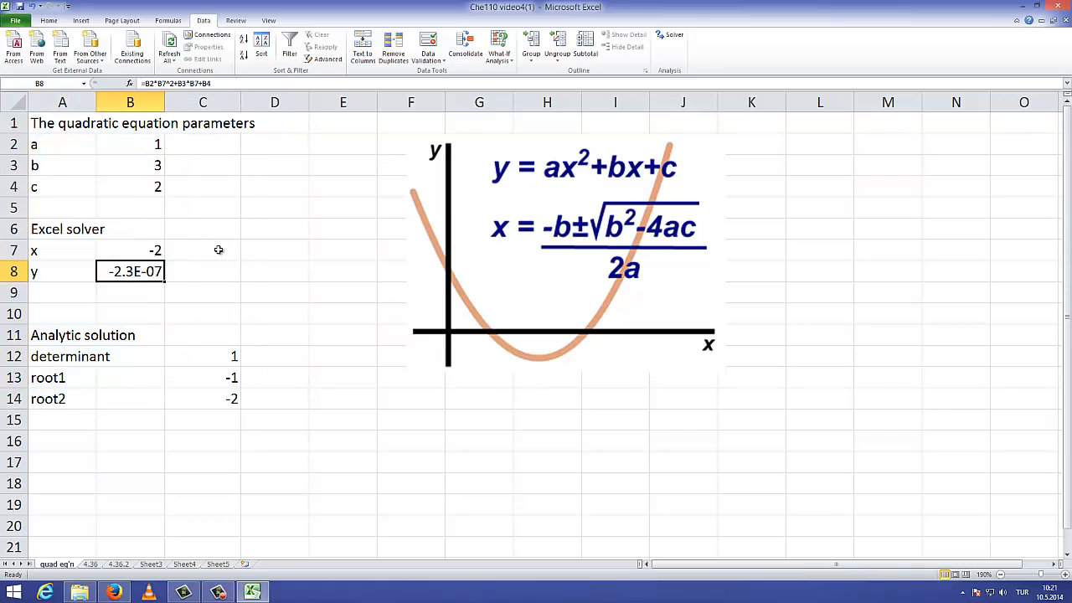
click(672, 35)
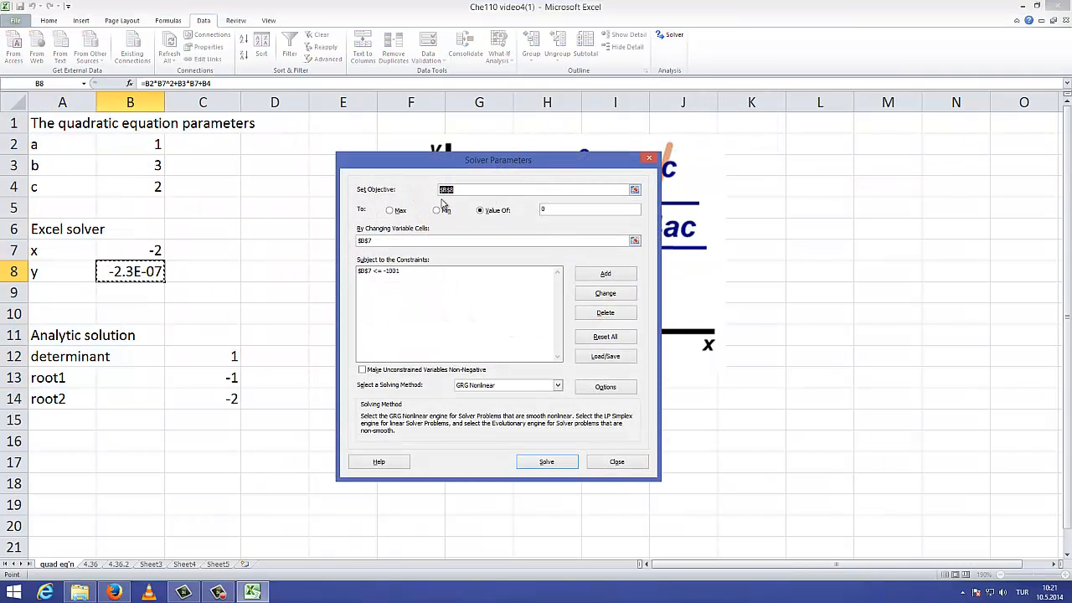
click(651, 159)
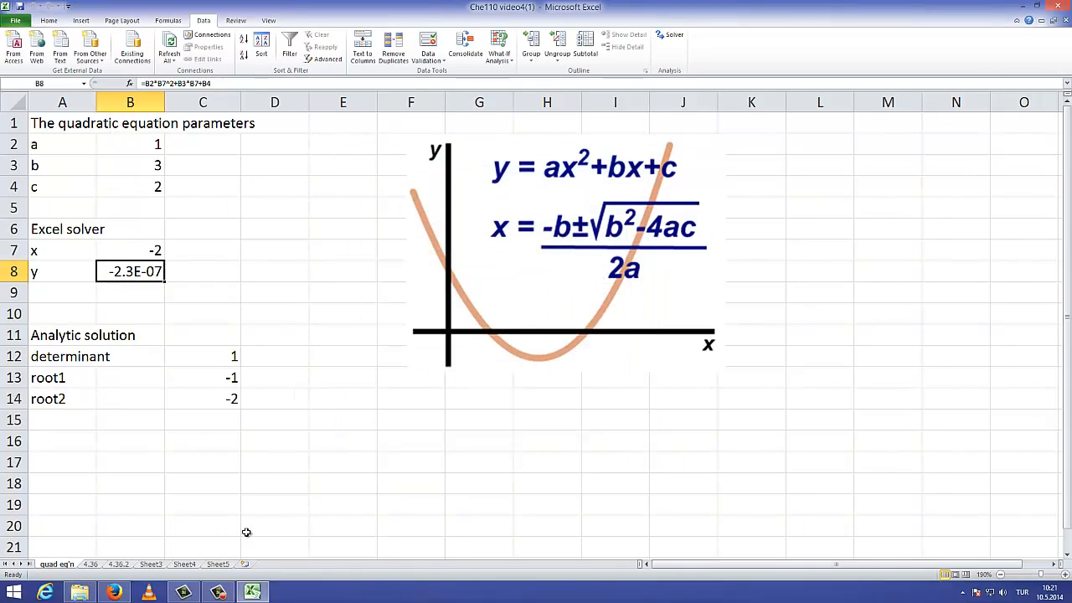
- Switch to the 4.36 sheet and examine the bean oil problem's flowchart and its numbered streams
click(90, 564)
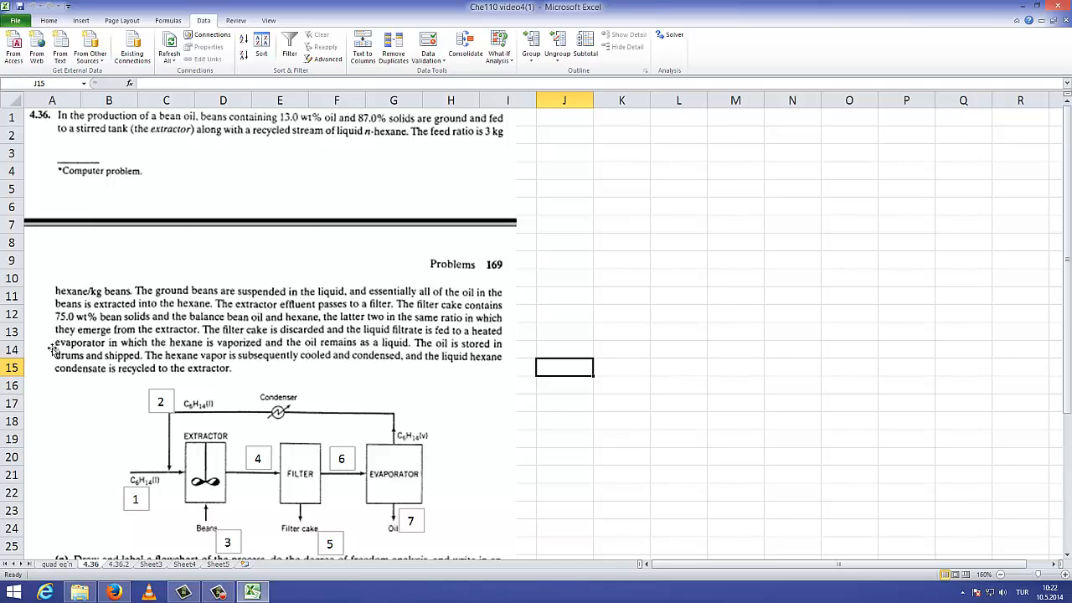
click(144, 509)
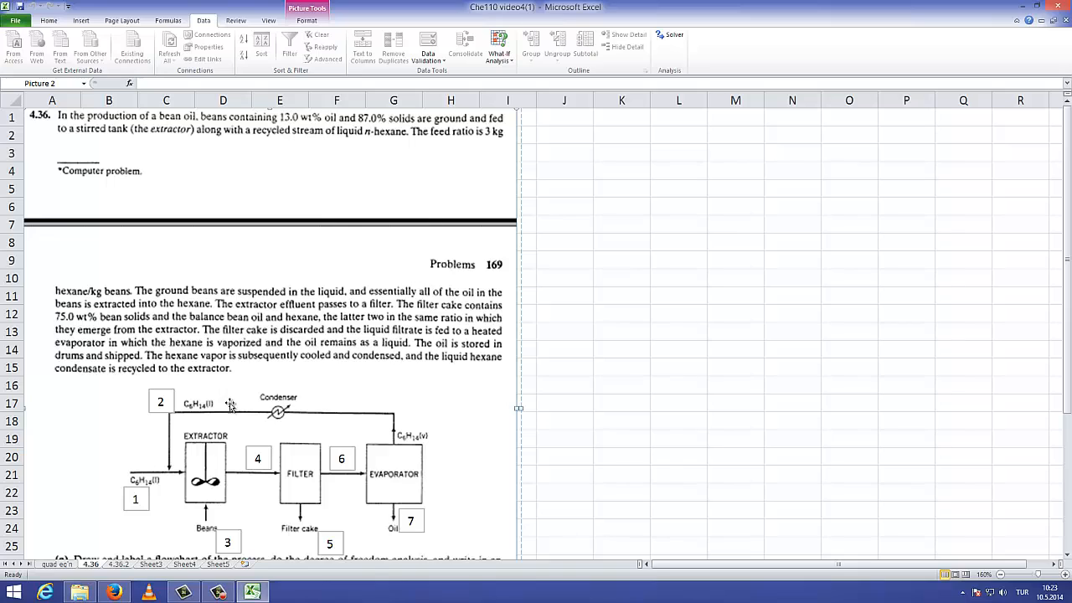
click(173, 411)
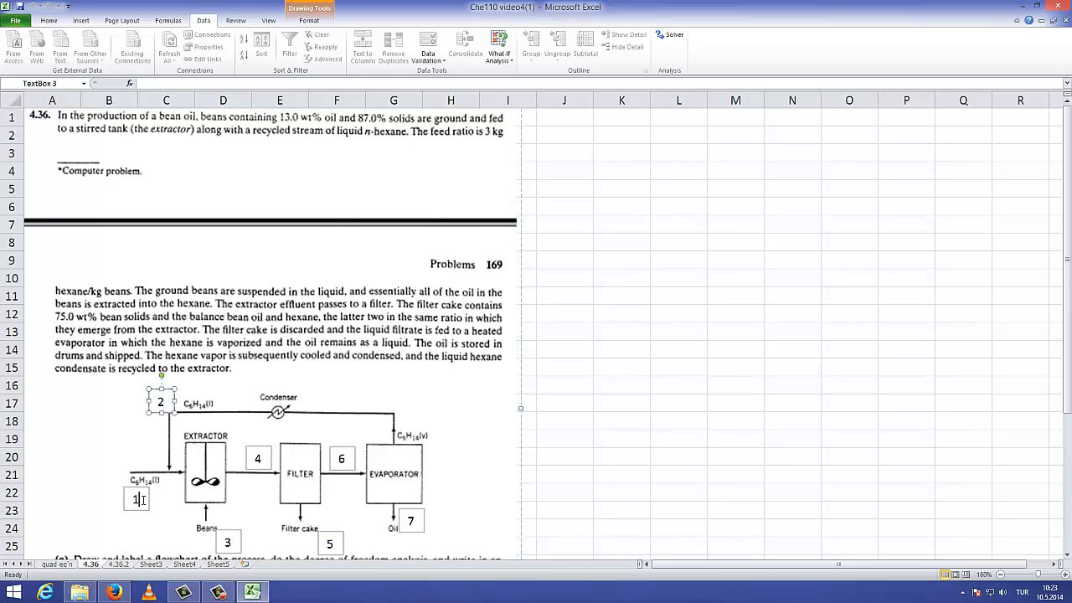
click(174, 520)
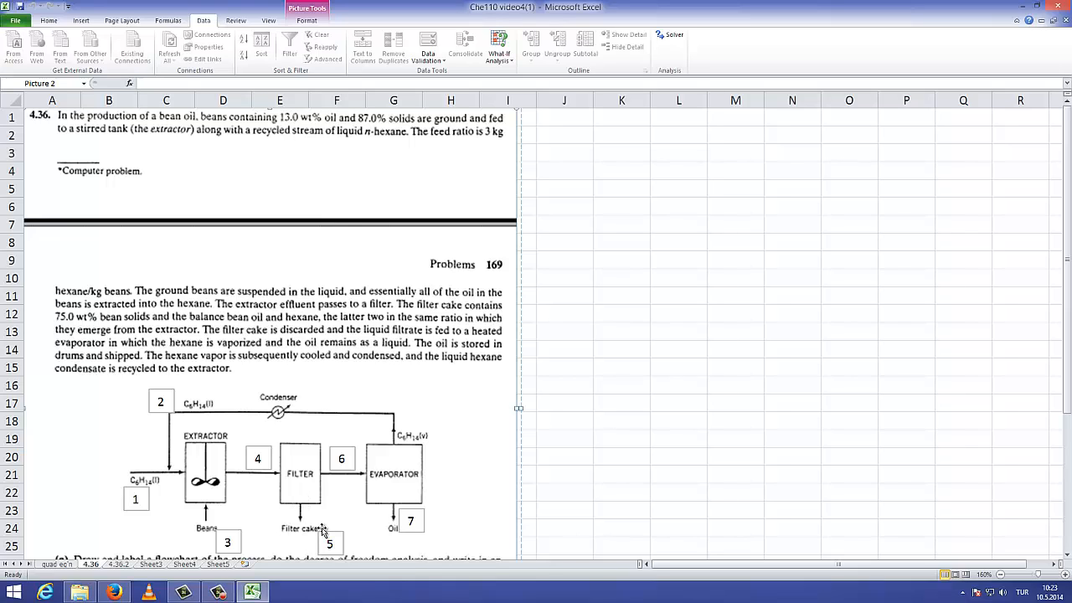
- Enter the row labels Total flow, Hexane, Solid and Oil in cells J3 to J6
click(565, 162)
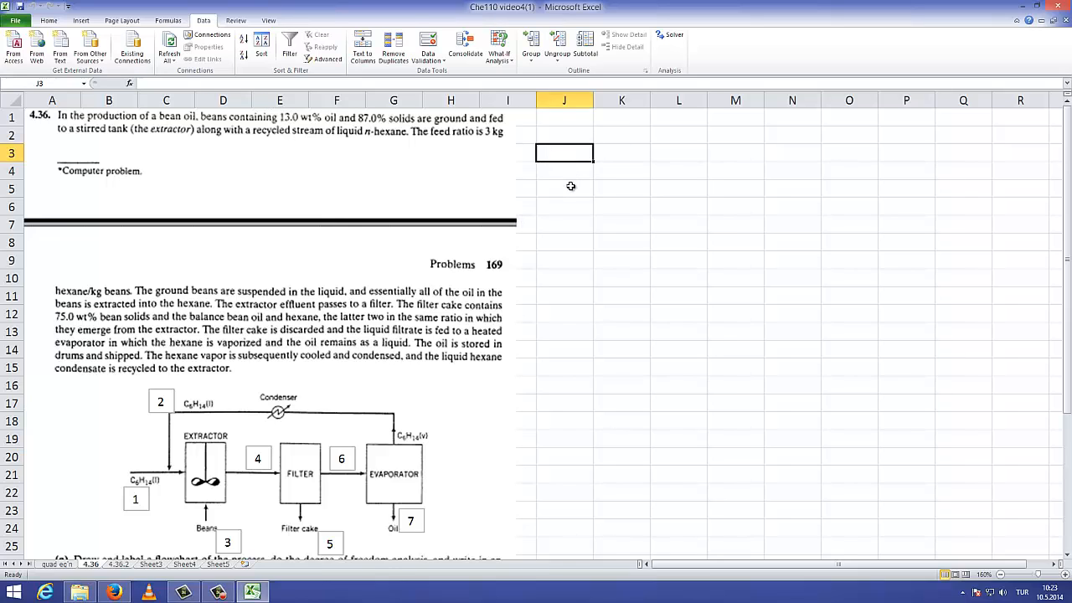
text(Total flow)
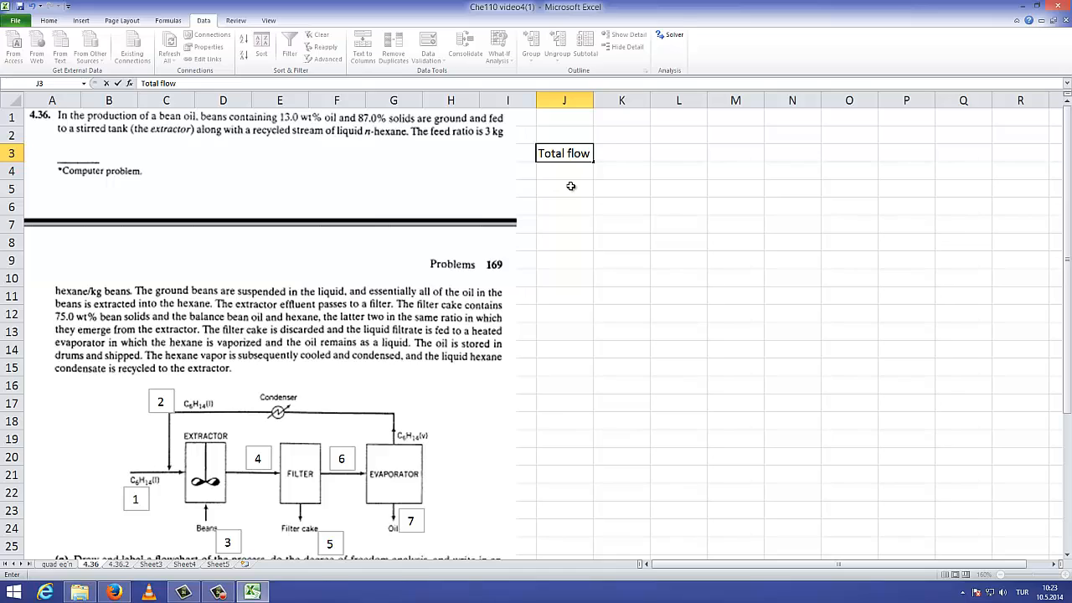
key(Return)
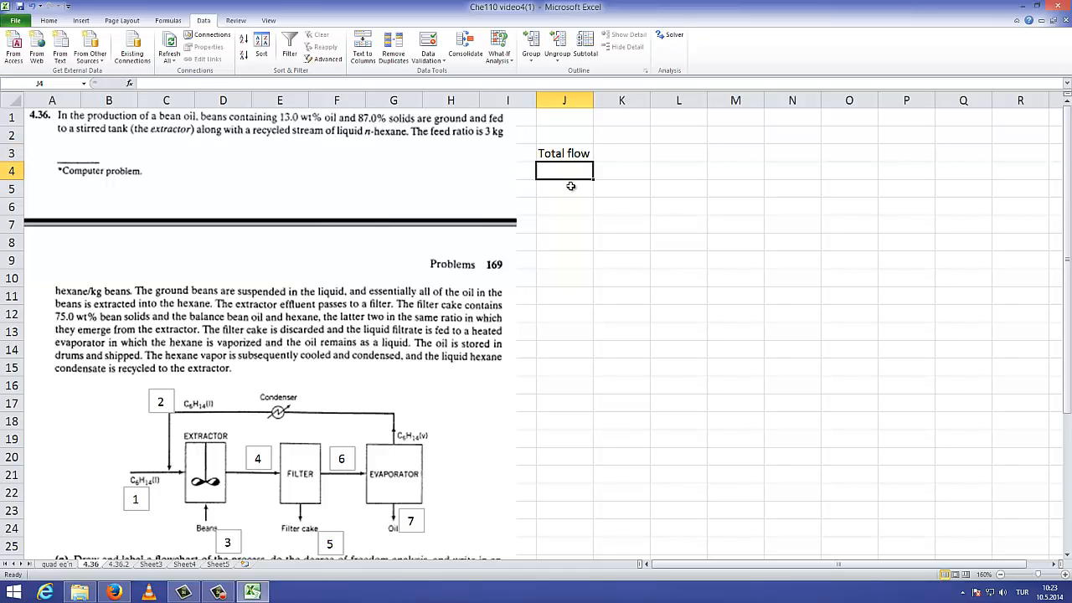
text(Hexane)
key(Return)
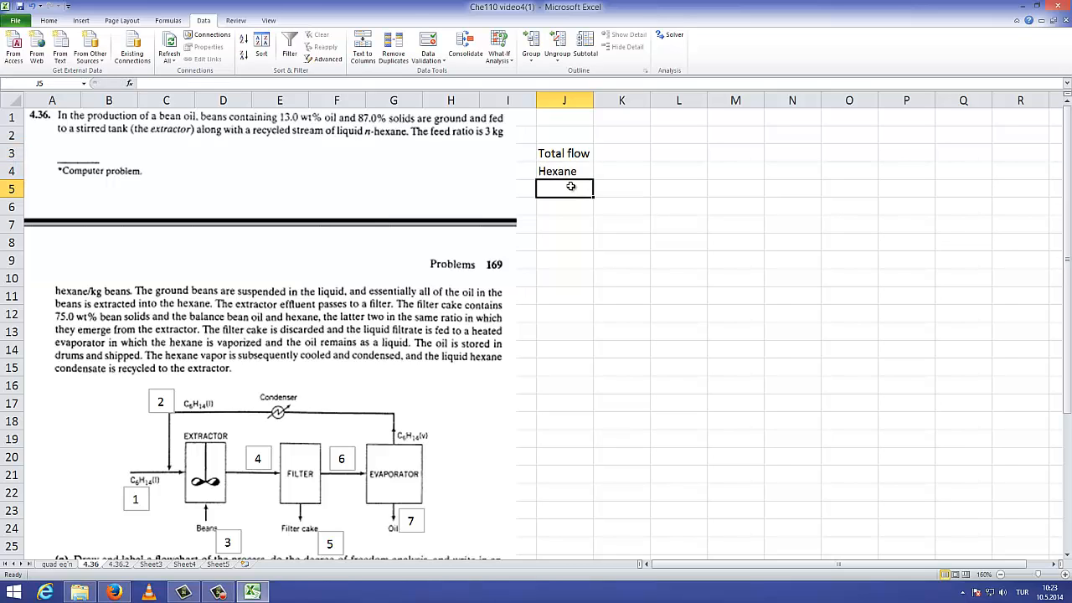
text(Solid)
key(Return)
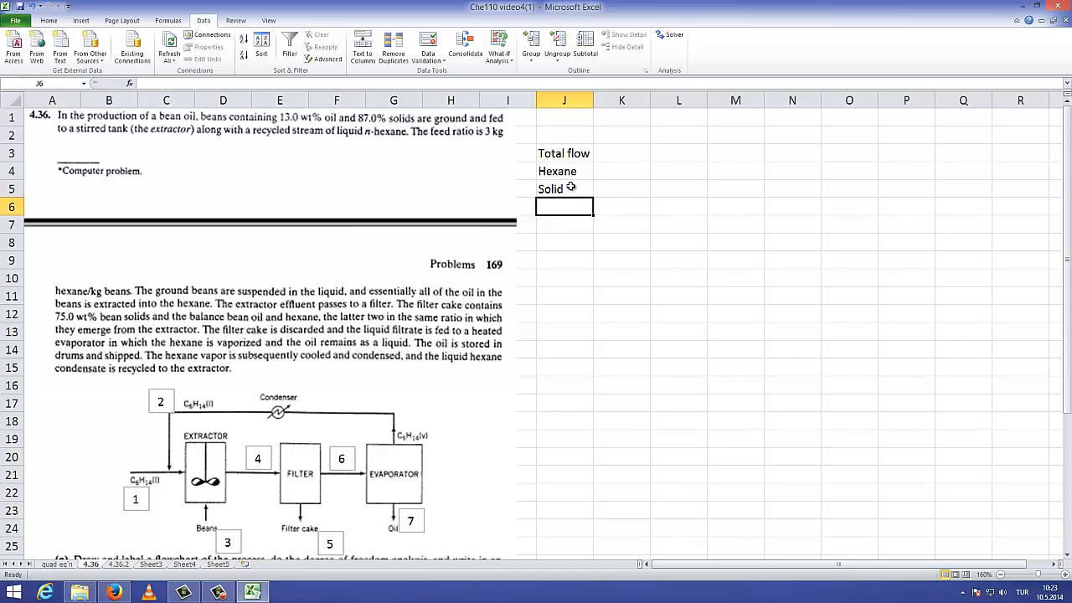
text(Oil)
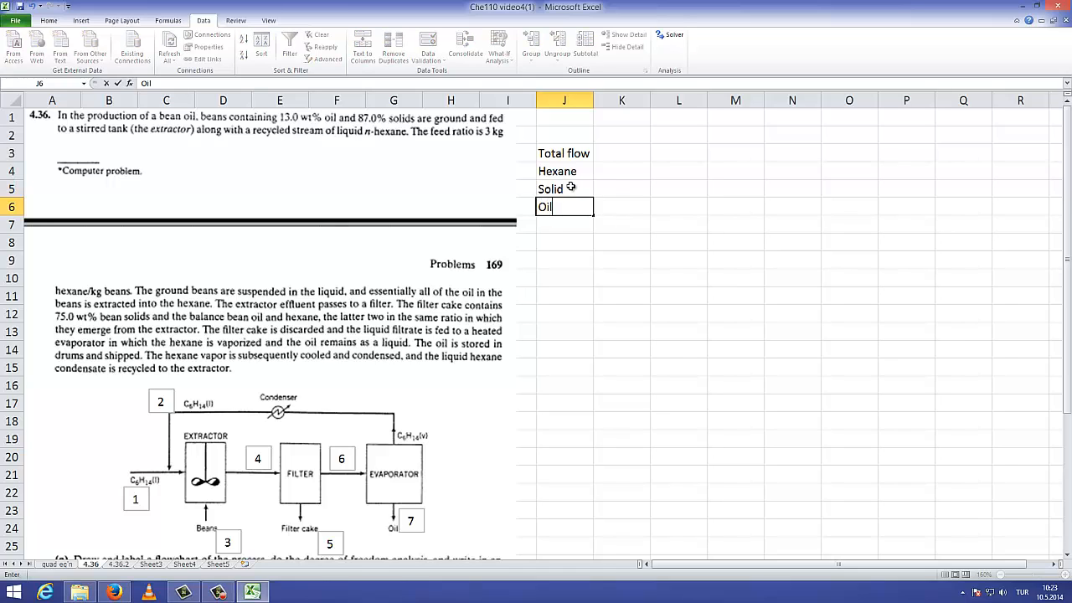
- Enter the unit kg/h beside all four row labels in cells K3 to K6
click(628, 158)
text(kg/h)
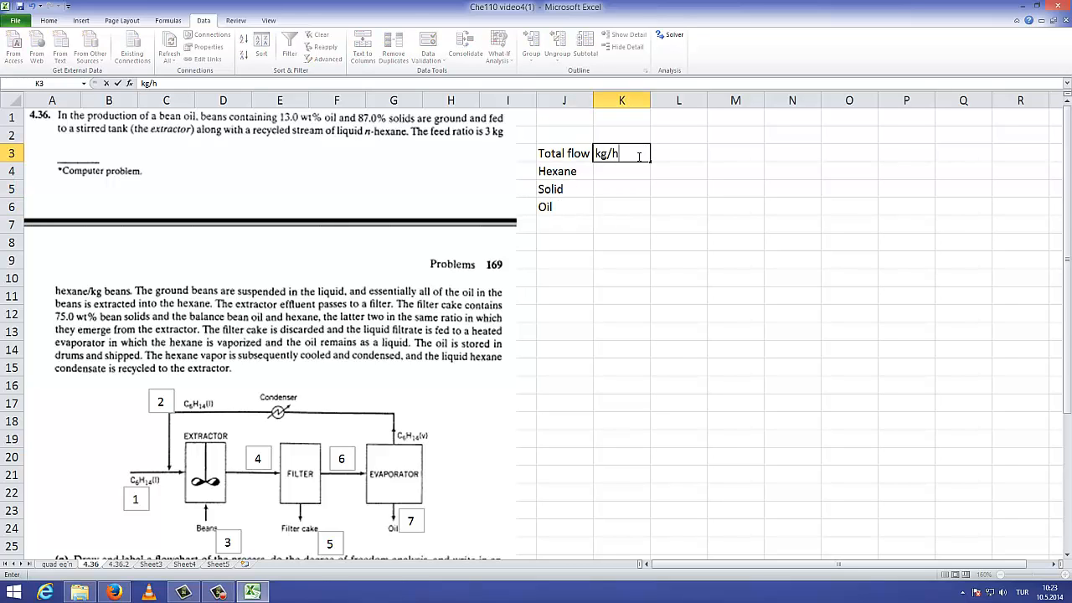
key(Return)
text(kg/h)
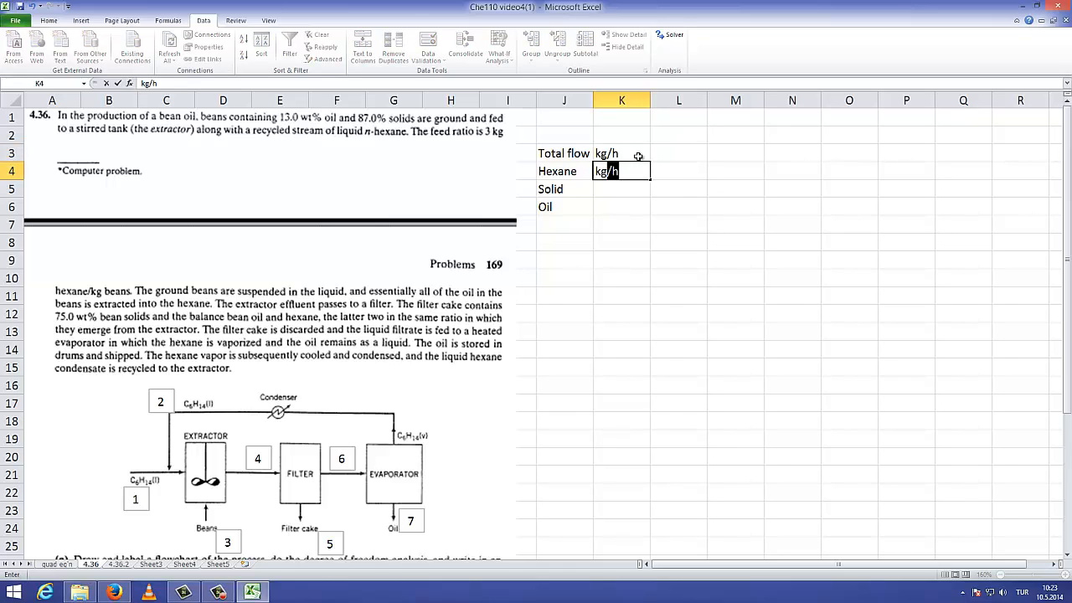
key(Return)
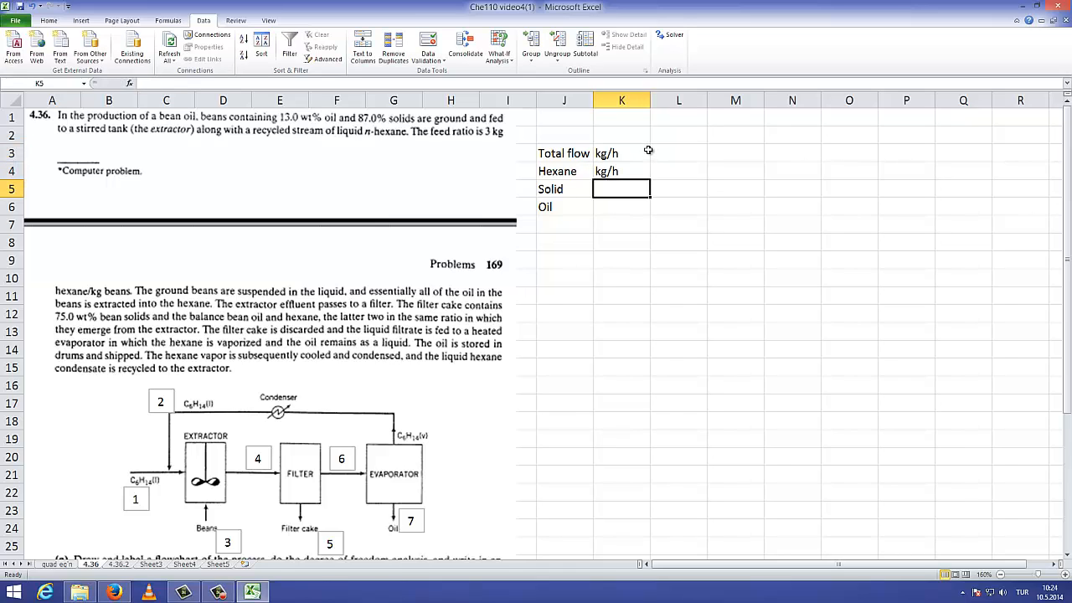
drag(649, 150, 650, 216)
click(645, 189)
- Head column L with Stream 1 in L1 and Fresh Hexane in L2, and widen the column to fit the text
click(679, 154)
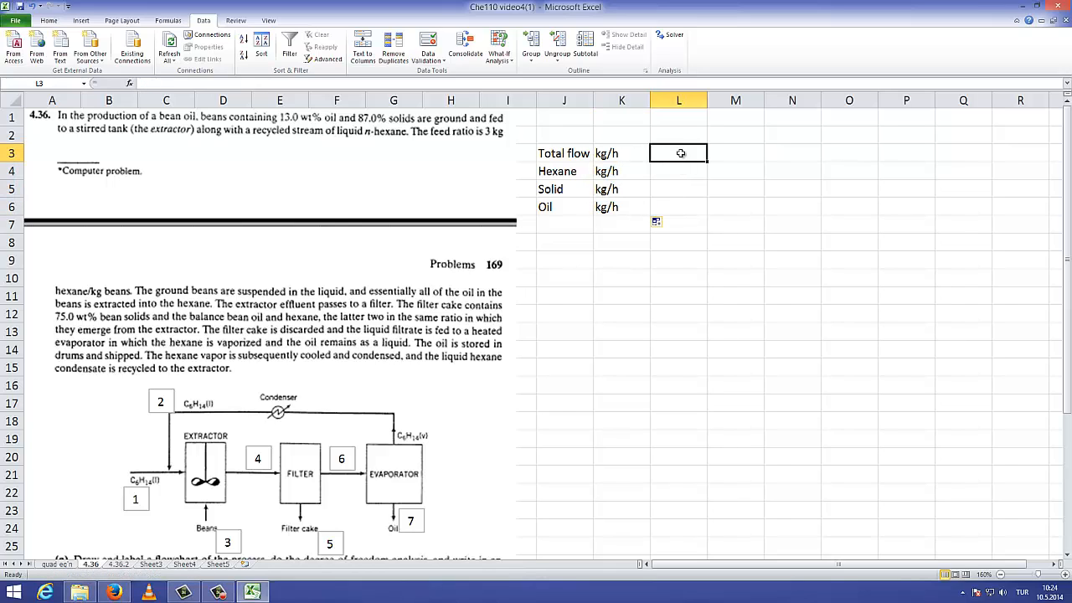
click(680, 138)
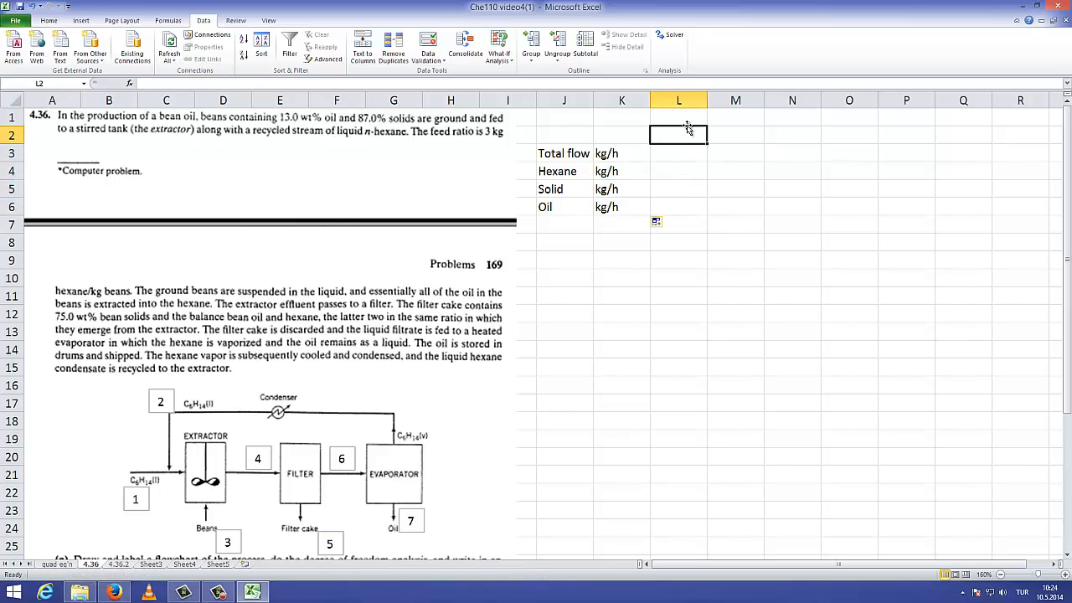
click(689, 121)
text(Stream 1)
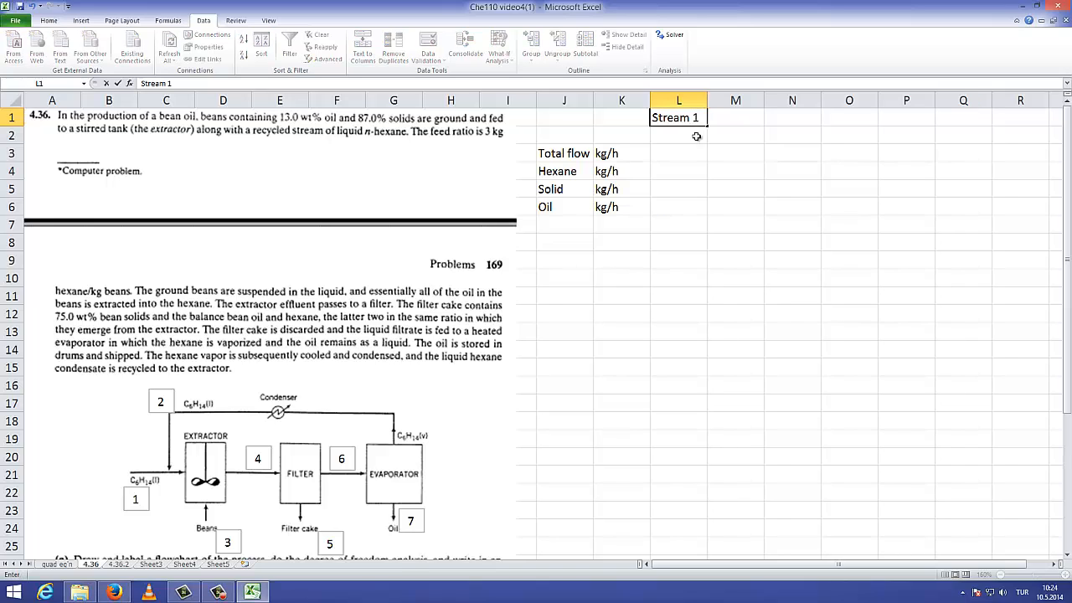
key(Return)
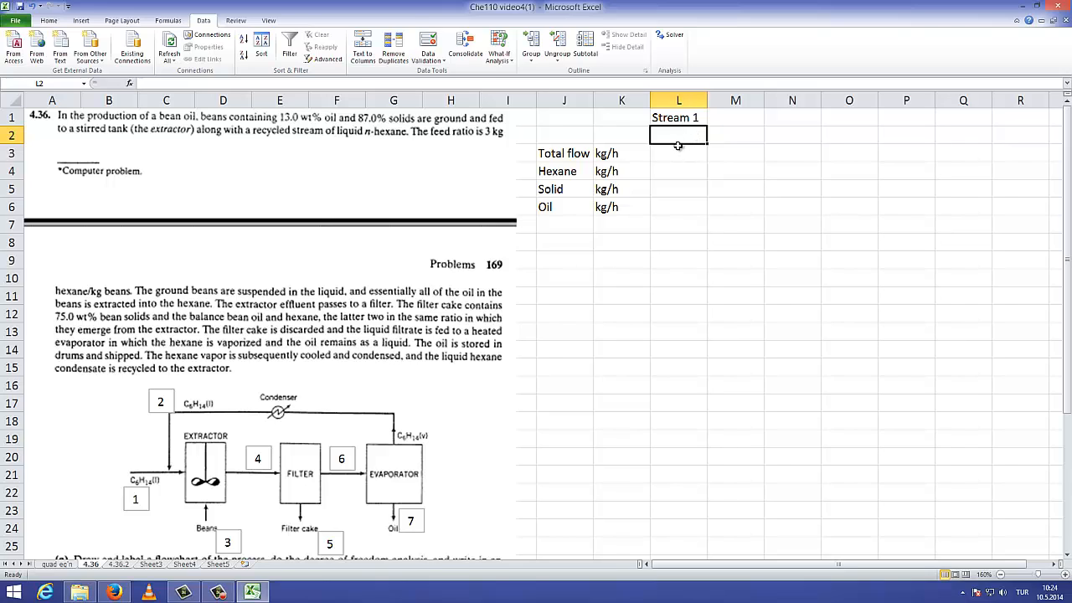
text(Fresh)
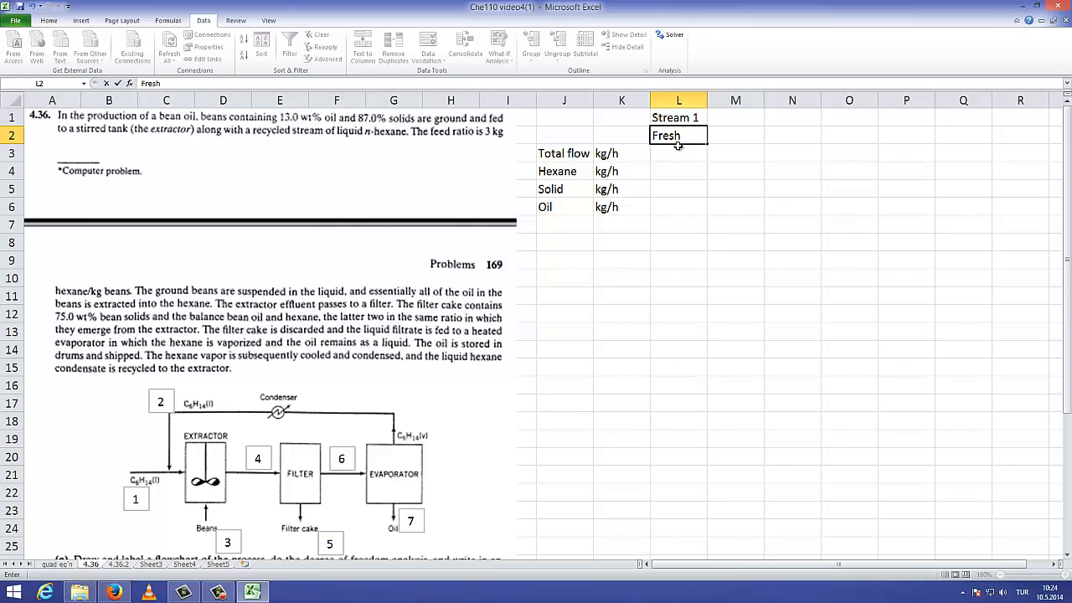
text( Hexane)
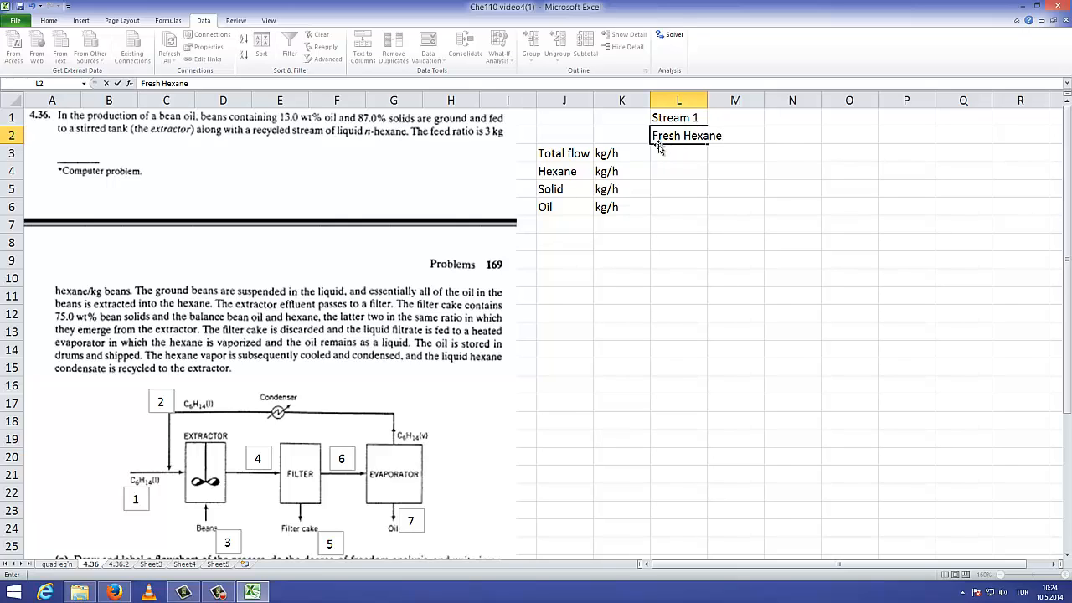
click(729, 172)
drag(707, 101, 730, 111)
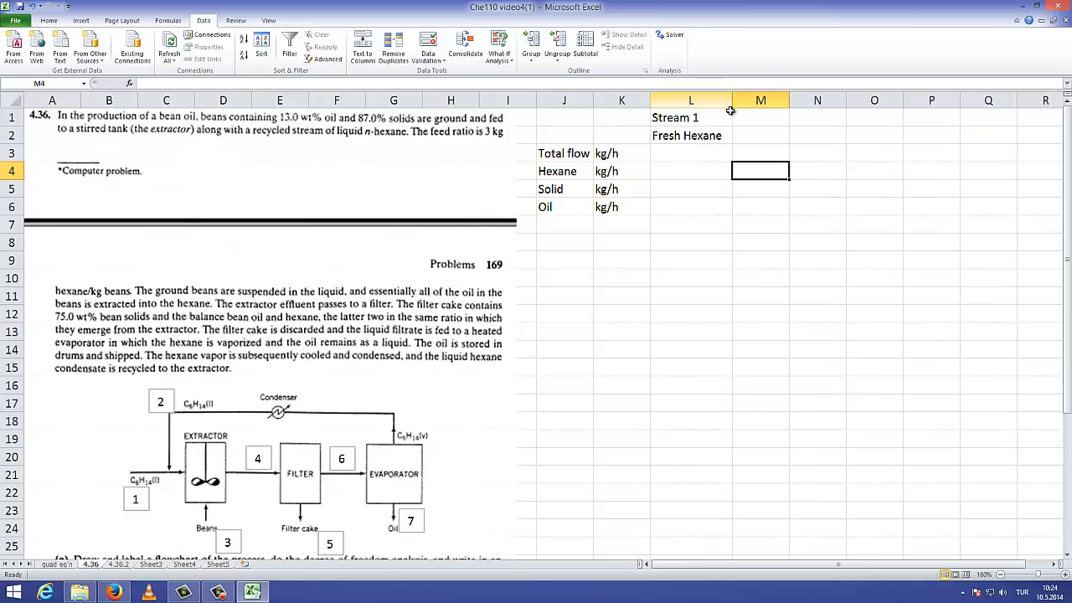
- Add the headings Stream 2 with Recycle in M1:M2 and Stream 3 with Beans in N1:N2
double_click(746, 116)
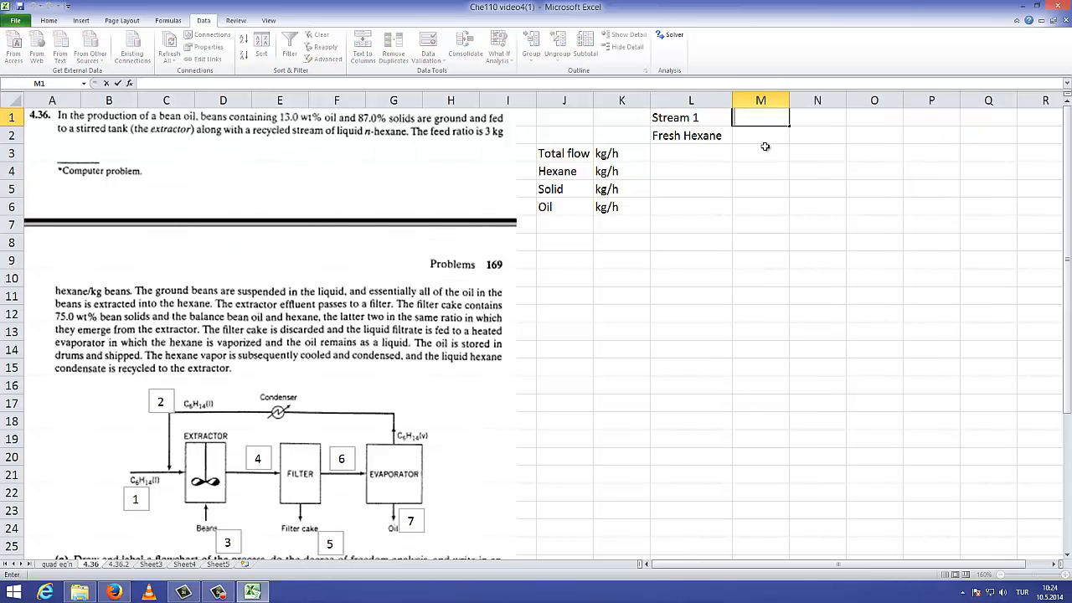
text(Stream 2)
key(Return)
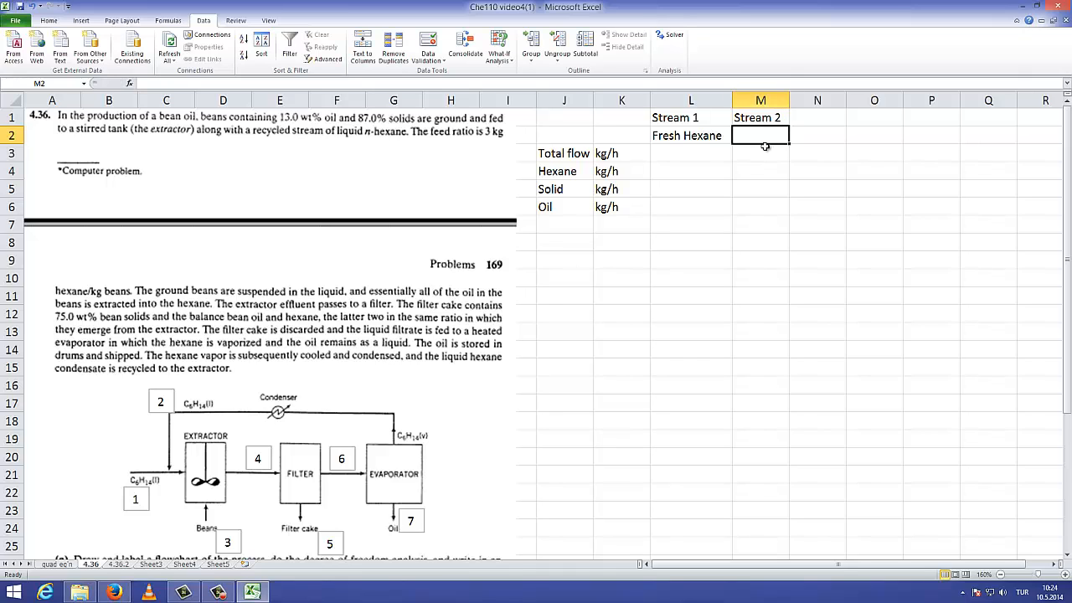
text(Recycle)
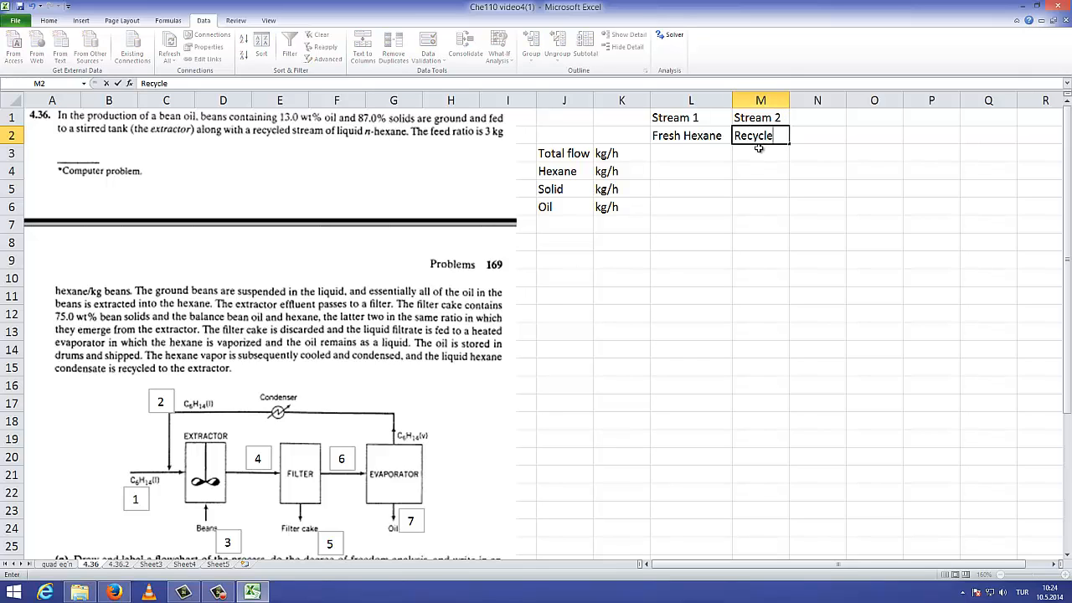
click(809, 123)
text(Stream 3)
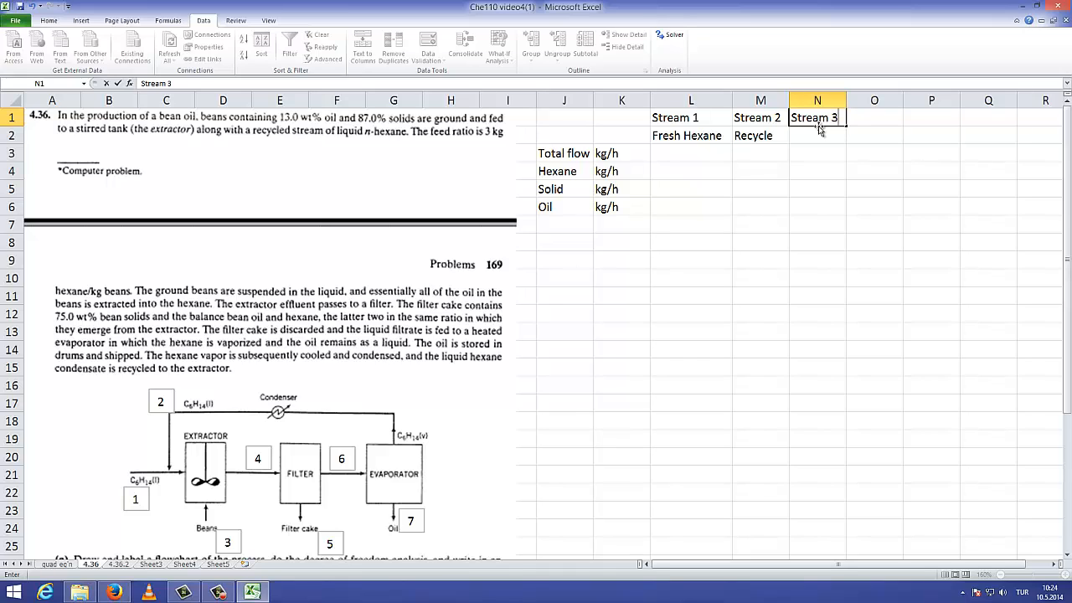
click(821, 135)
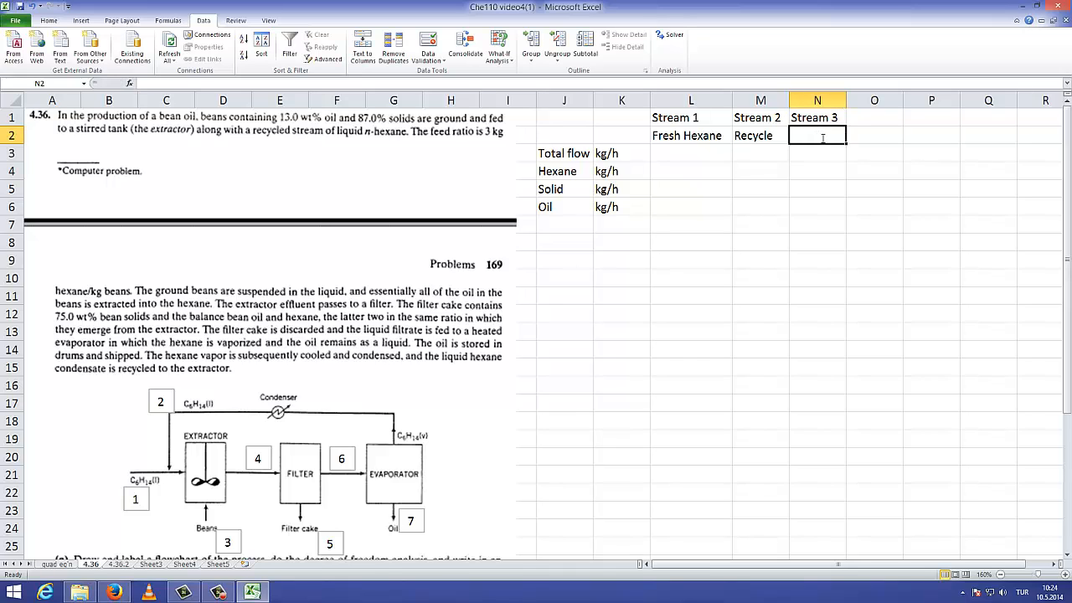
text(Beans)
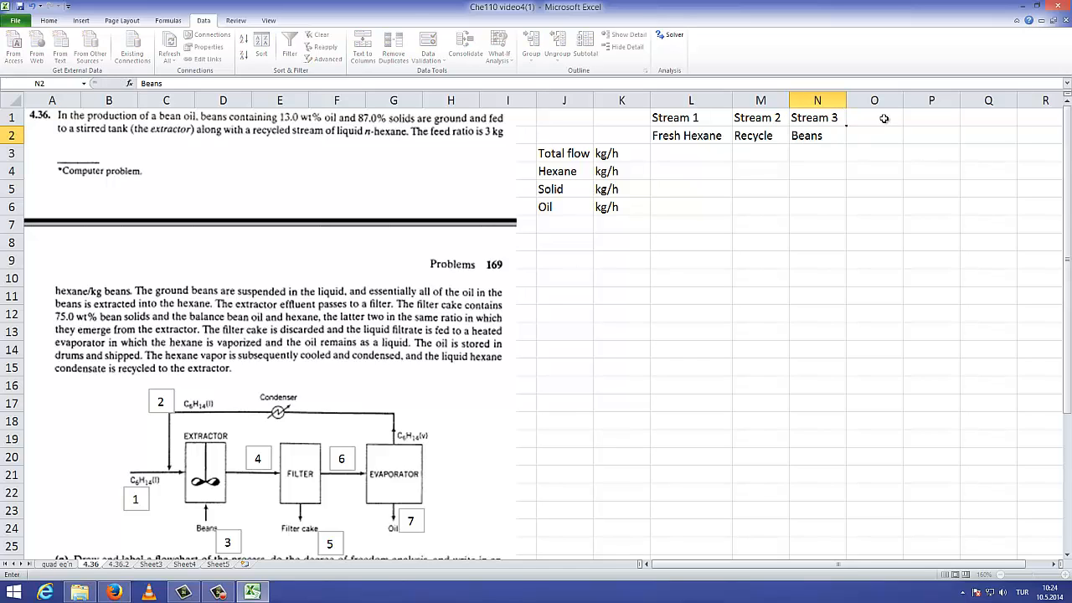
- Head column O with Stream 4 in O1 and the description Filter Inlet in O2
click(884, 118)
text(Stream 4)
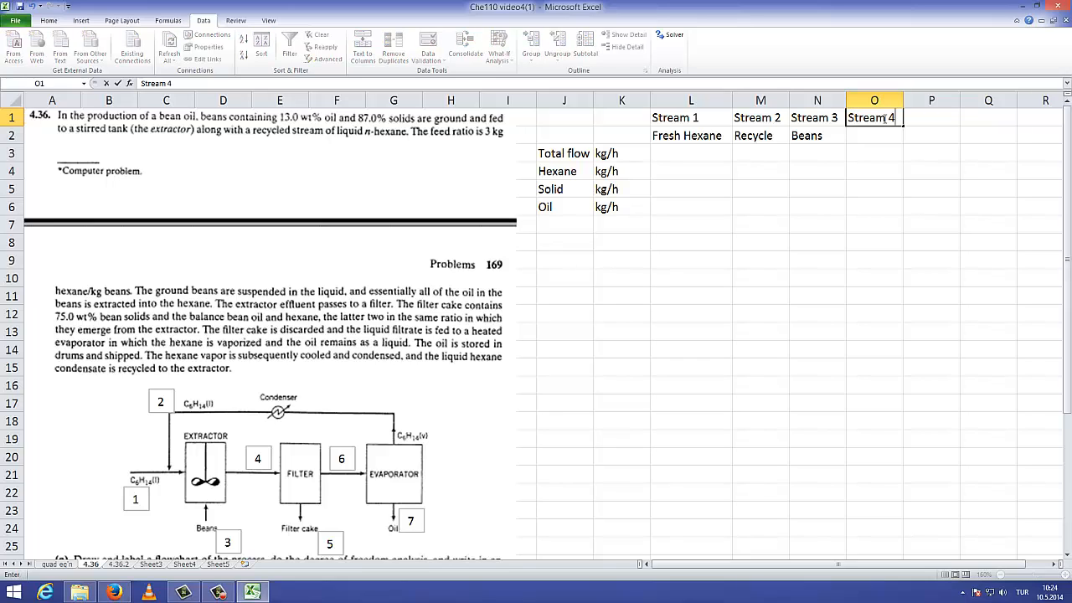
click(889, 134)
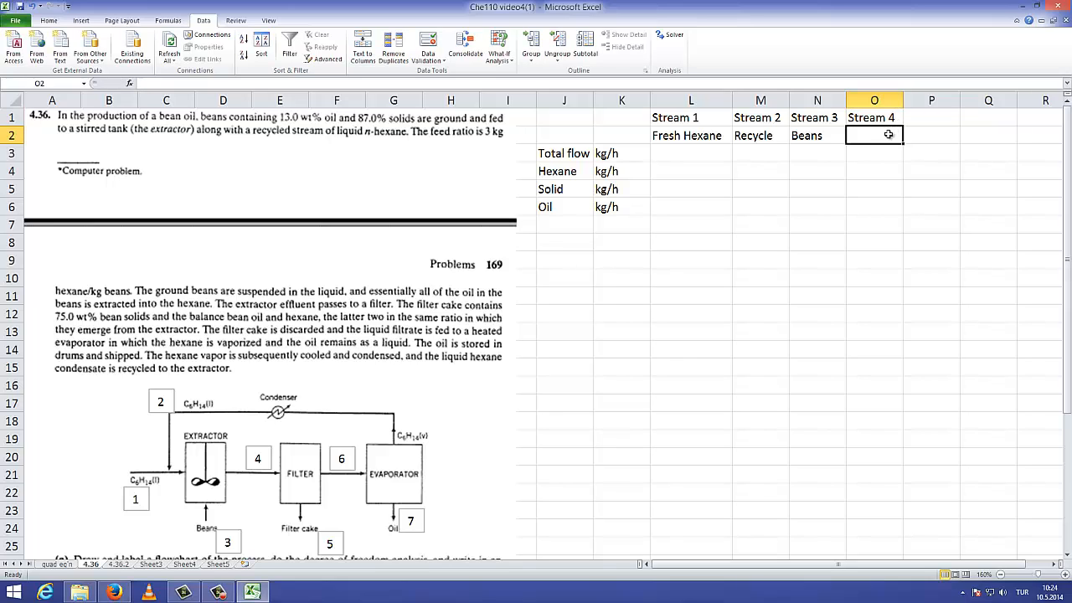
text(Filter i)
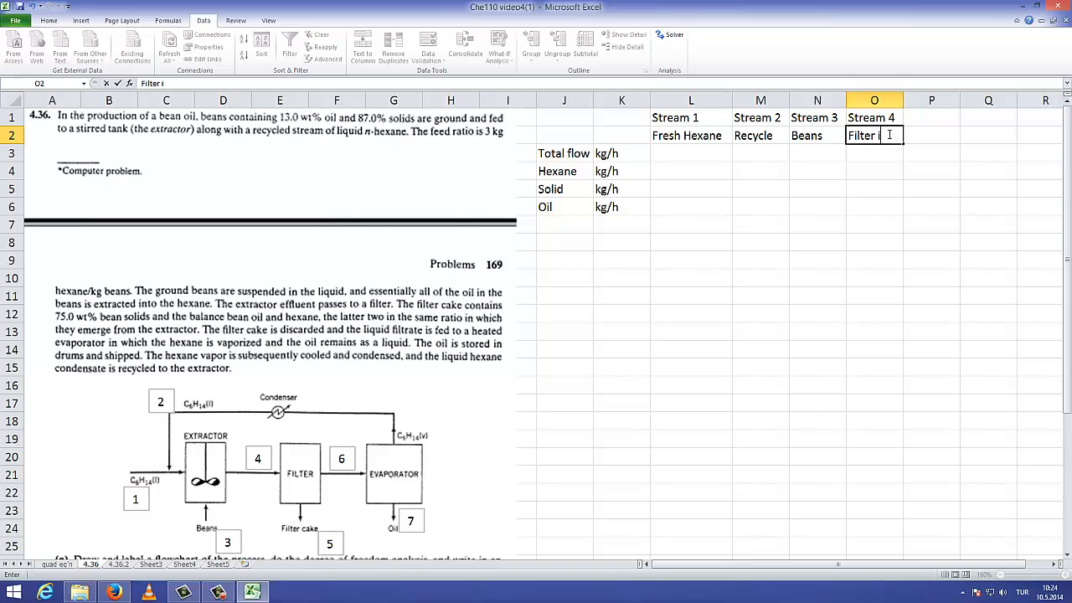
text(Inlet)
- Head column P with Stream 5 in P1 and the description Filter Cake in P2
click(912, 122)
text(Stream)
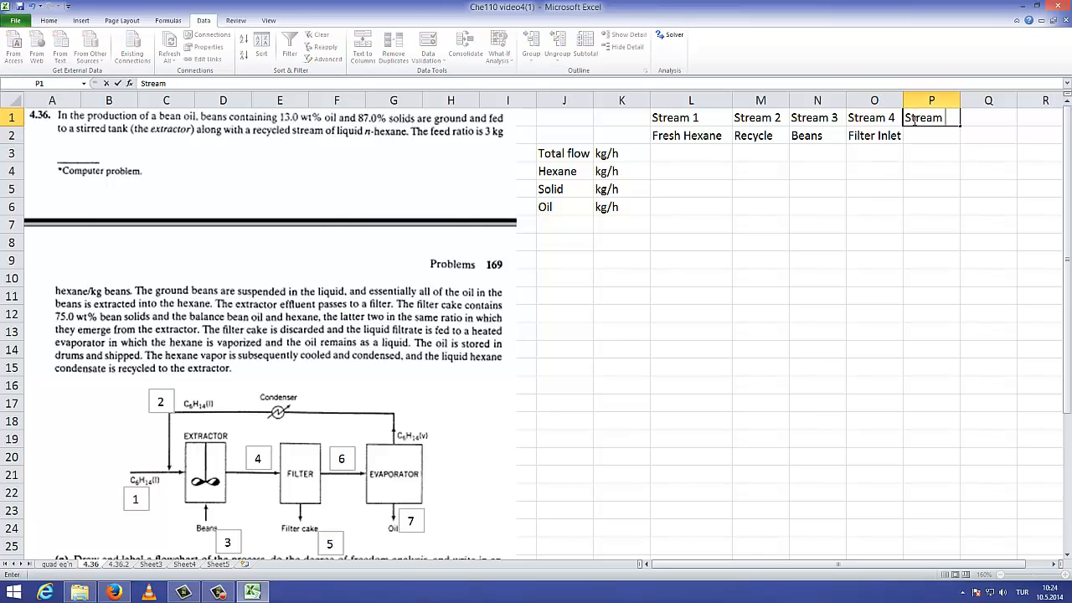
text( 5)
key(Return)
text(Fi)
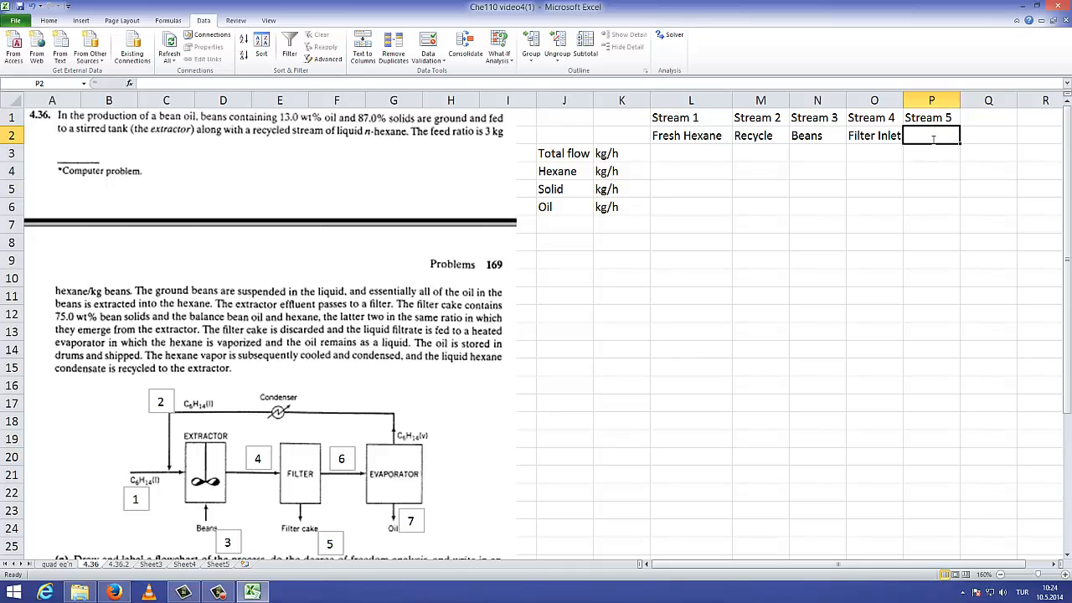
text(lter Cake)
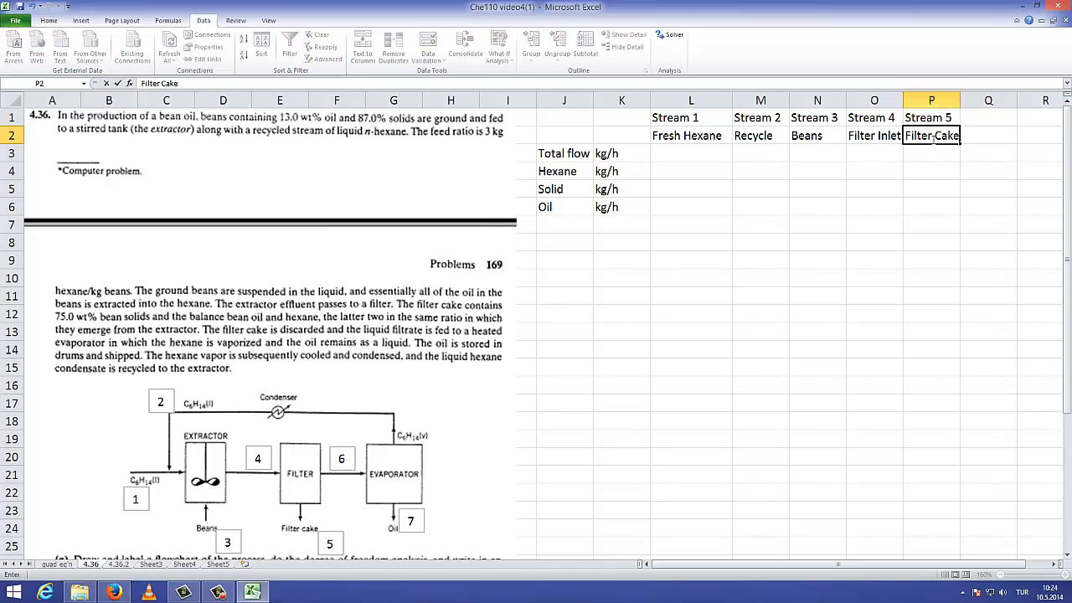
- Head column Q with Stream 6 in Q1 and the description Eva. Inlet in Q2
click(986, 124)
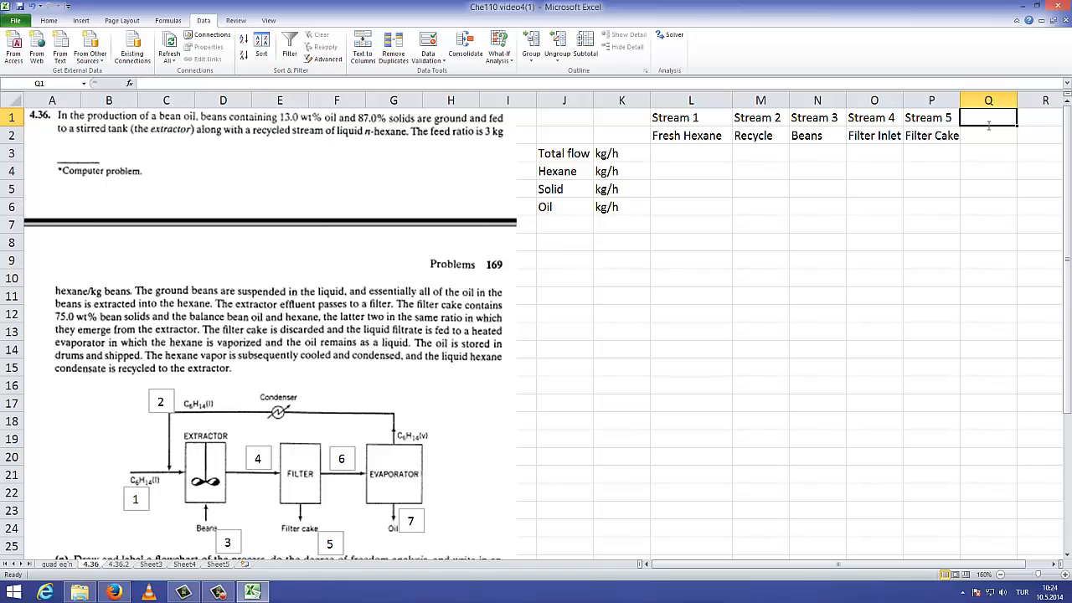
text(Stream 6)
key(Return)
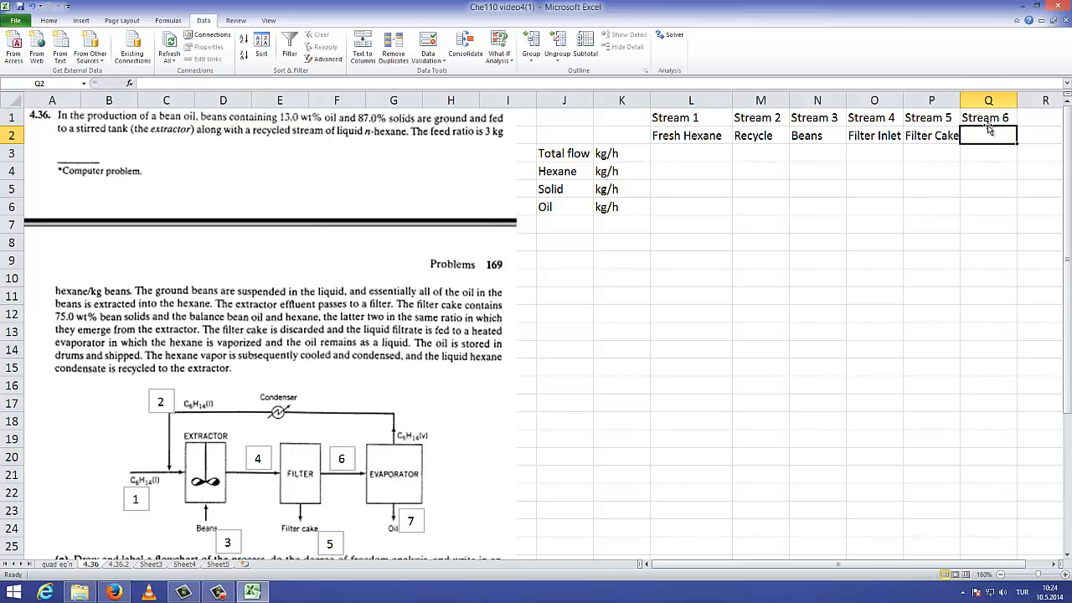
text(Eva. In)
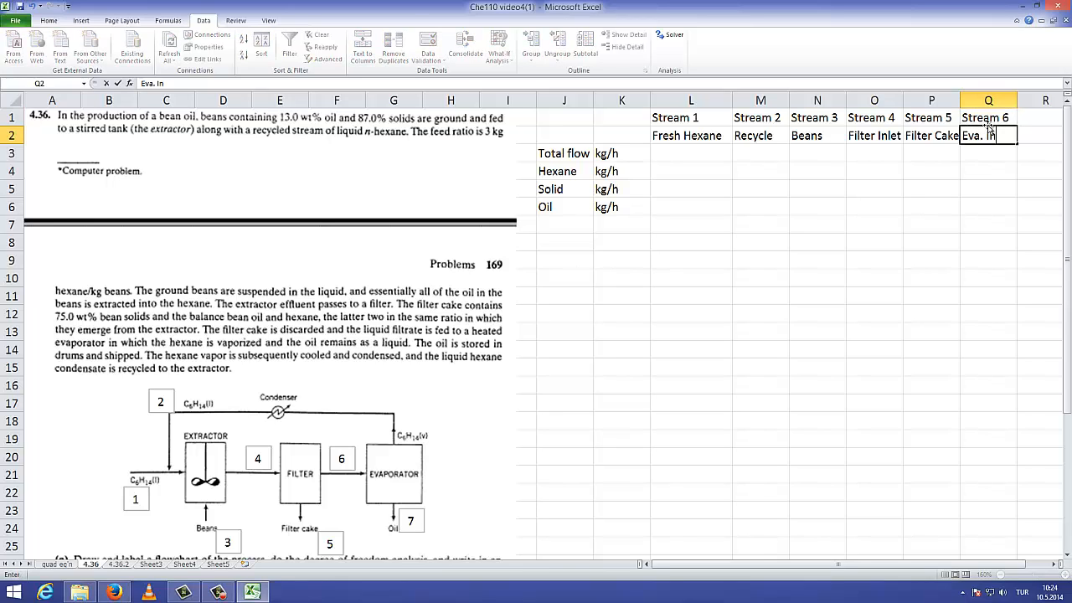
text(let)
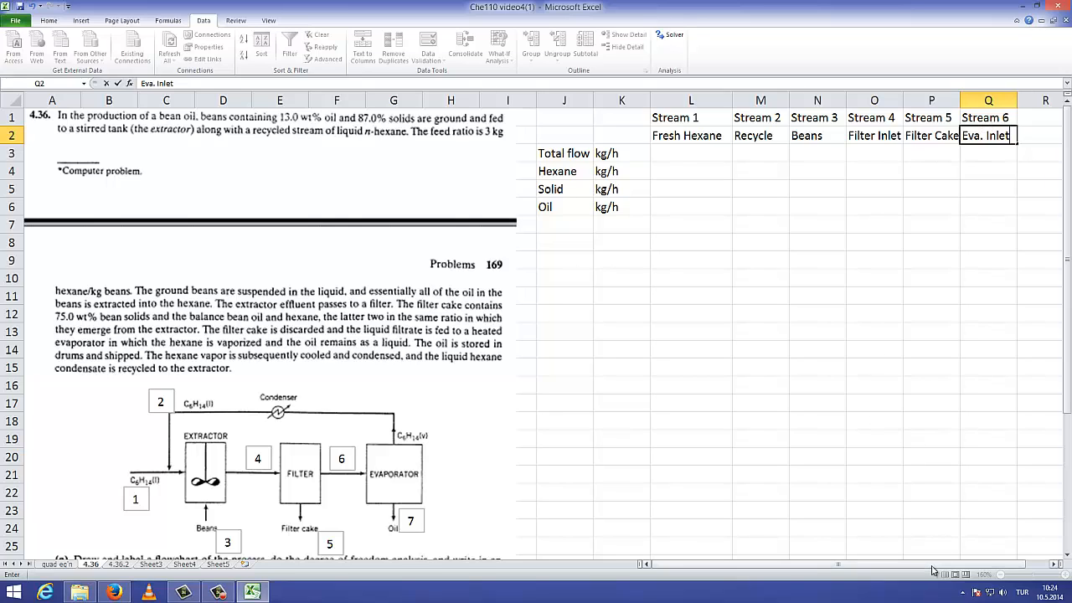
- Head column R with Stream 7 in R1 and the description Oil in R2
drag(932, 569, 966, 570)
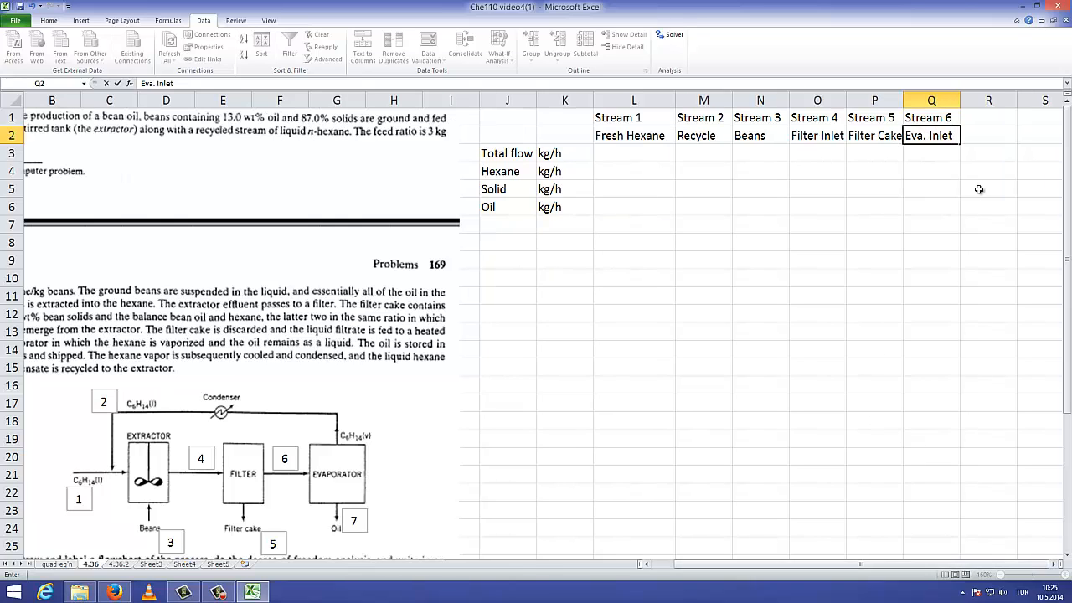
click(969, 118)
text(Stream 7)
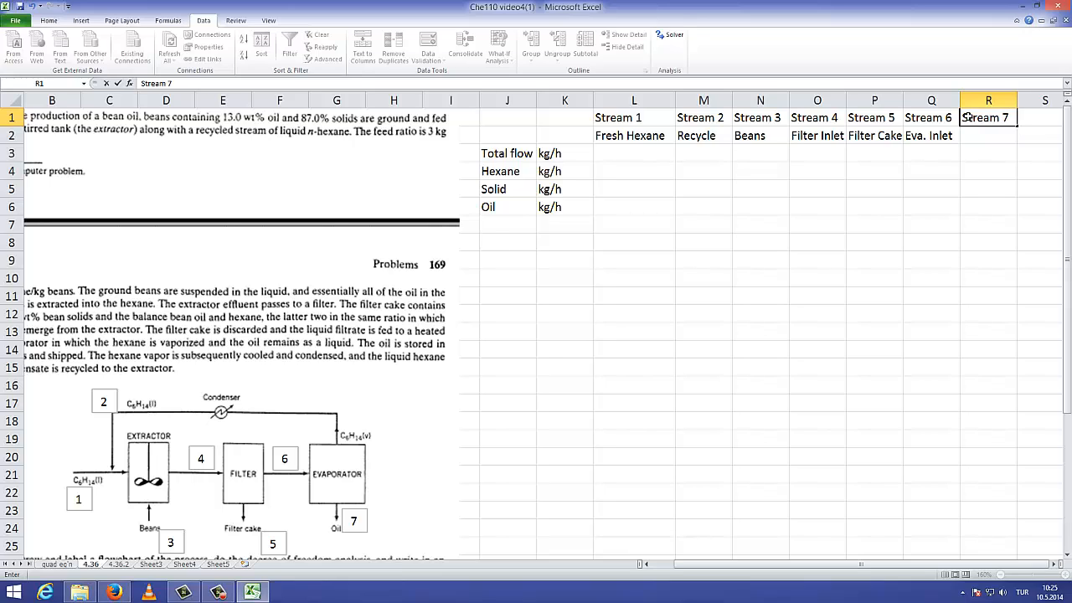
key(Return)
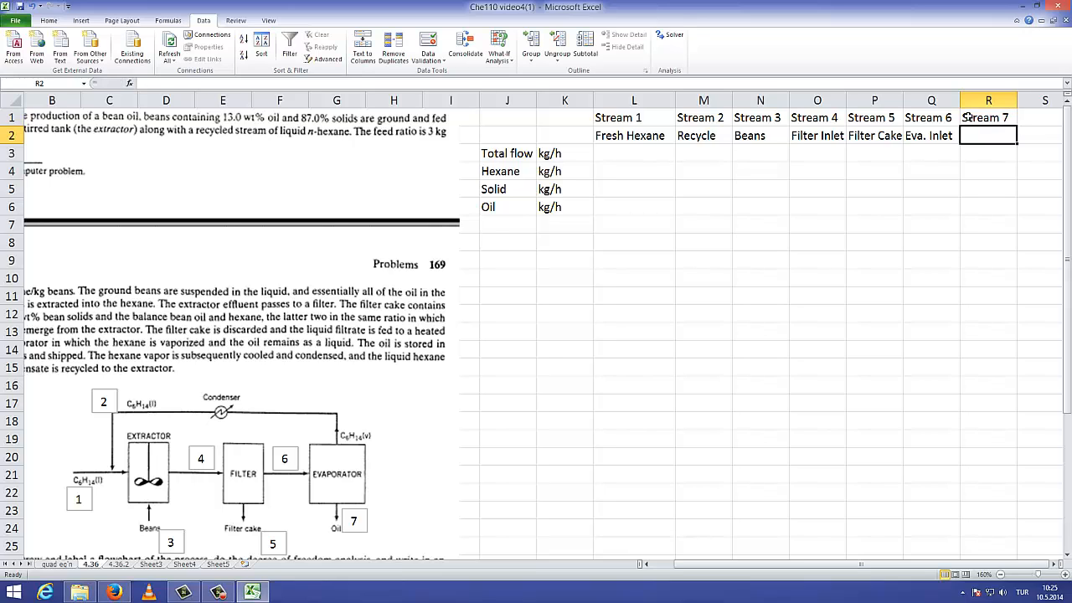
text(Oil)
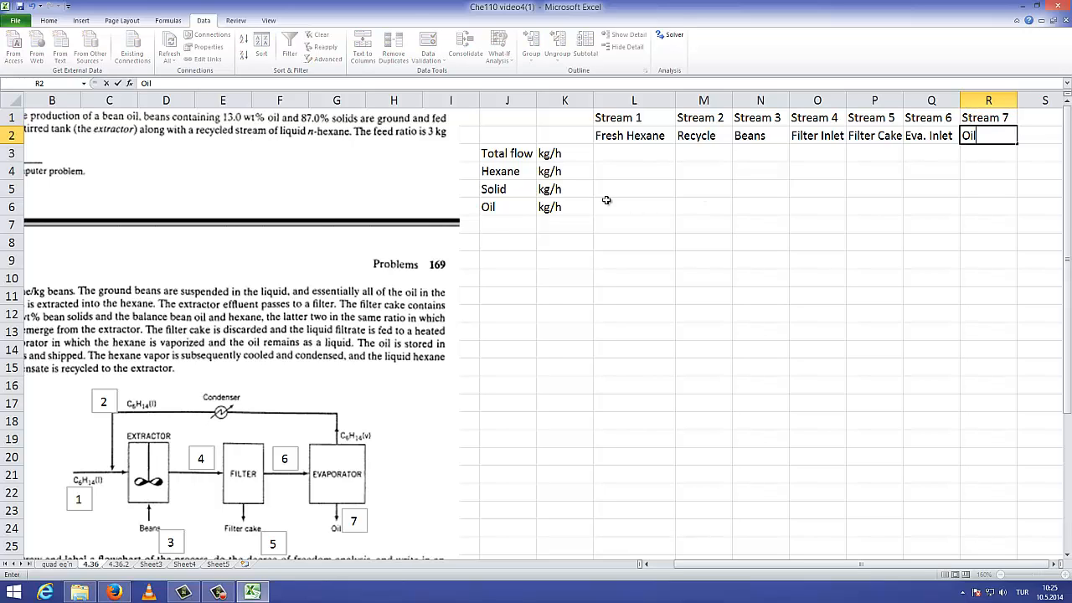
- Enter the Stream 1 hexane flow in L4 as =1*L3, based on its total flow cell
click(612, 157)
double_click(619, 153)
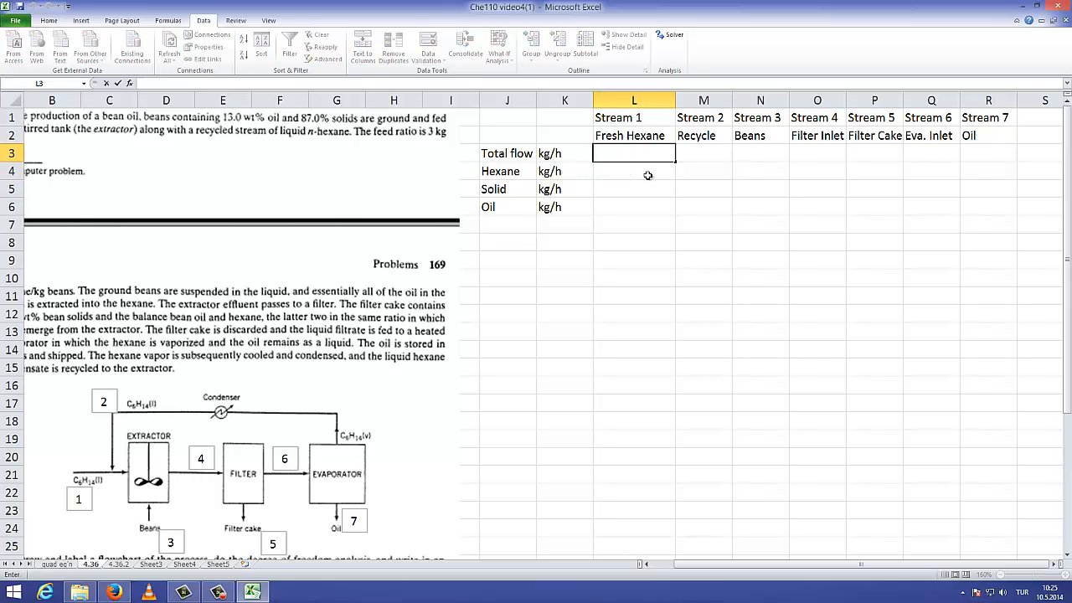
double_click(648, 174)
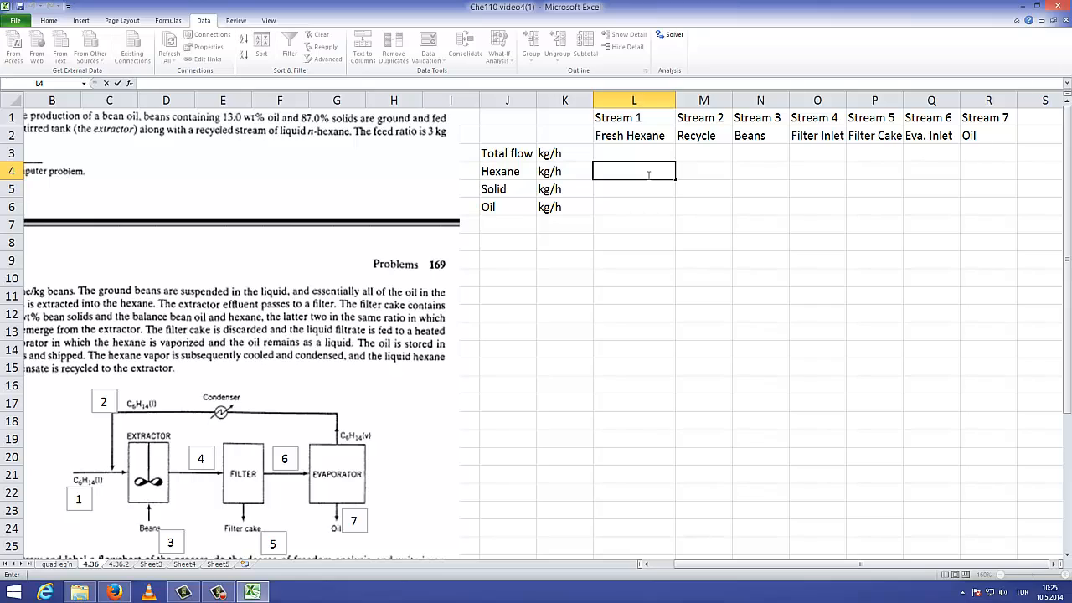
text(=1*)
click(634, 150)
key(Return)
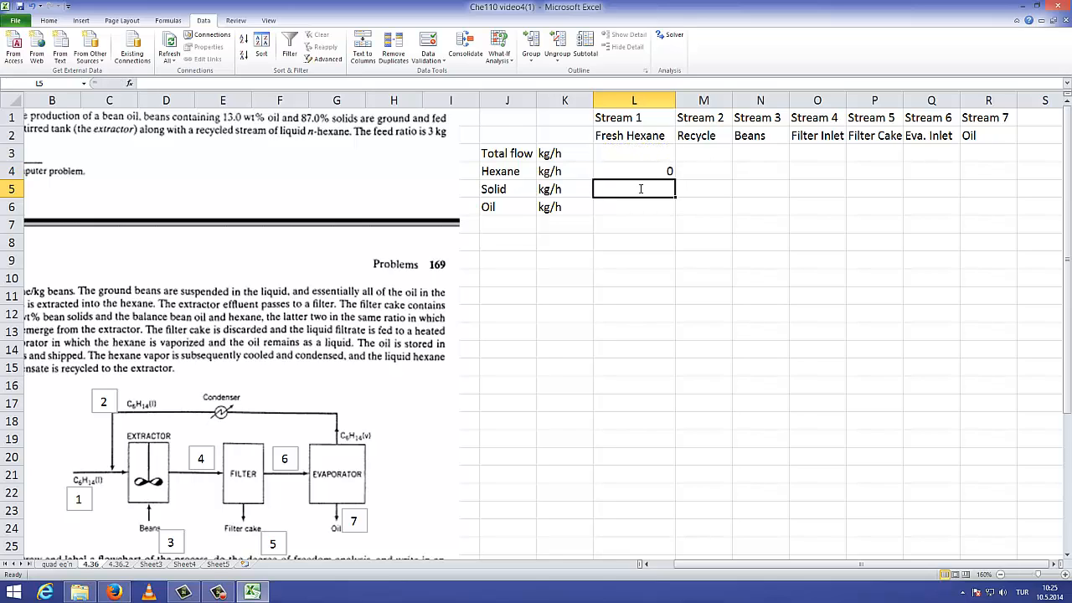
- Enter =0*L3 for both the solid flow in L5 and the oil flow in L6 of Stream 1
double_click(641, 189)
text(=)
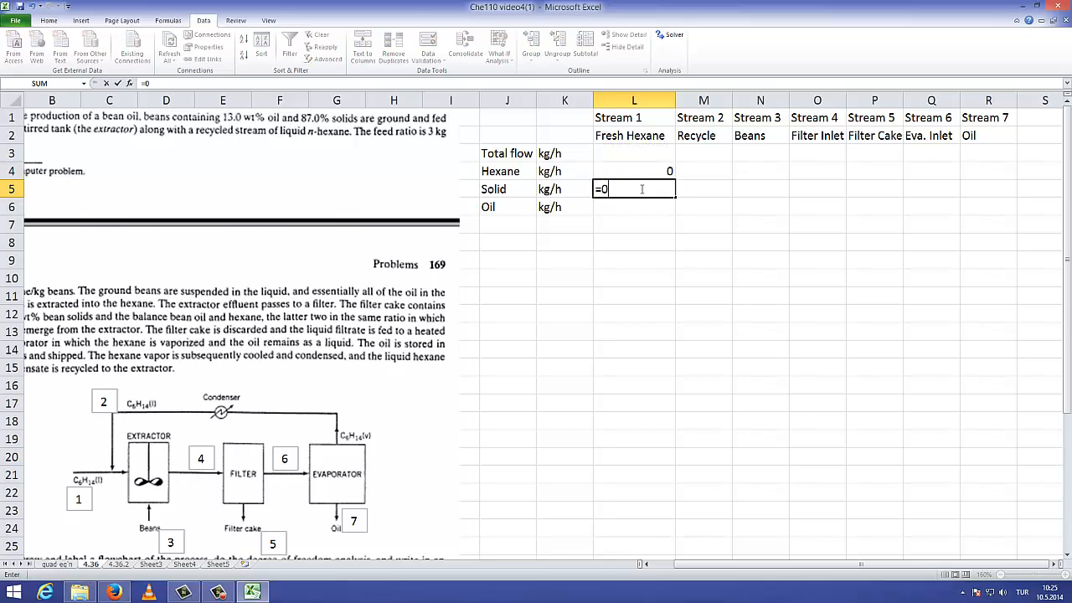
text(0*)
click(634, 152)
key(Return)
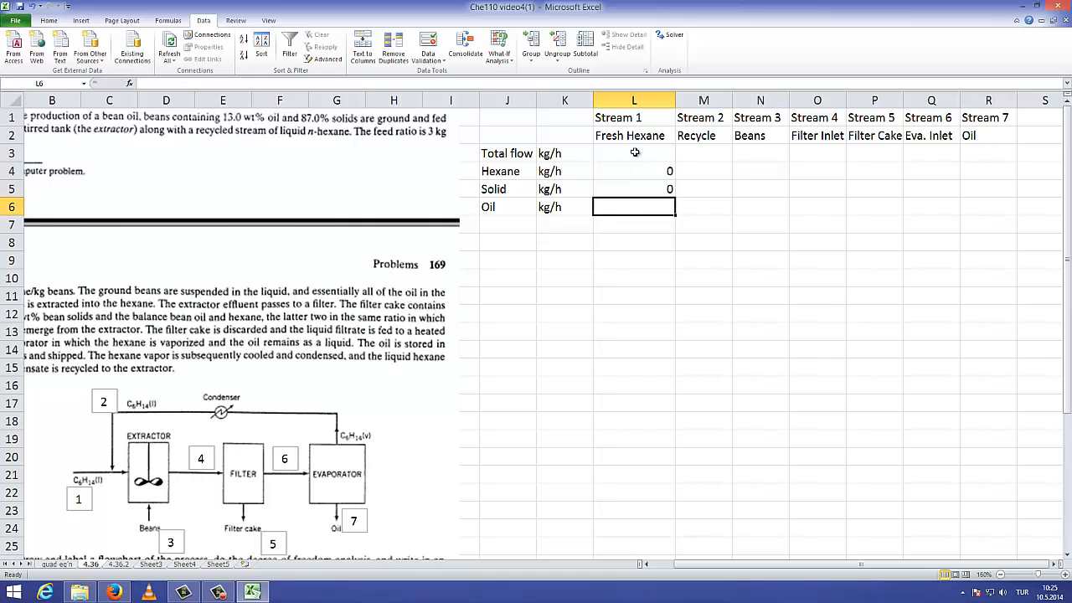
text(=)
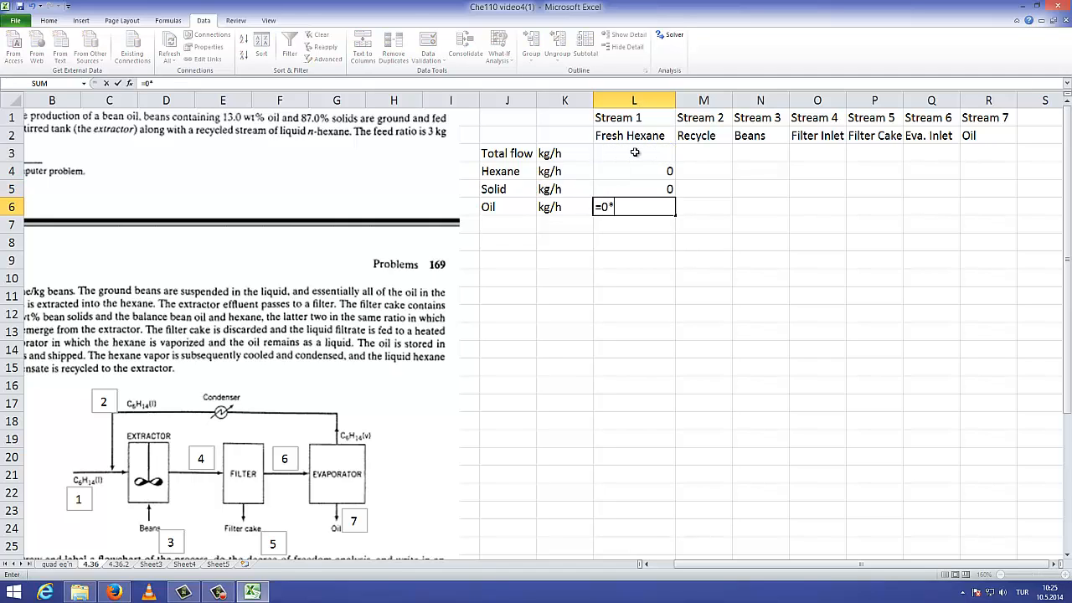
text(0*)
click(634, 151)
key(Return)
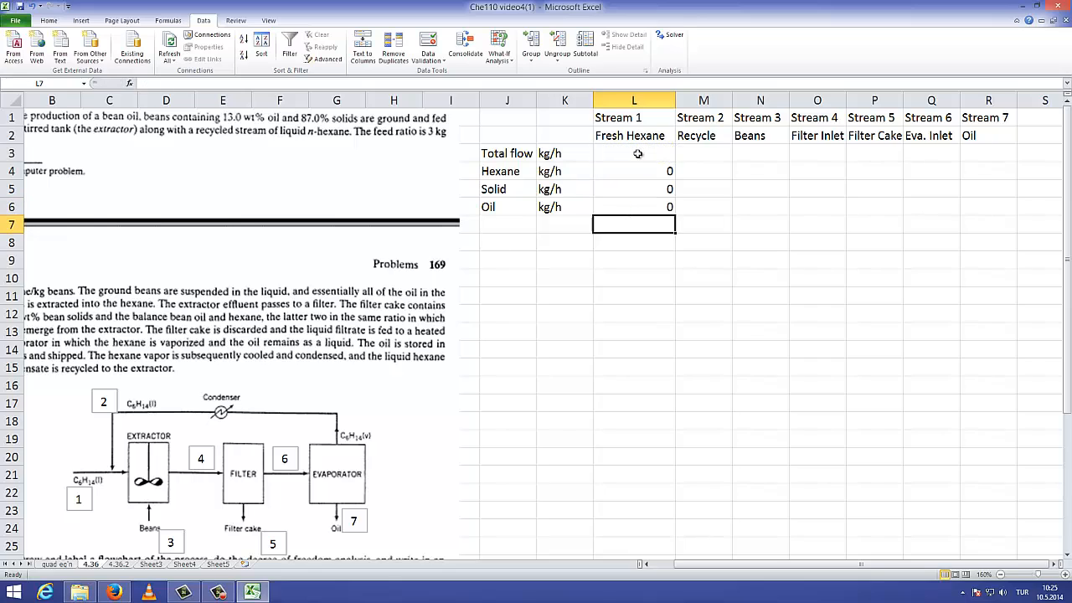
- Enter the Stream 2 hexane flow in M4 as =1*M3
click(713, 155)
click(710, 169)
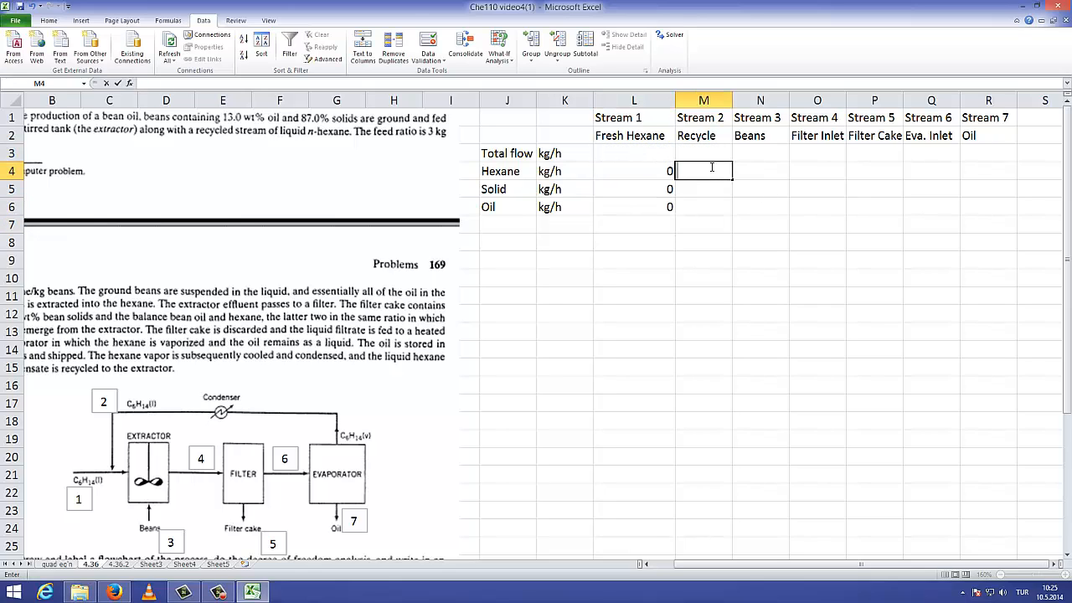
text(=)
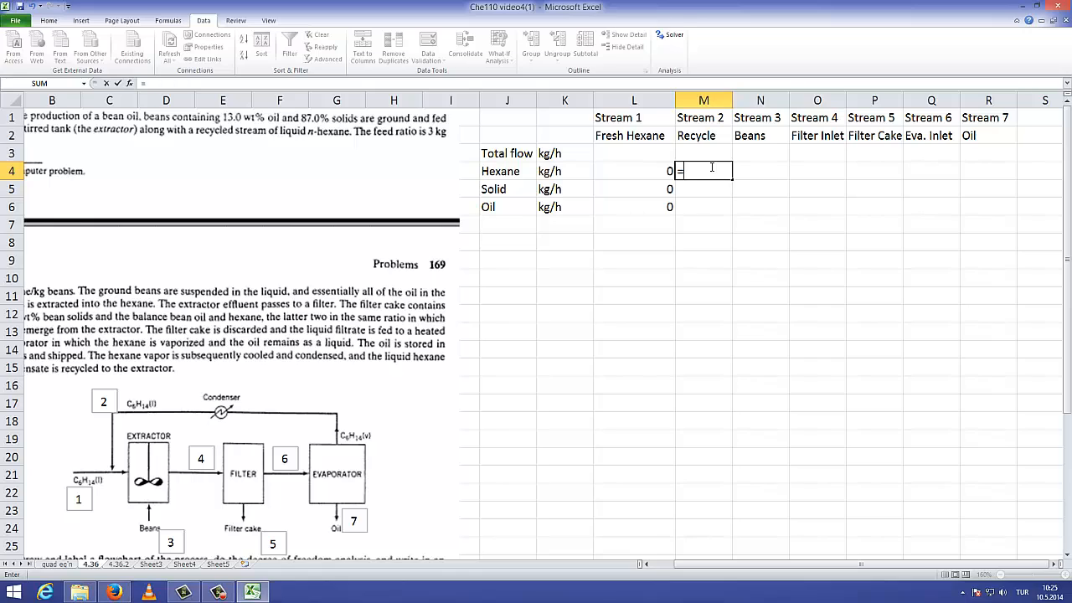
text(1*)
click(717, 155)
key(Return)
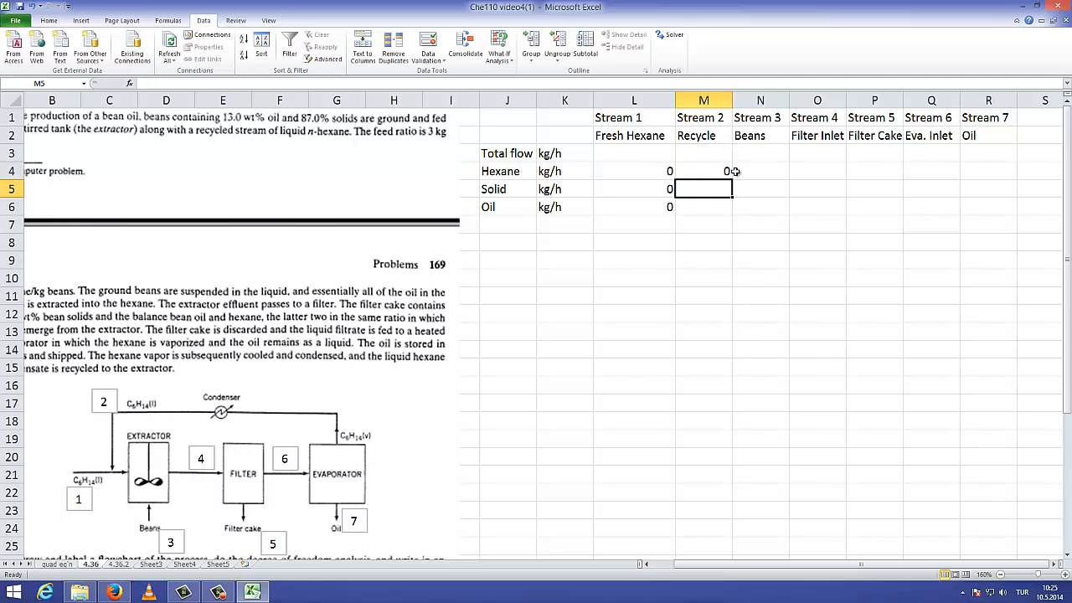
- Copy the Stream 1 solid and oil formulas from L5 and L6 across to M5 and M6 for Stream 2
click(725, 171)
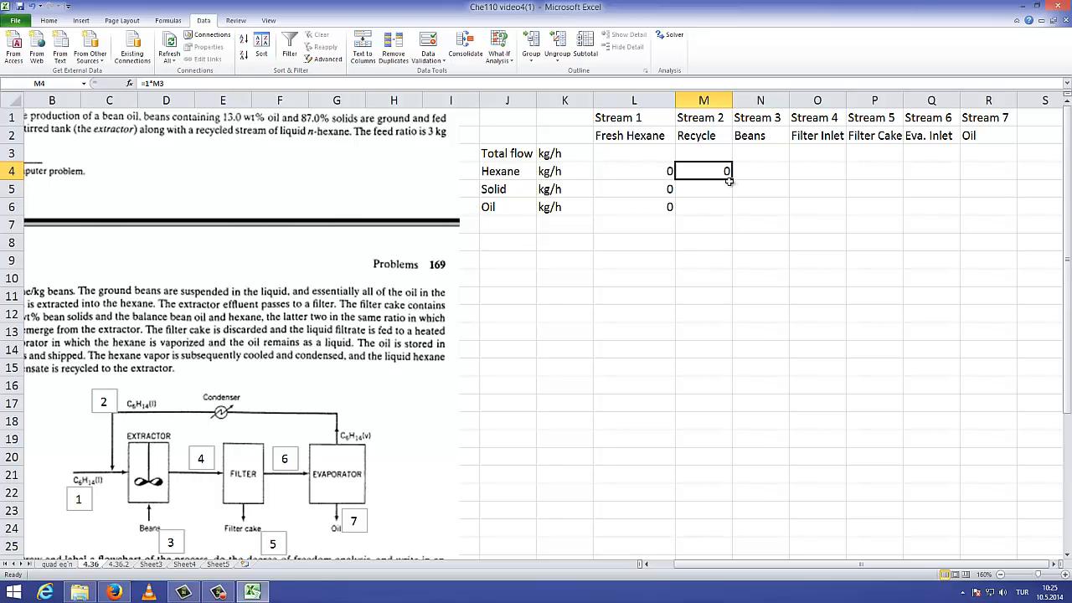
click(662, 189)
drag(675, 194, 708, 219)
click(670, 206)
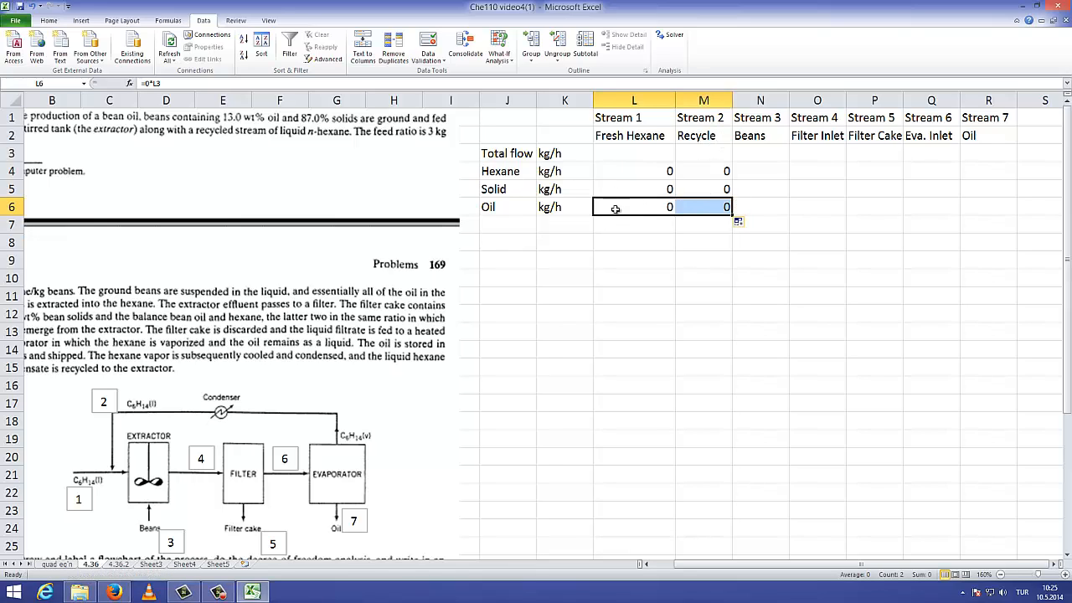
- Set the Beans total flow in N3 to 1000 kg/h and enter its hexane flow in N4 as =0*N3
click(756, 155)
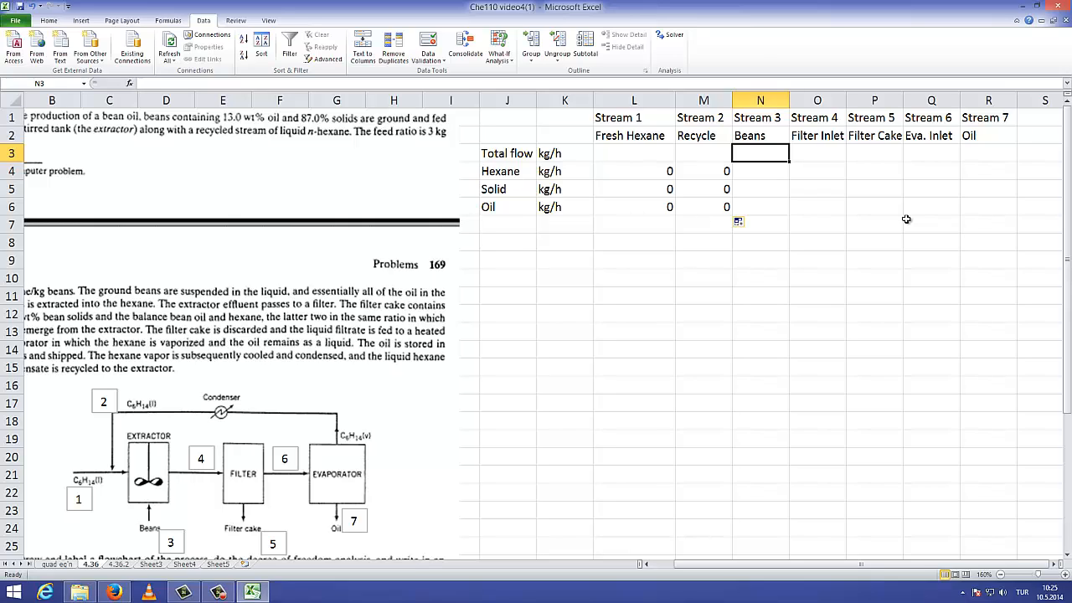
text(1000)
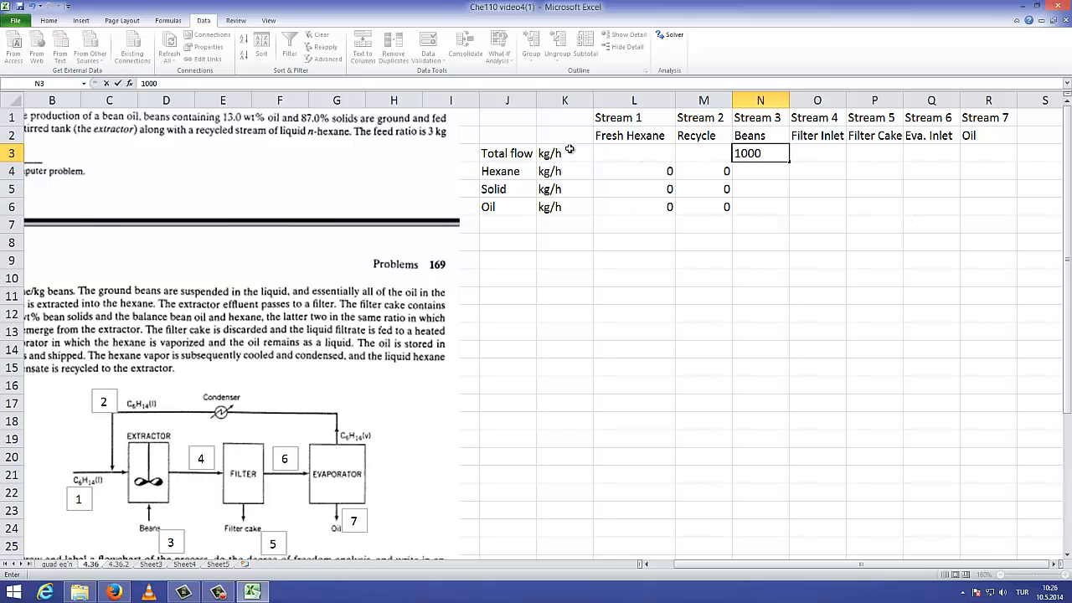
click(762, 172)
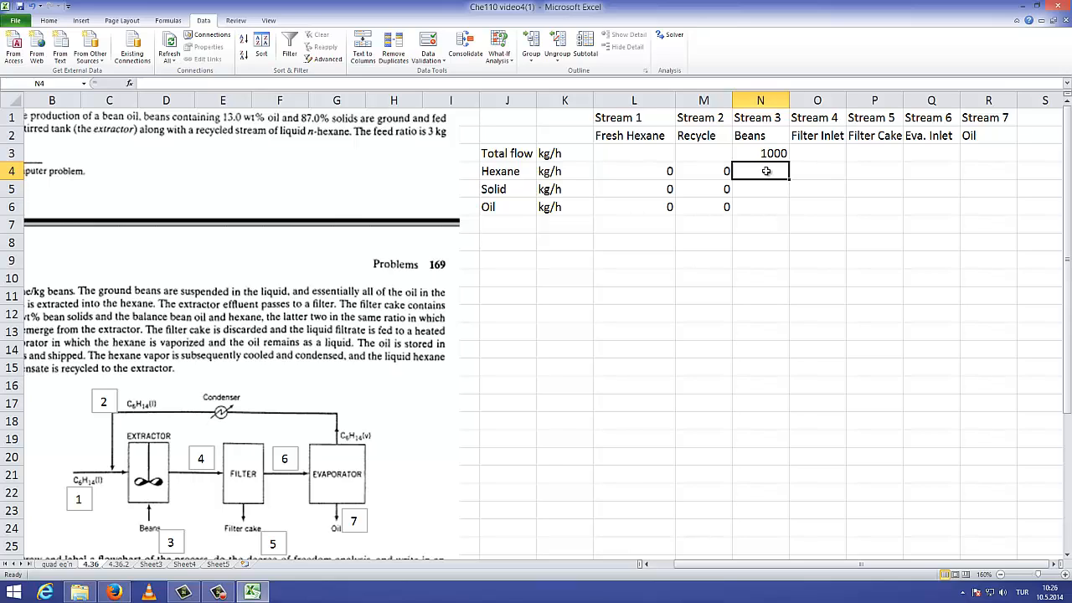
text(=0)
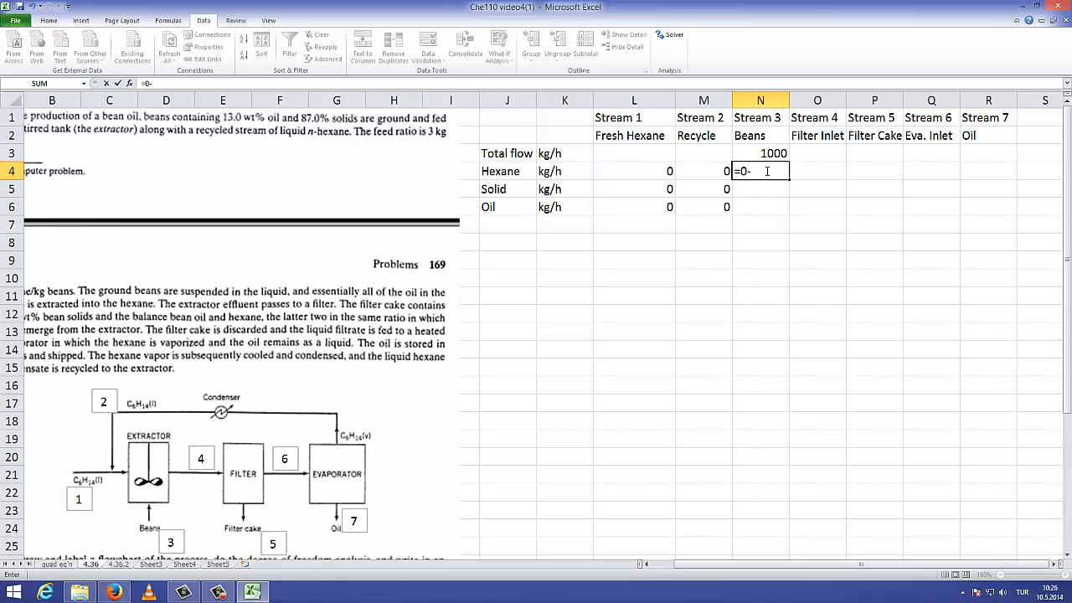
text(*)
click(758, 156)
key(Return)
- Enter the Beans solid flow in N5 as =0.87*N3 and the oil flow in N6 as =0.13*N3
key(BackSpace)
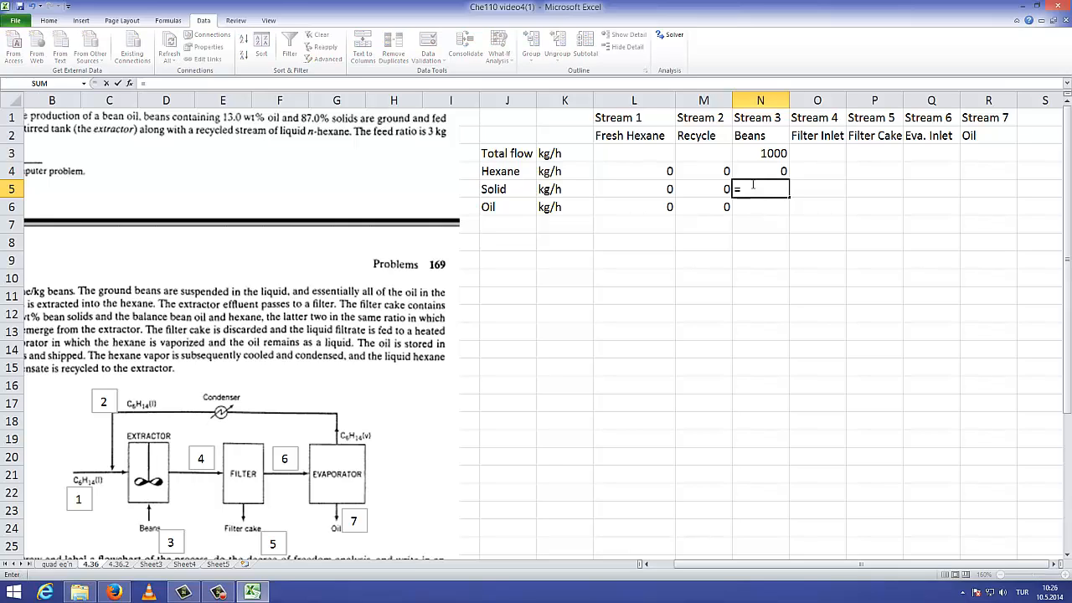
text(0.87*)
click(763, 161)
key(Return)
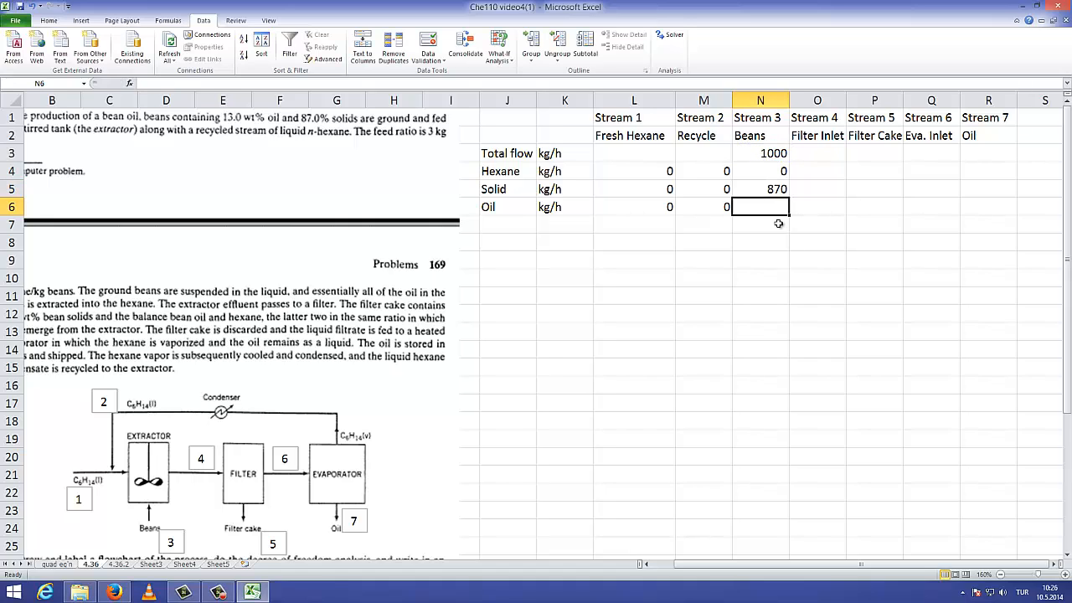
text(=0)
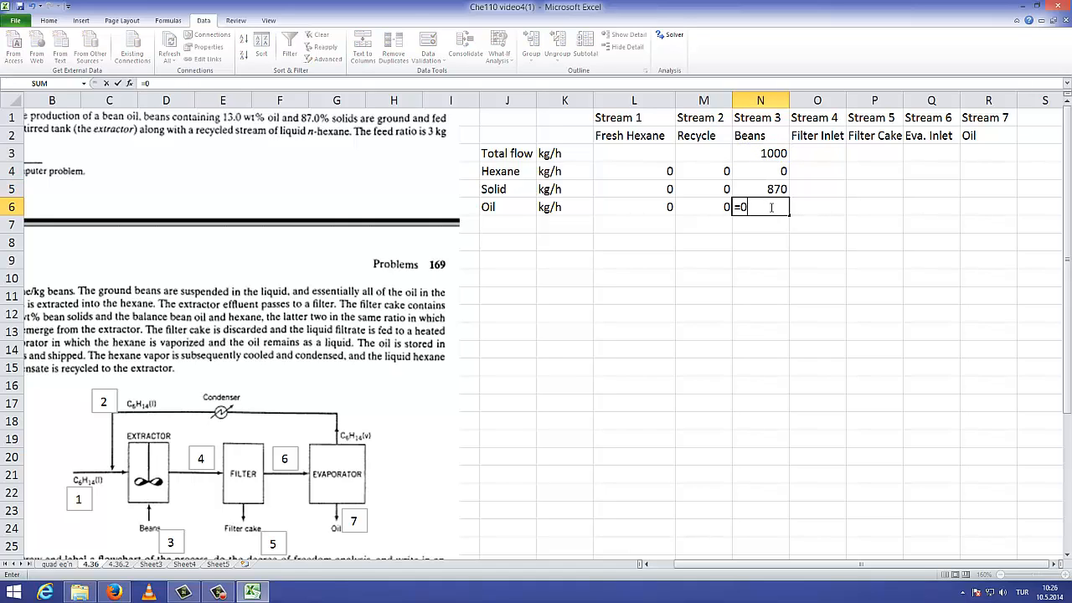
text(.13*)
click(782, 158)
key(Return)
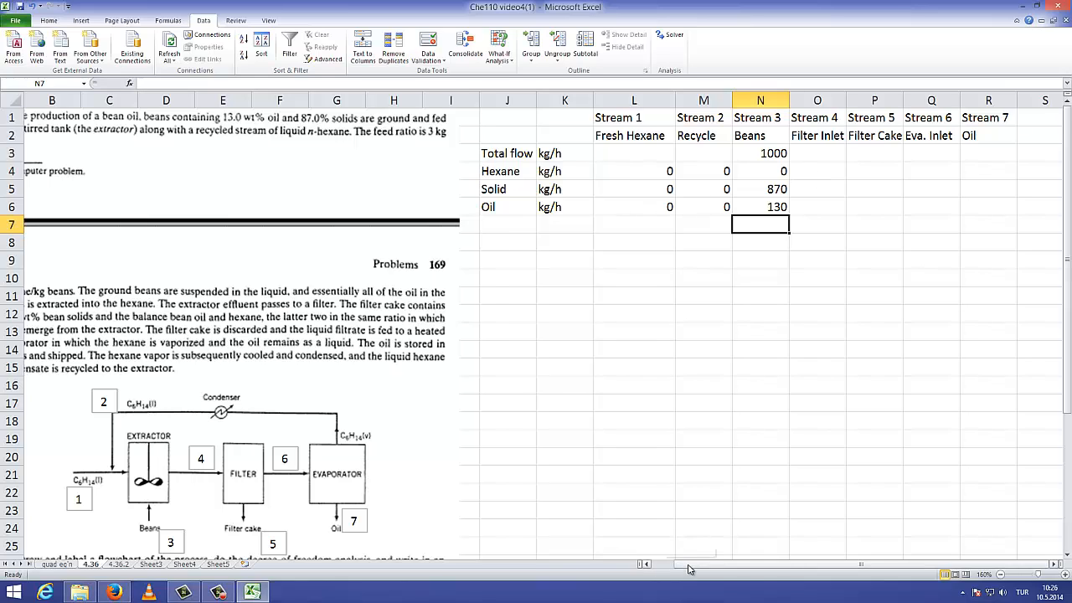
- Enter the Fresh Hexane total flow in L3 as =3*N3-M3, using the feed ratio of 3 kg hexane per kg beans
drag(688, 568, 663, 559)
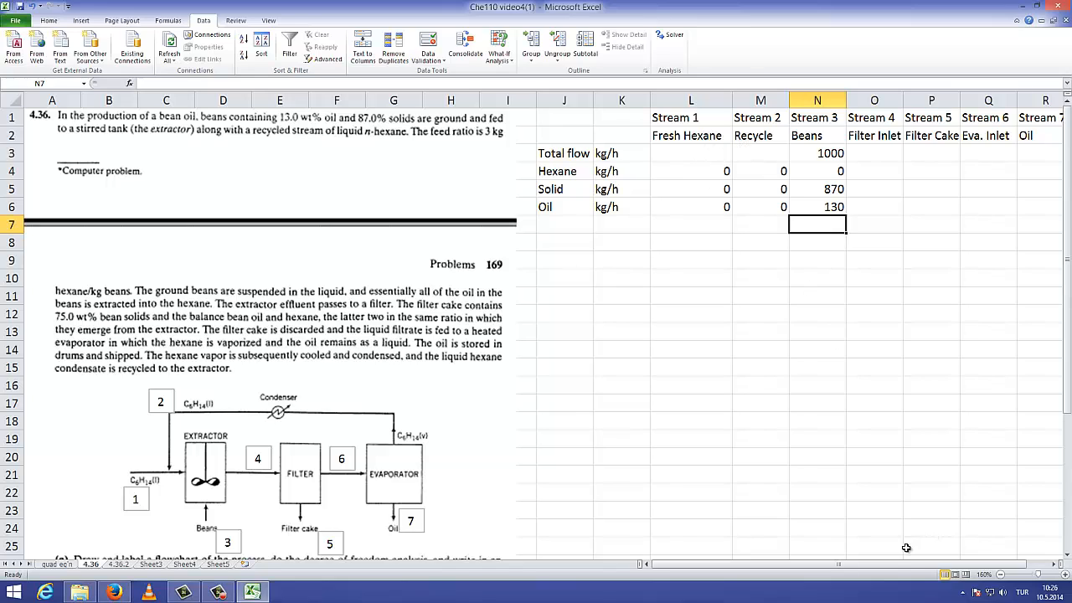
drag(893, 564, 918, 566)
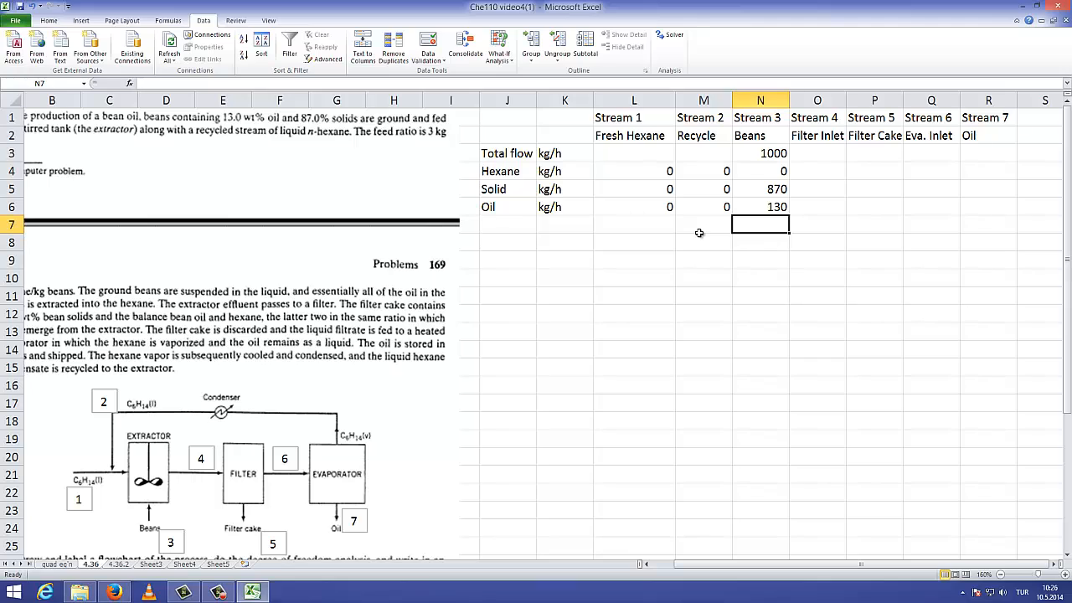
click(693, 153)
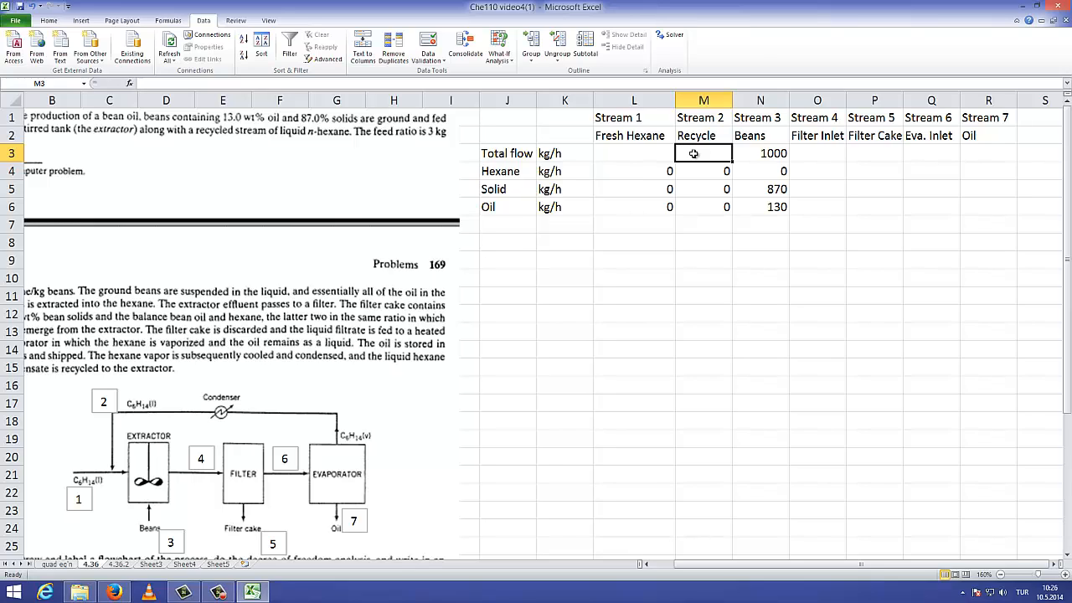
click(646, 153)
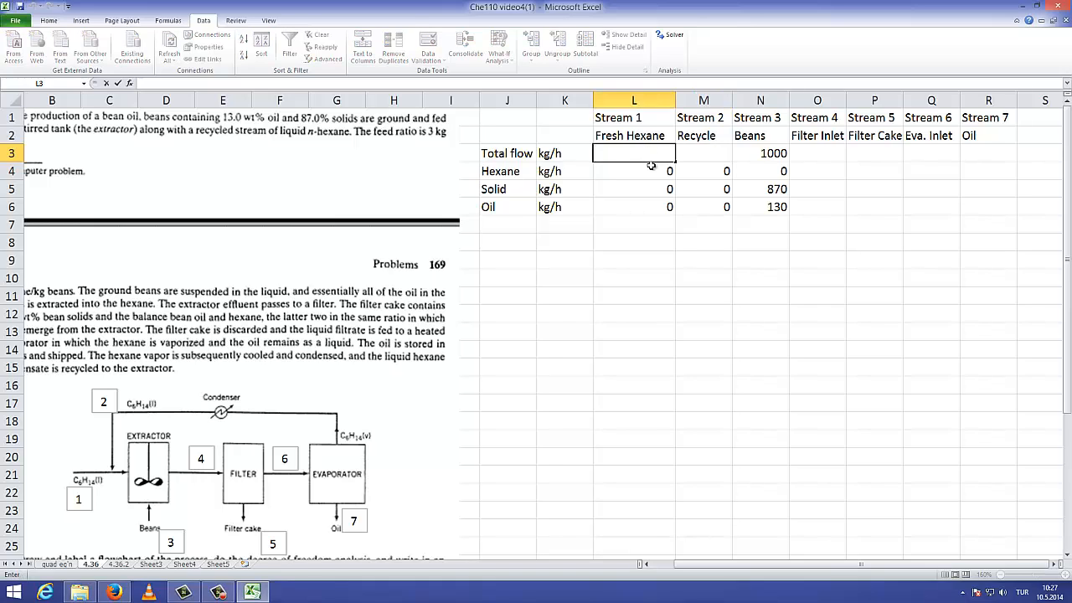
text(=3*)
click(771, 155)
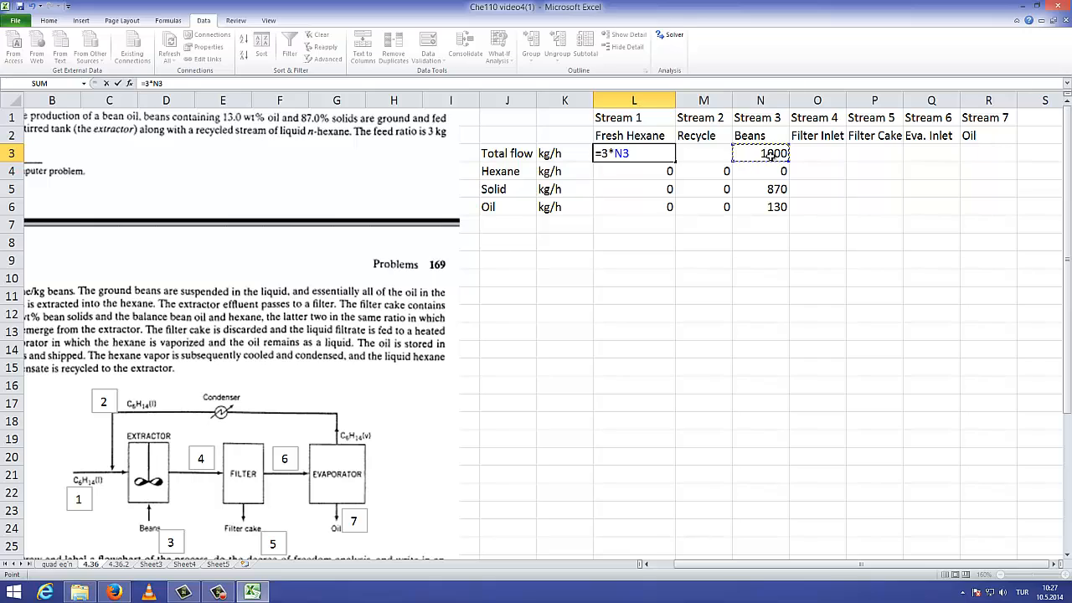
text(-)
click(706, 157)
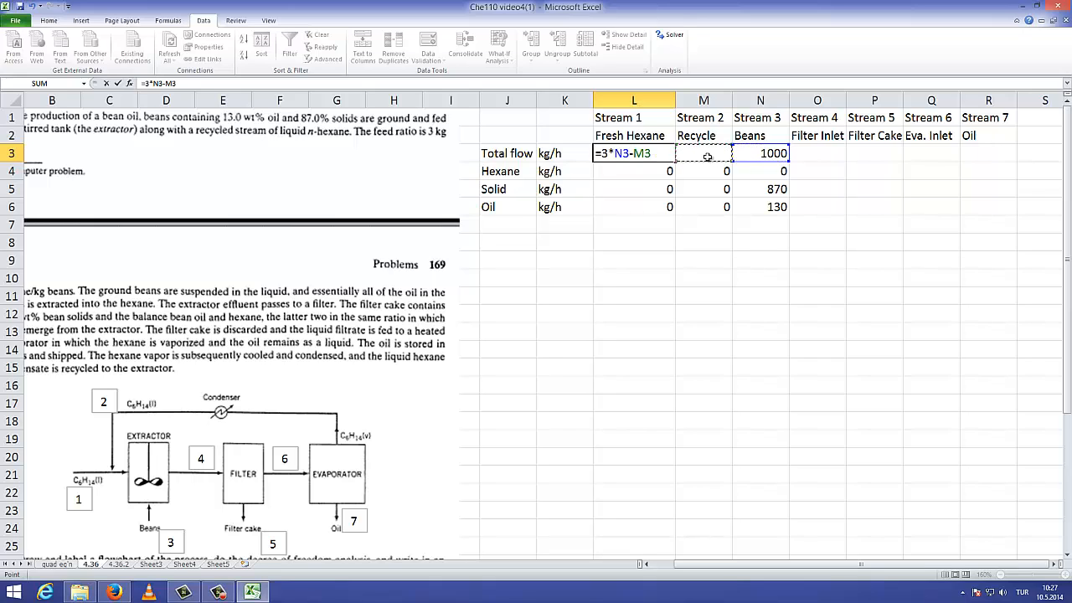
key(Return)
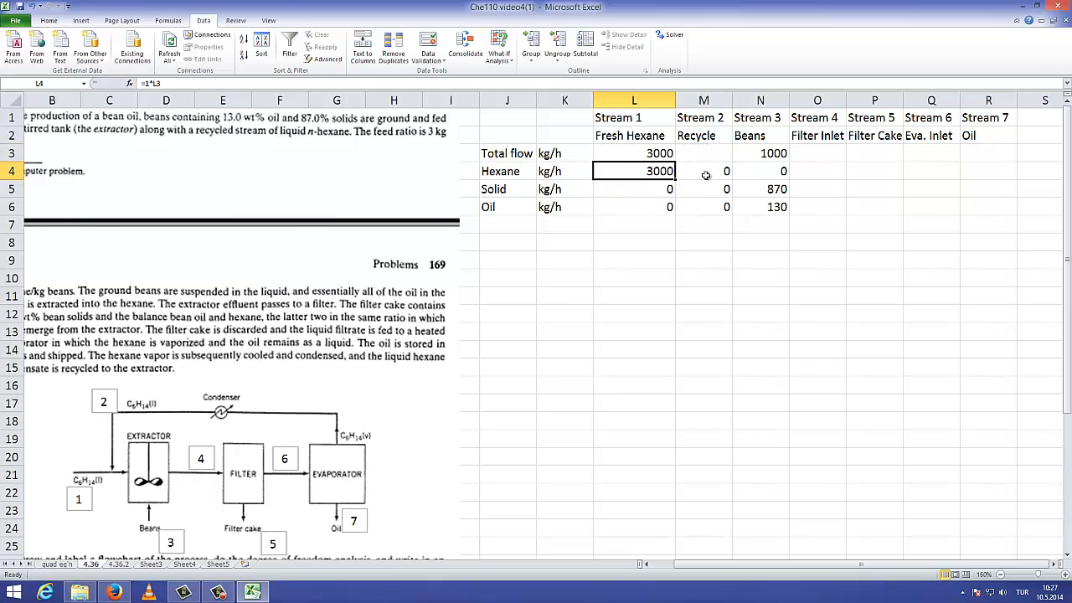
click(651, 156)
click(695, 155)
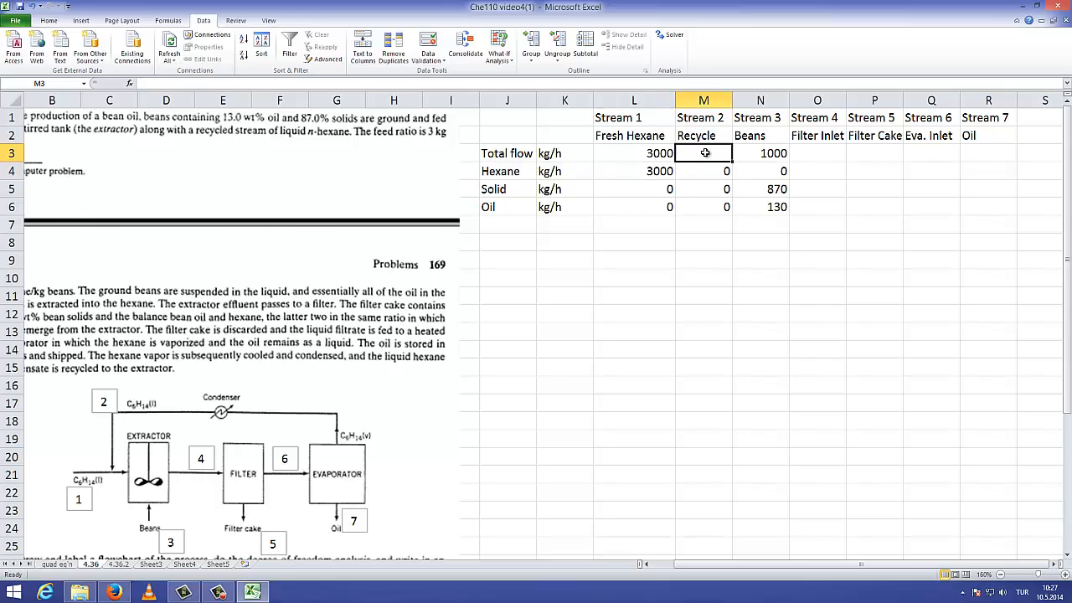
click(624, 155)
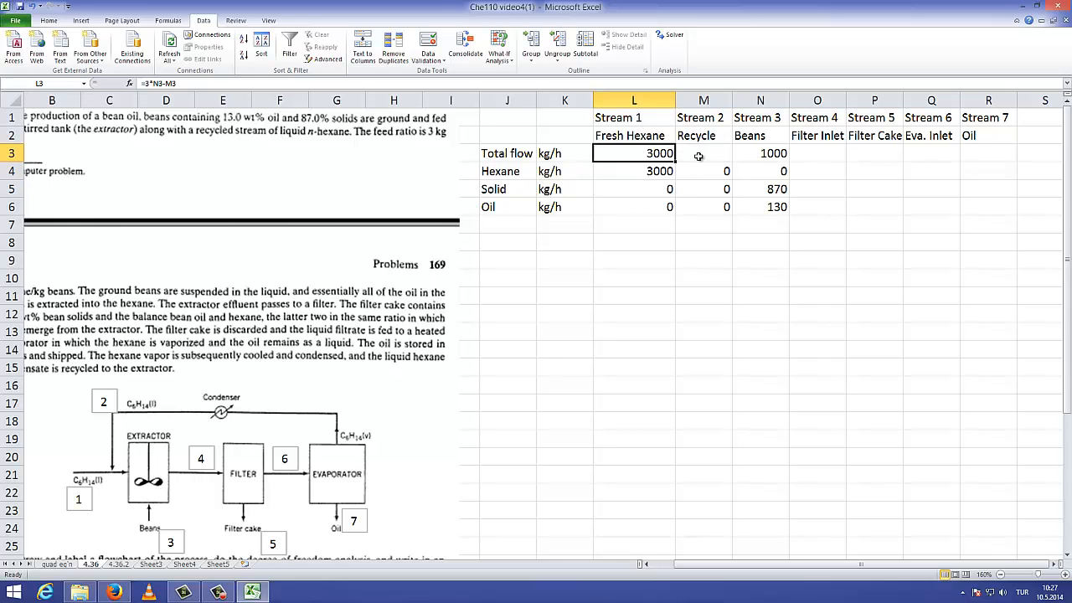
click(698, 157)
click(777, 157)
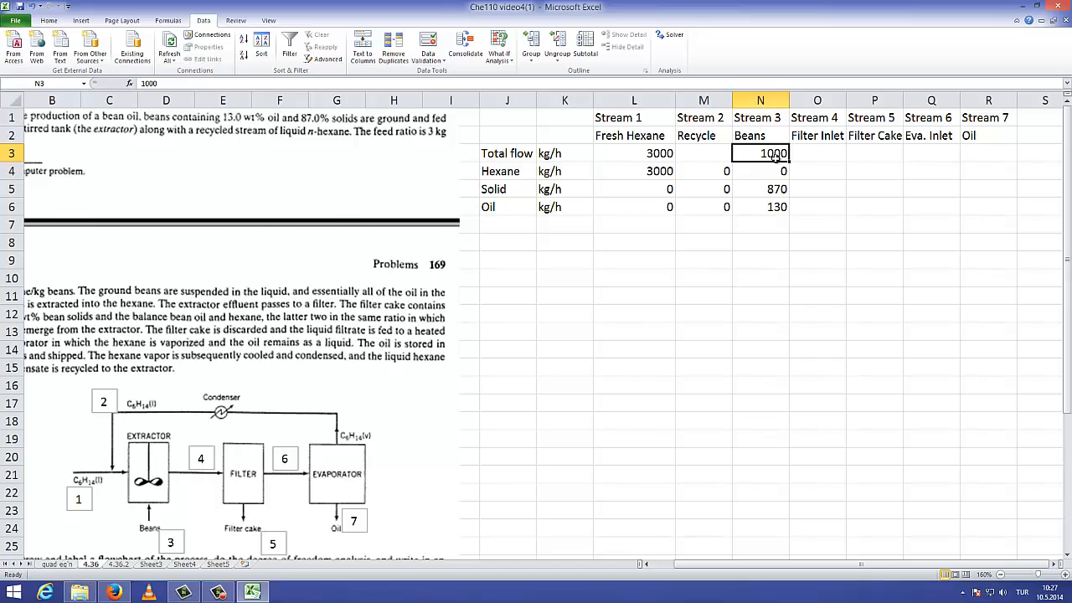
- Enter the Filter Inlet total flow in O3 as =L3+M3+N3 and fill the formula down through O6 for hexane, solid and oil
click(814, 159)
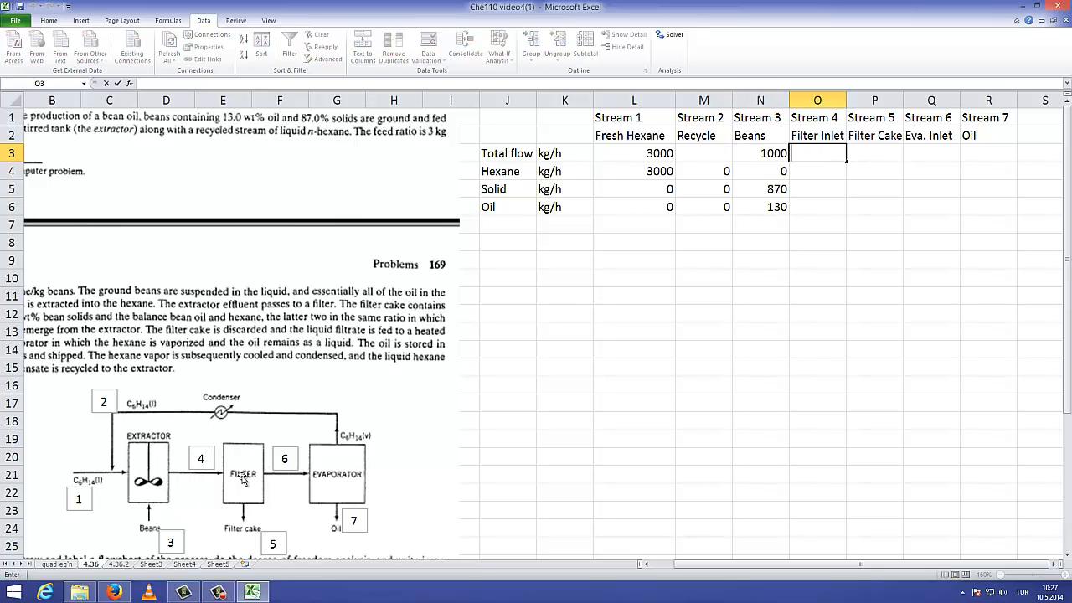
text(=+)
click(649, 154)
text(+)
click(691, 154)
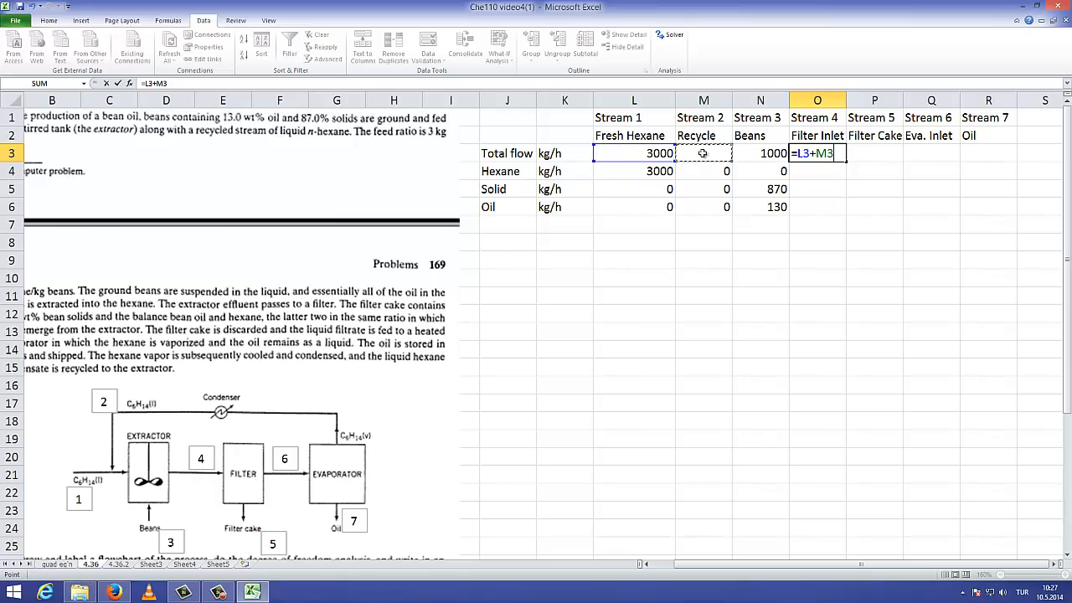
text(+)
click(761, 159)
key(Return)
click(833, 157)
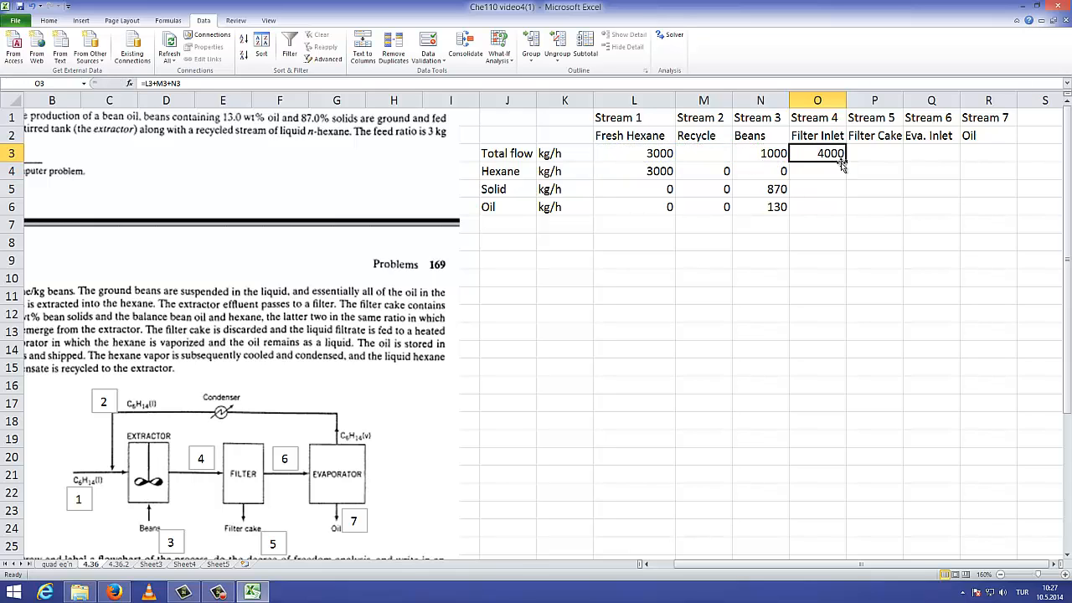
drag(845, 162, 842, 211)
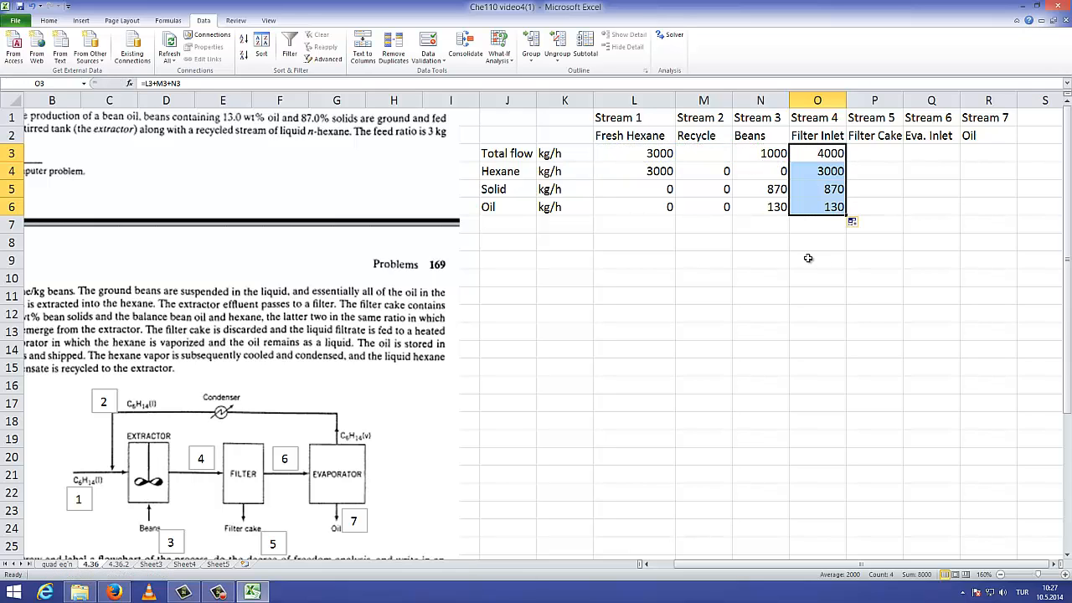
click(844, 156)
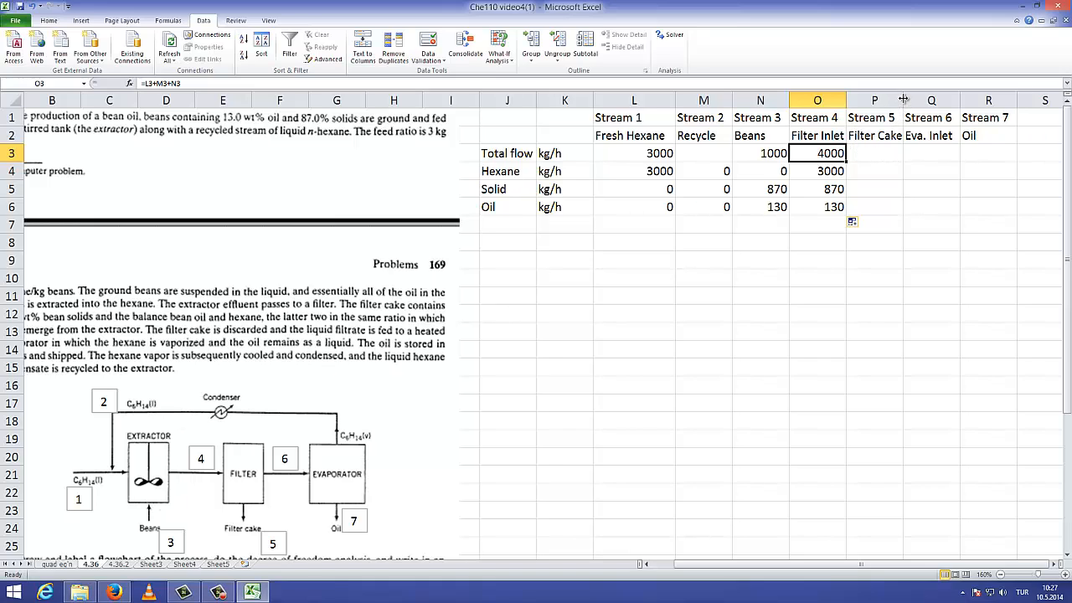
- Widen column P to fit the Filter Cake heading and set the stream's solid flow in P5 to 870 kg/h
drag(903, 108, 912, 109)
click(883, 157)
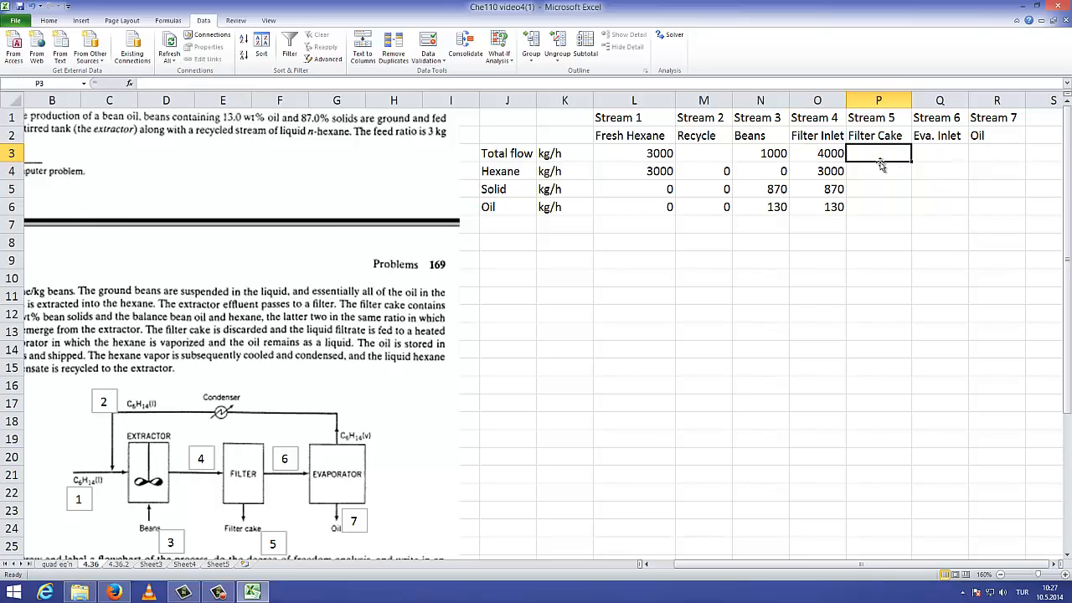
click(878, 192)
text(870)
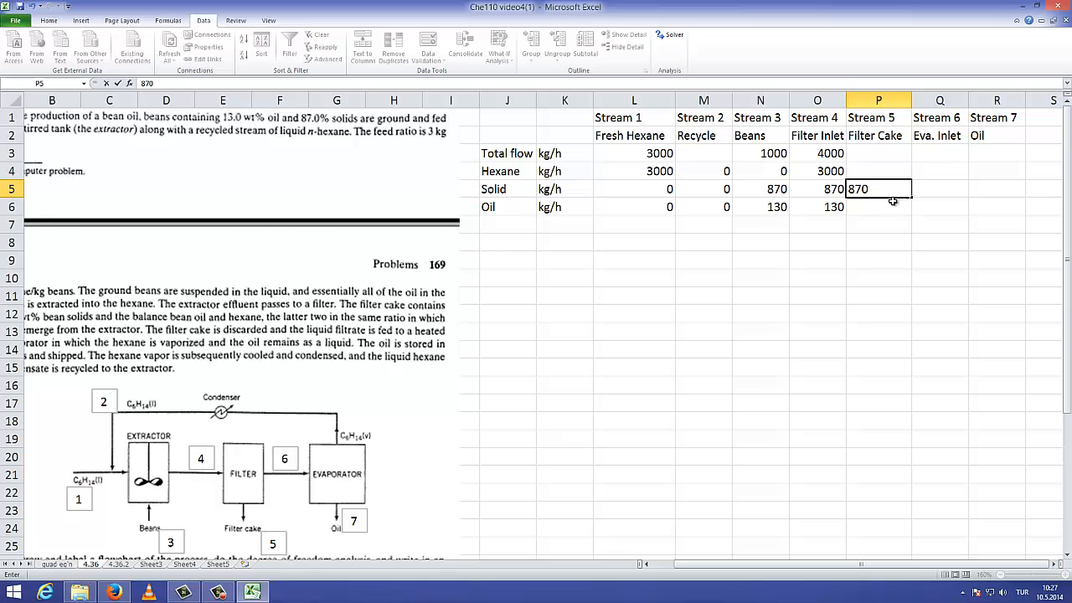
key(Return)
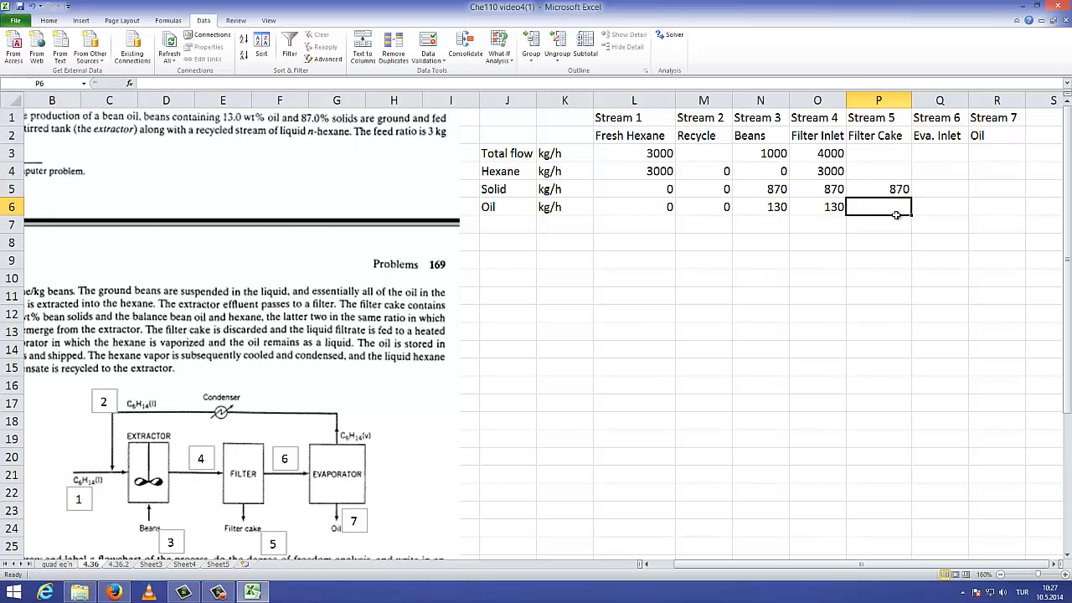
click(909, 193)
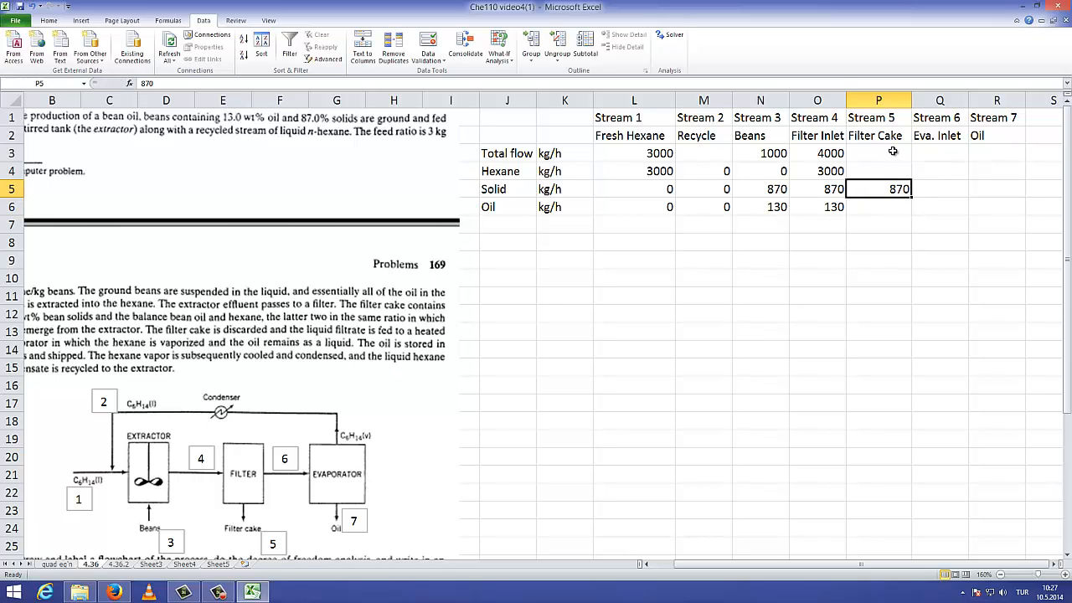
- Enter the Filter Cake total flow in P3 as =P5/0.75, based on 75 wt% bean solids
double_click(894, 151)
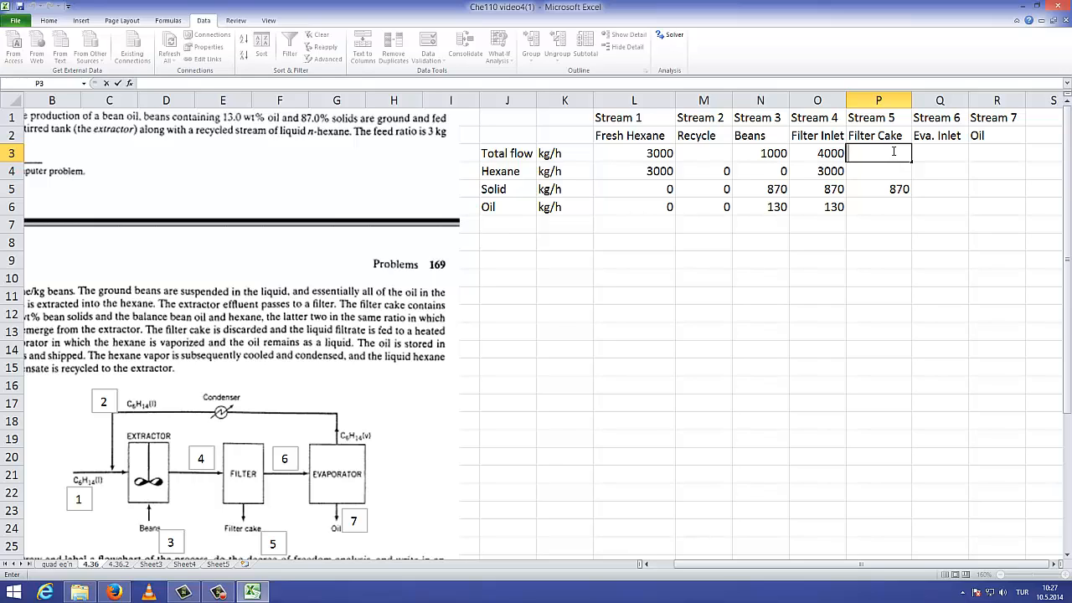
text(=)
click(887, 192)
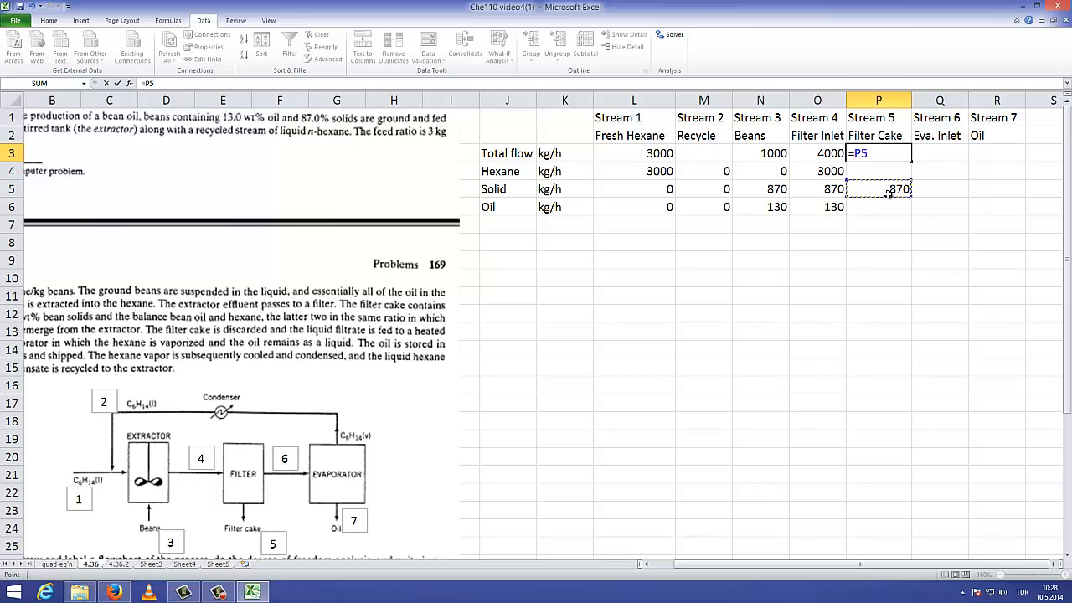
text(/0.75)
key(Return)
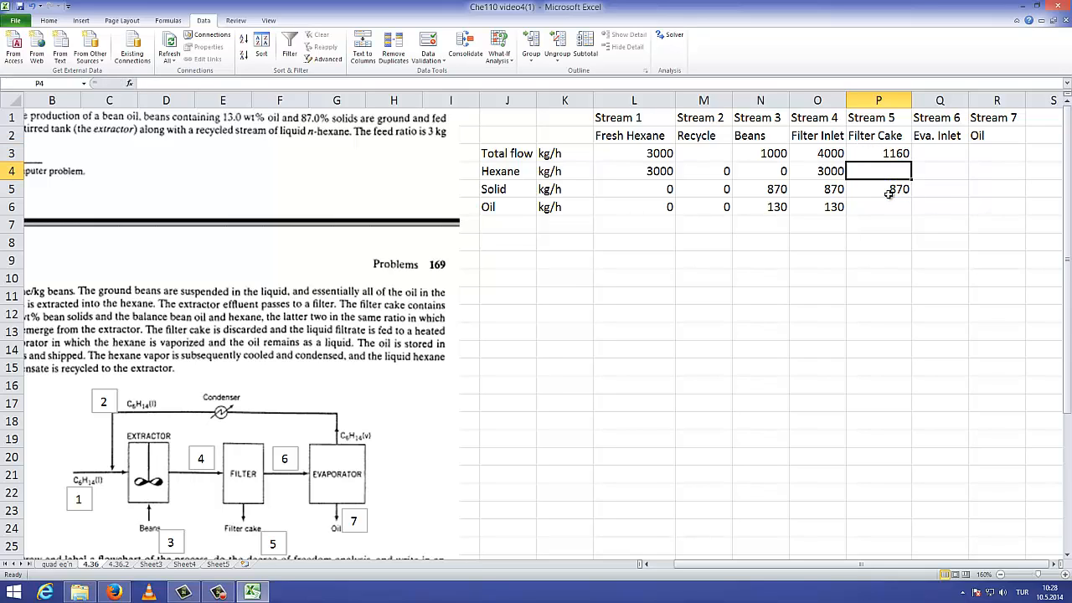
click(892, 160)
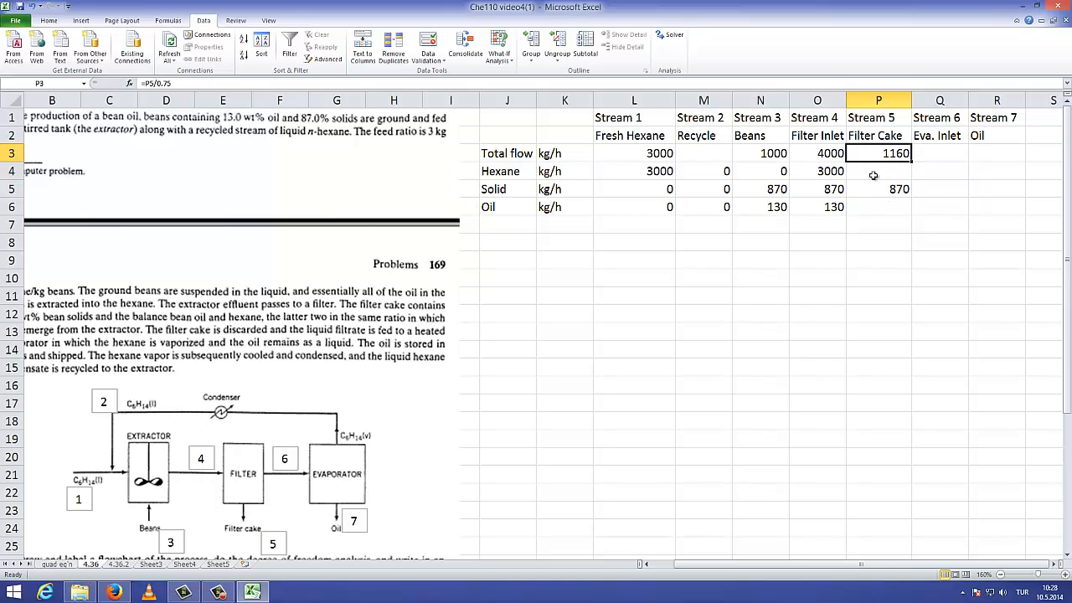
- Enter the Filter Cake hexane flow in P4 as =P3*(O4/(O4+O6))*(1-0.75), using the extractor's hexane-to-oil ratio
click(873, 174)
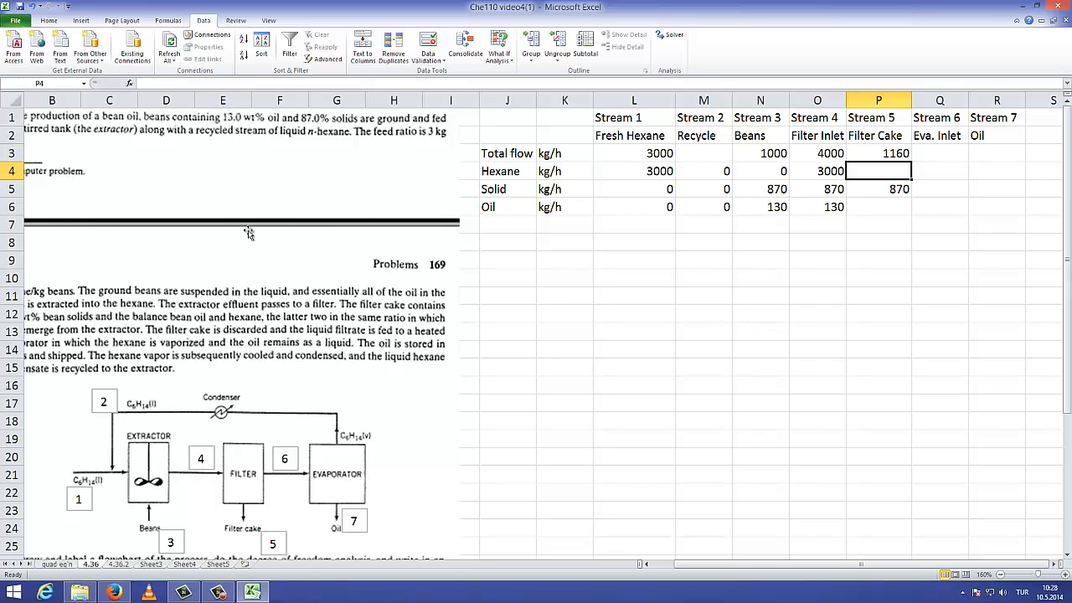
drag(734, 563, 683, 563)
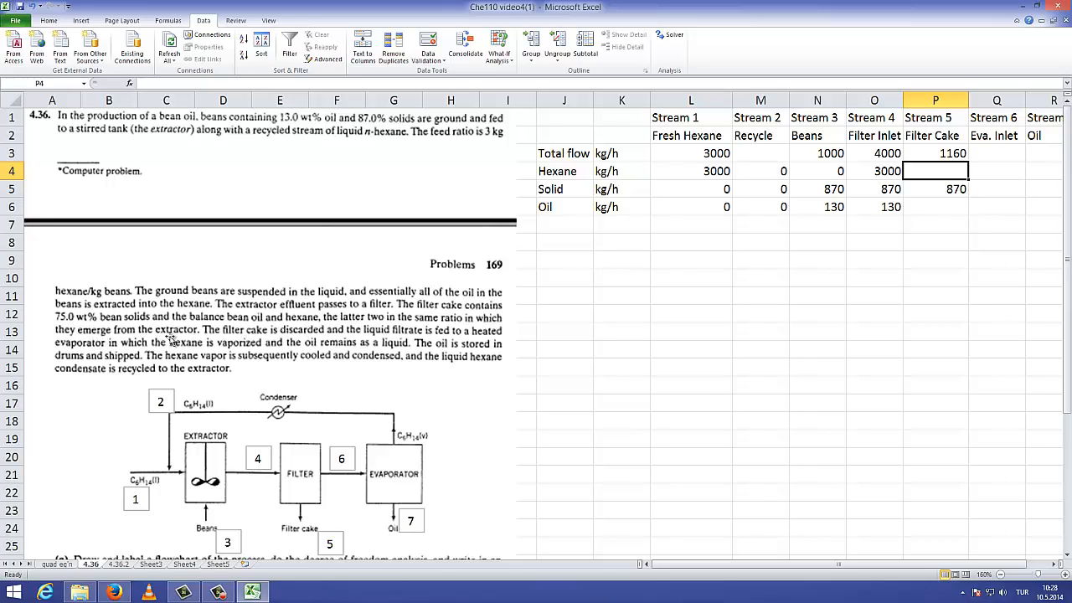
drag(829, 566, 835, 570)
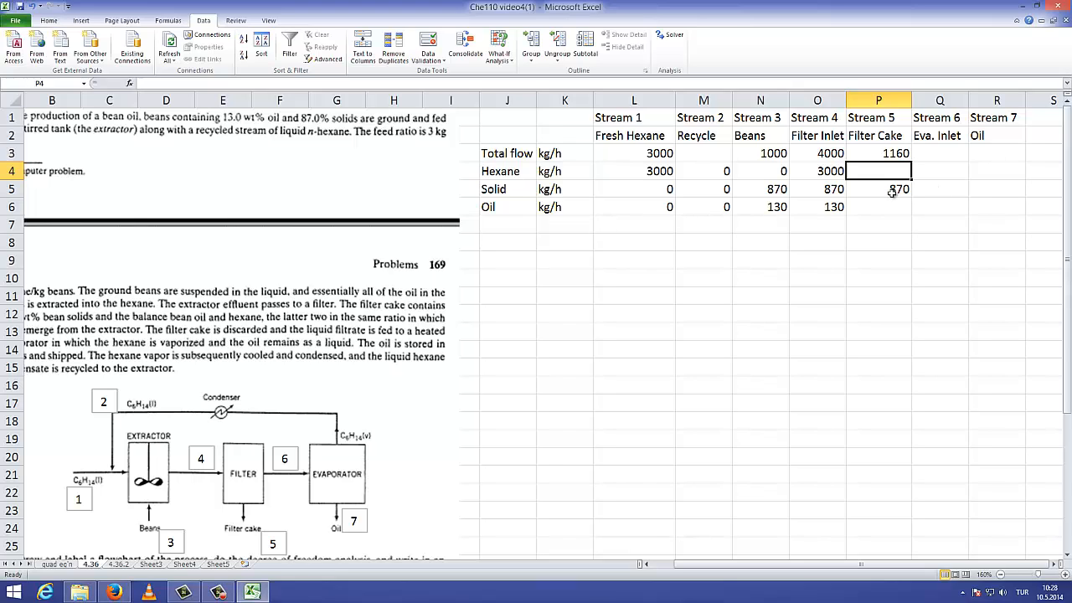
click(841, 171)
ctrl+click(836, 209)
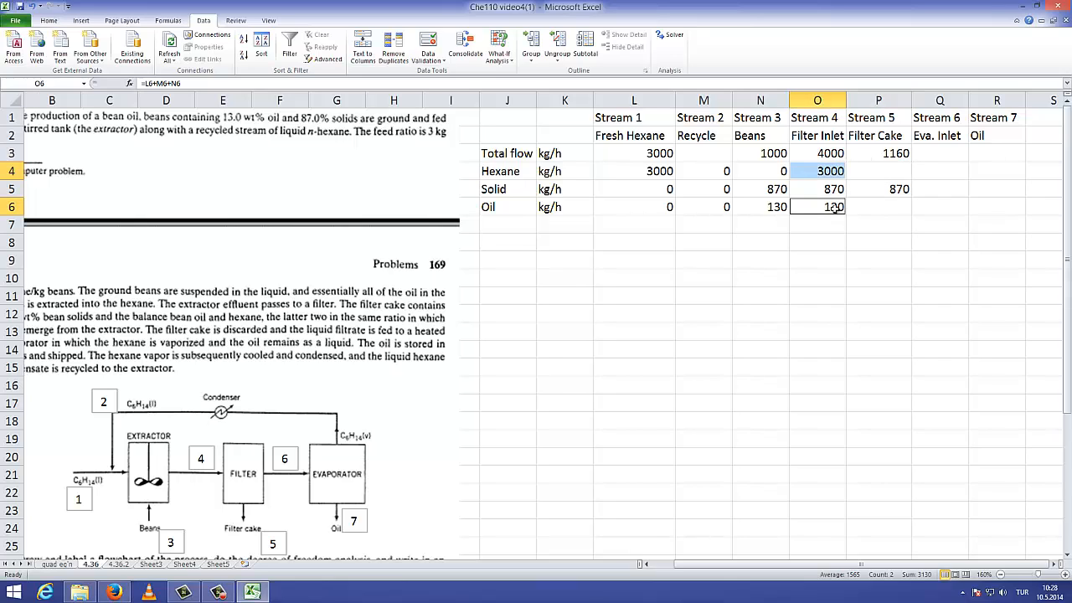
click(877, 176)
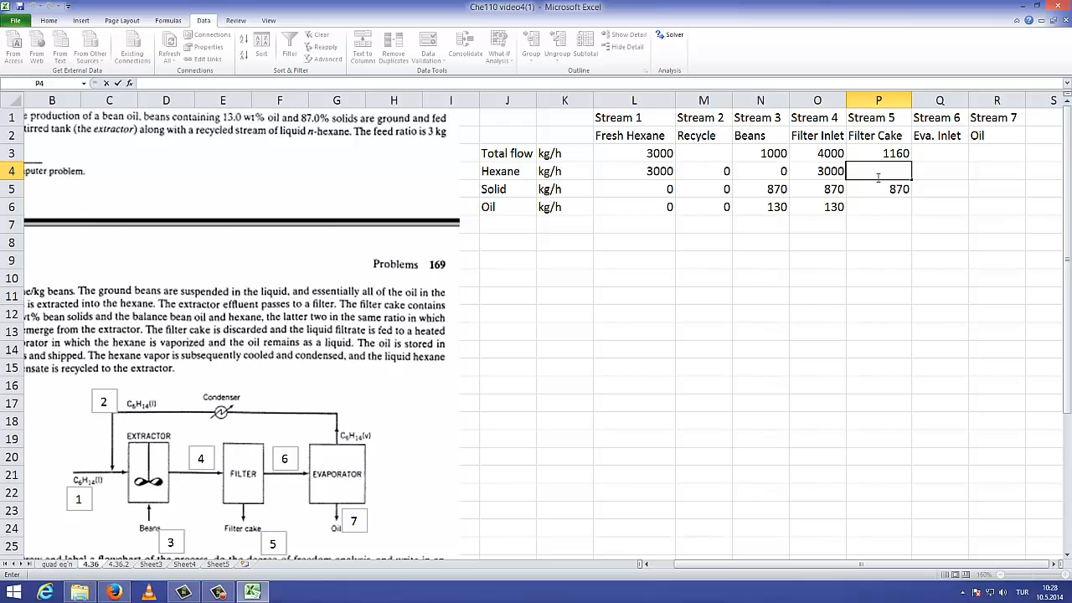
text(=)
click(886, 153)
text(*)
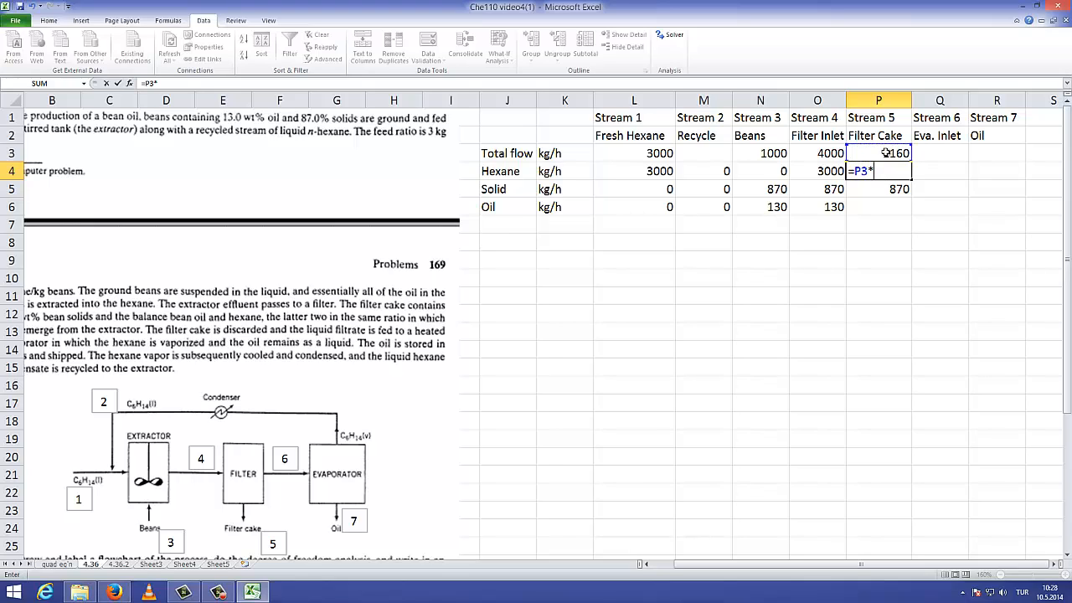
text(()
click(832, 171)
text(/)
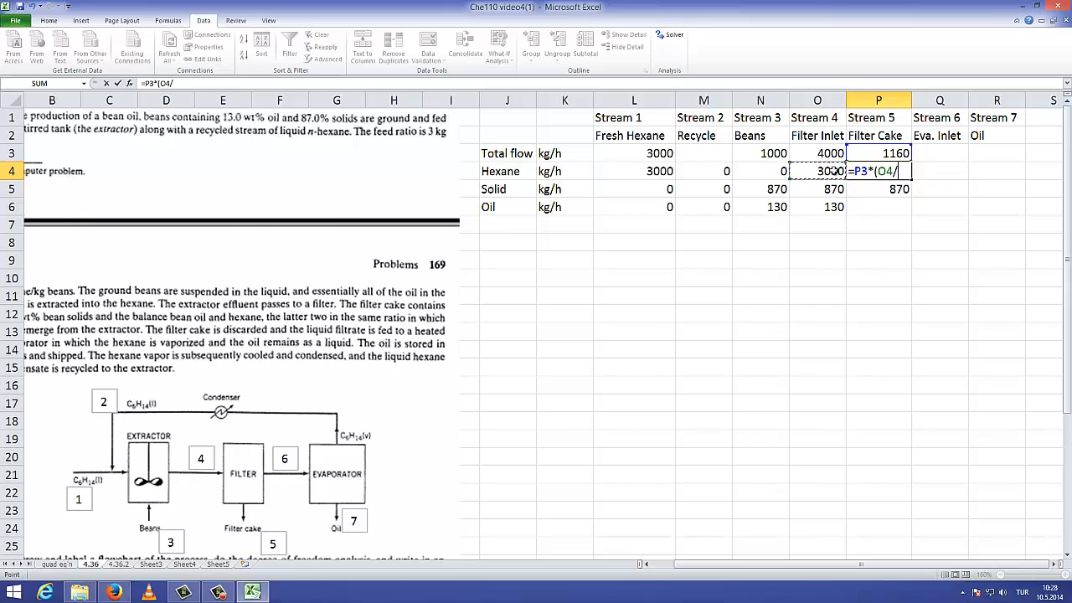
click(832, 171)
text(+)
click(823, 208)
text())
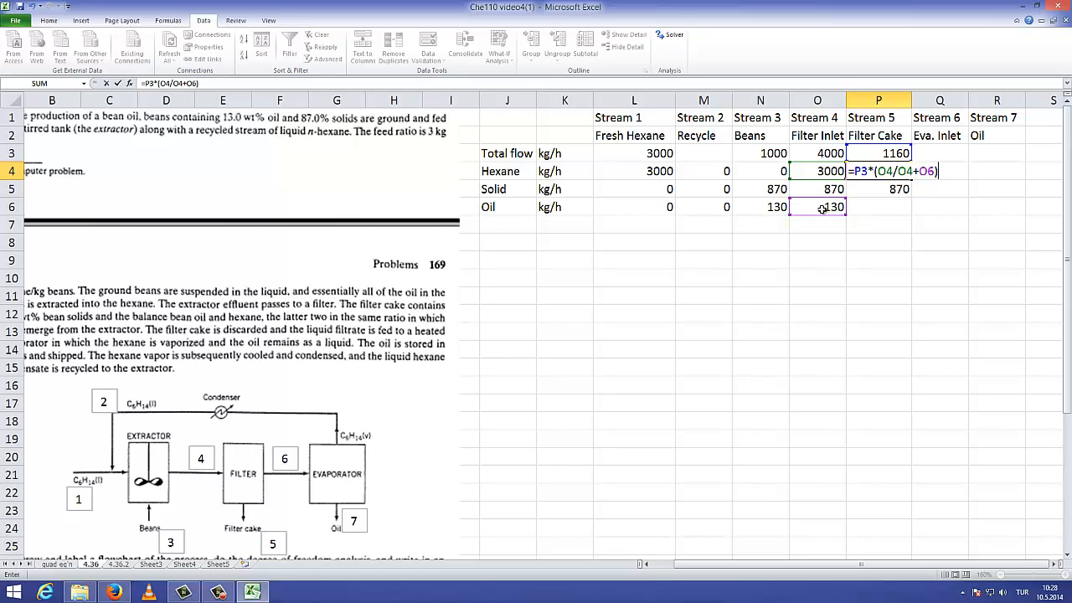
text()*(1-0.75))
click(898, 172)
text(()
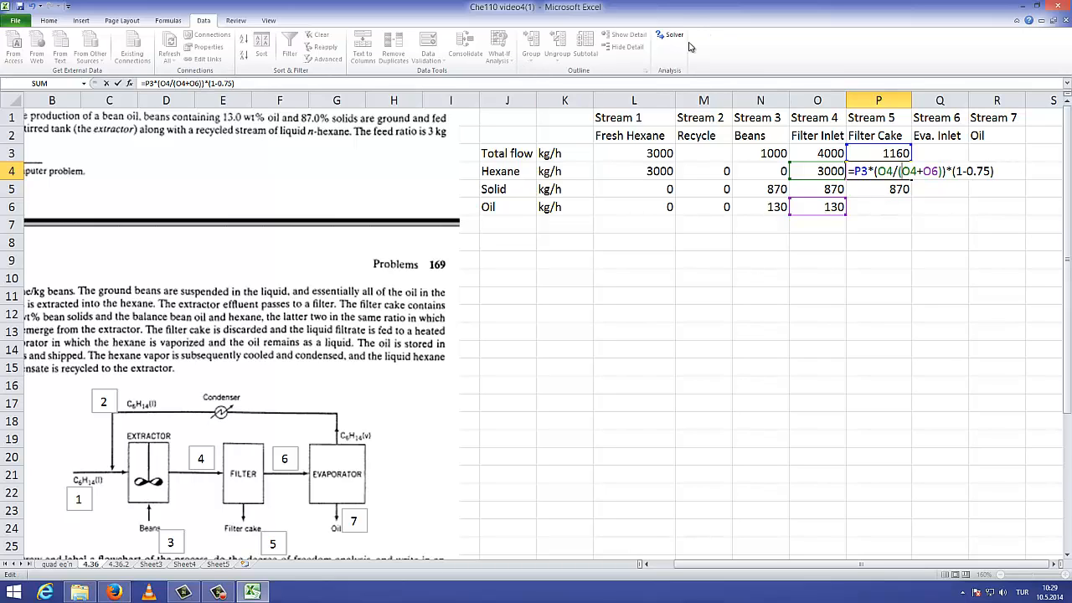
key(Return)
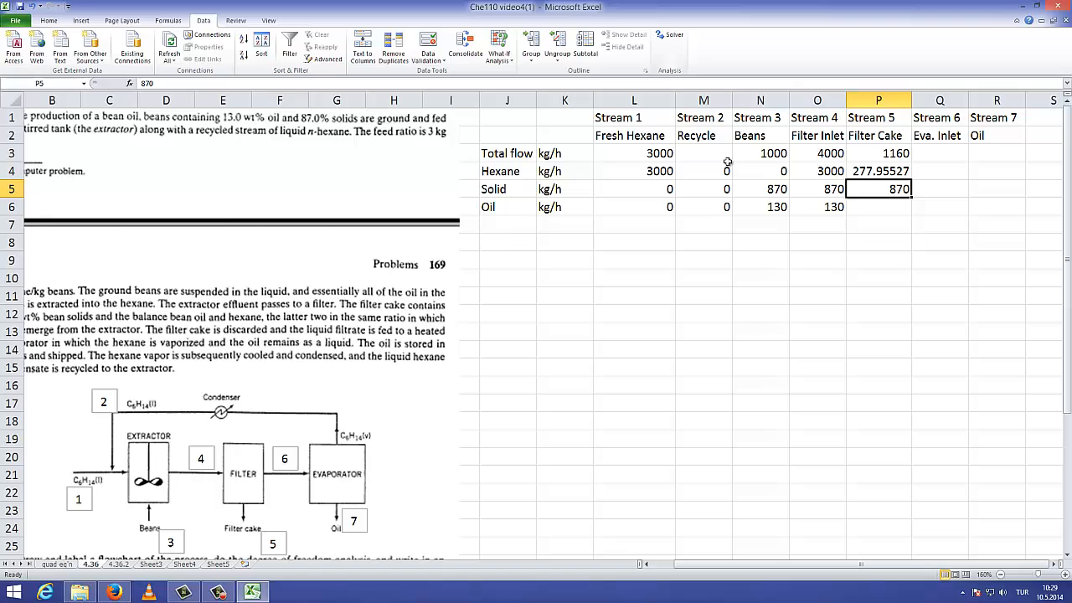
- Enter the Filter Cake oil flow in P6 as =P3*(O6/(O6+O4))*(1-0.75) and check its cell references
click(883, 174)
double_click(871, 212)
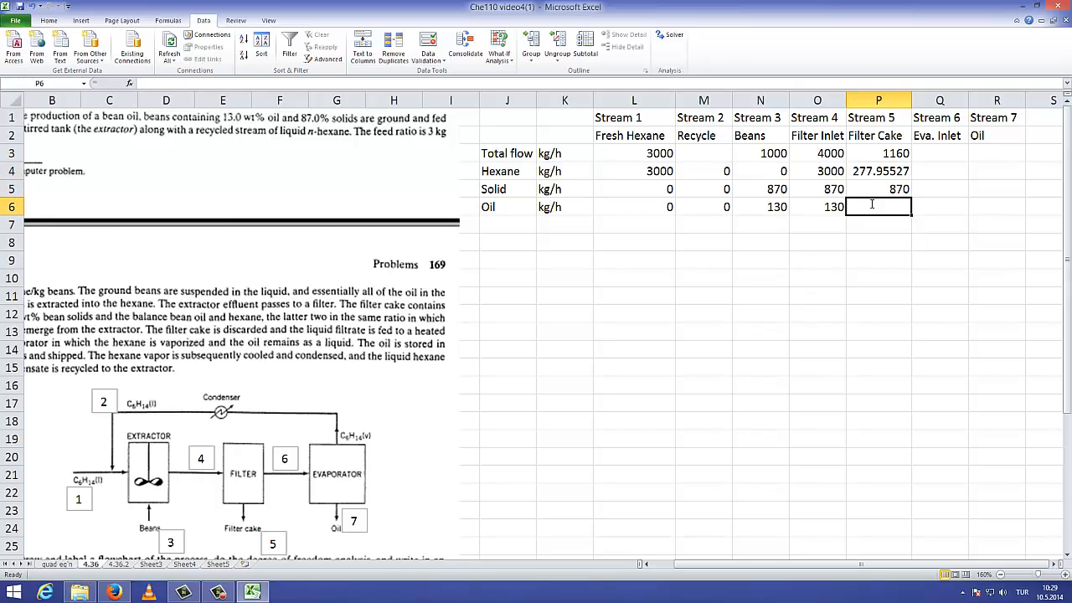
key(Return)
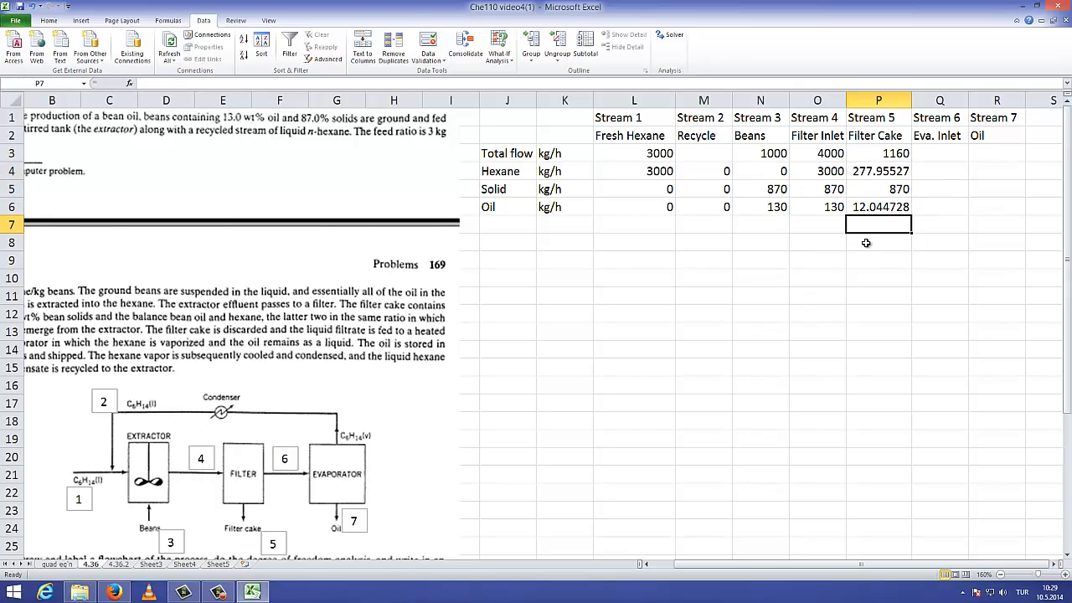
click(873, 203)
double_click(886, 209)
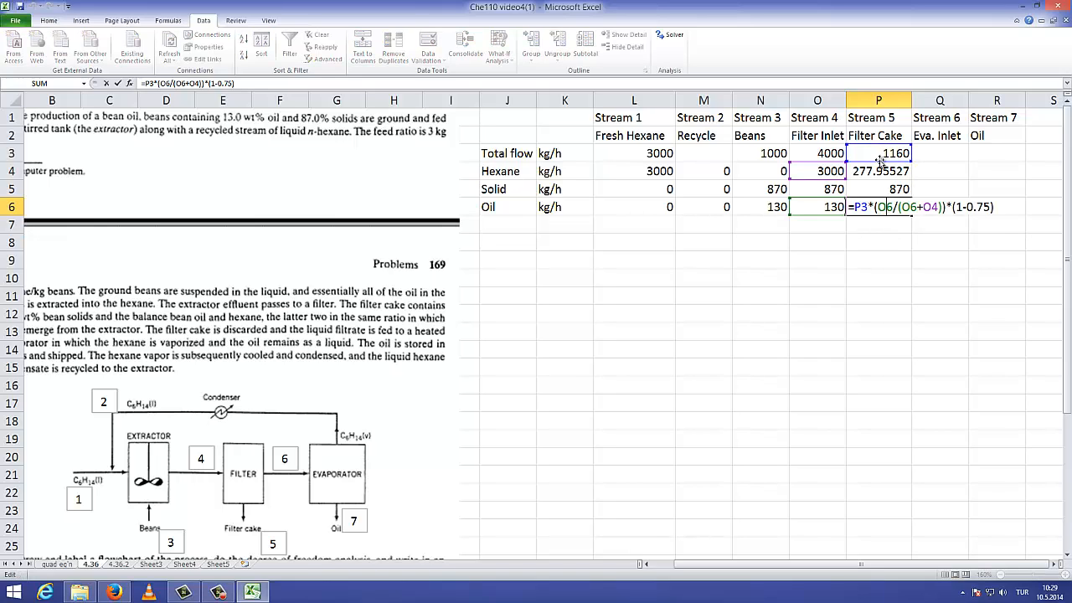
double_click(885, 207)
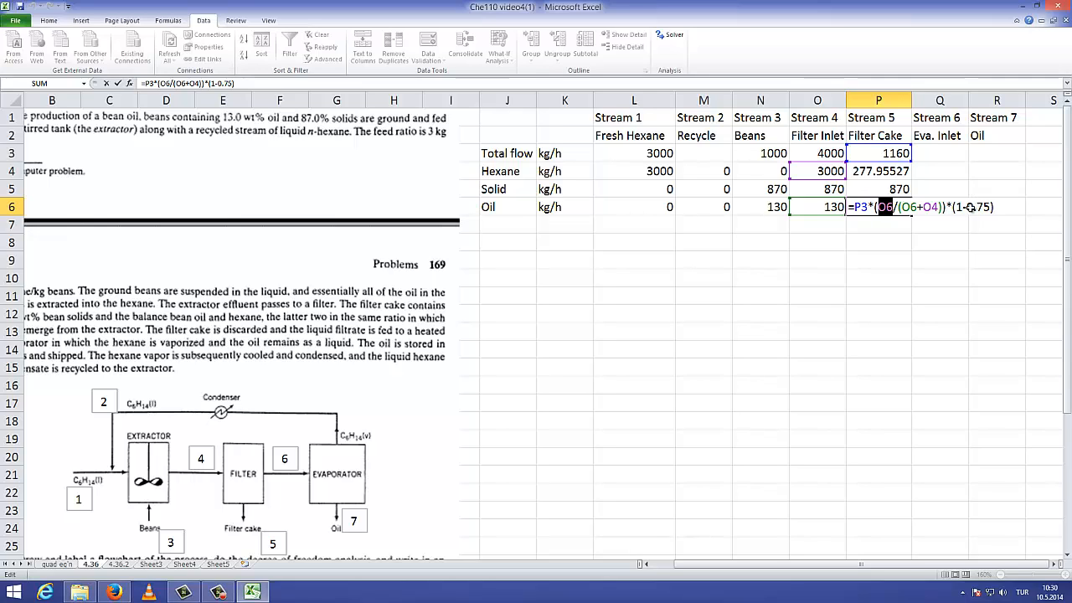
key(ctrl+Return)
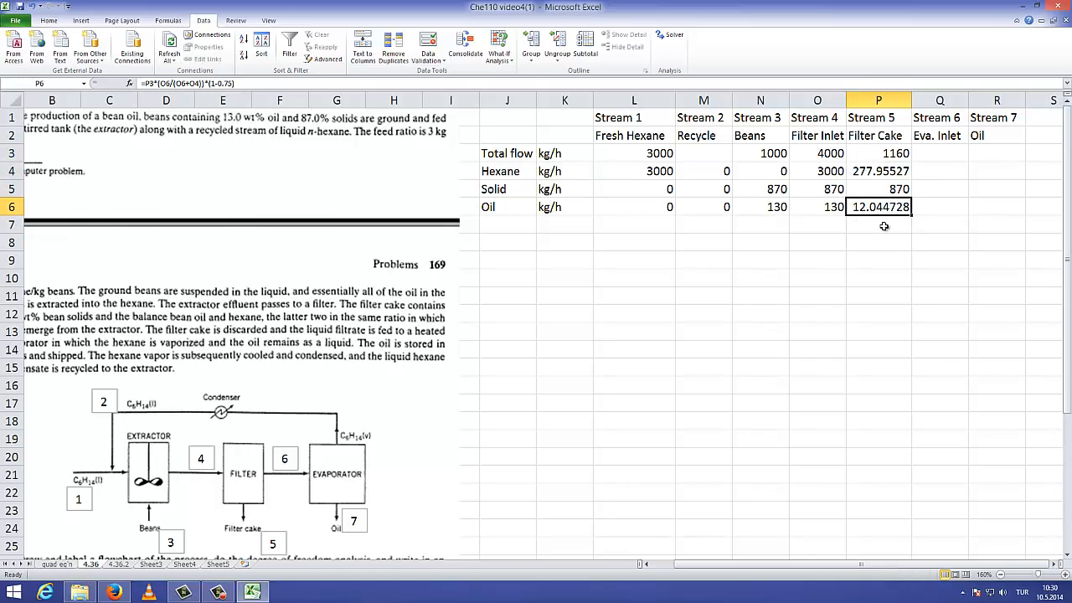
double_click(939, 152)
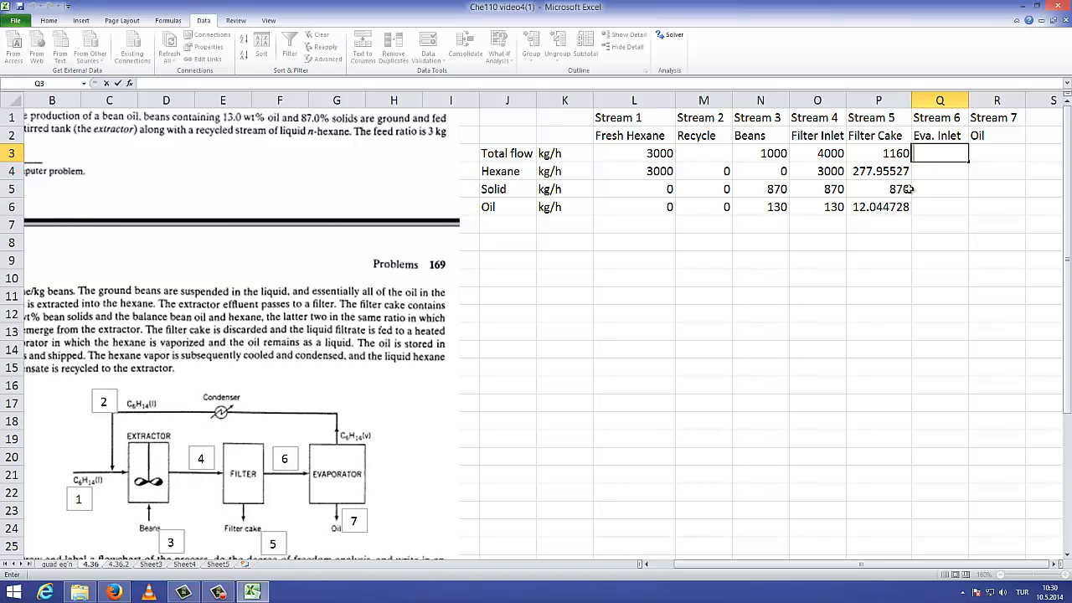
drag(772, 564, 748, 564)
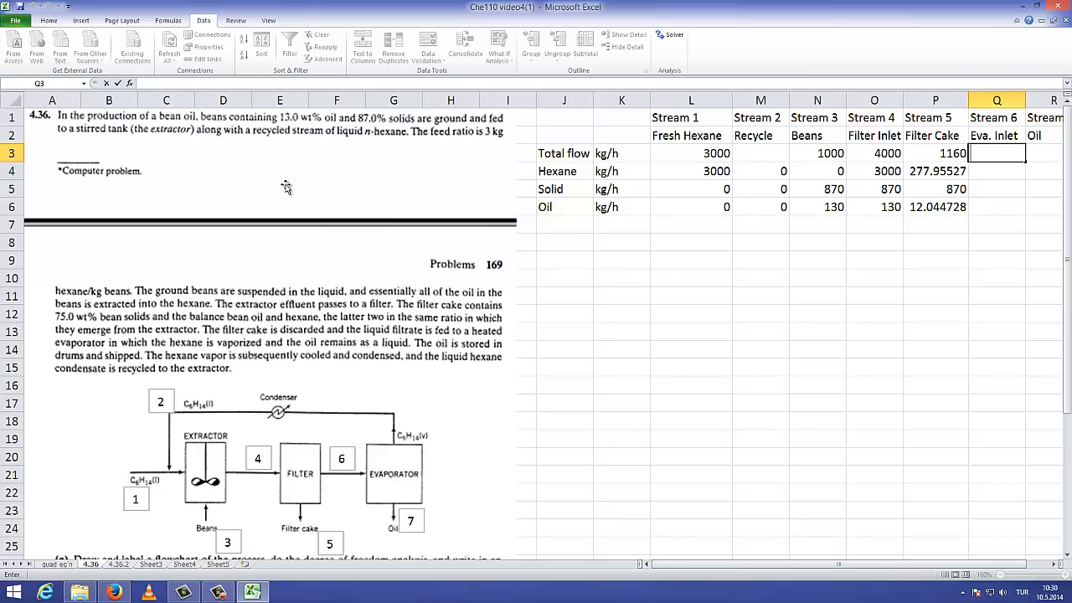
drag(835, 567, 861, 567)
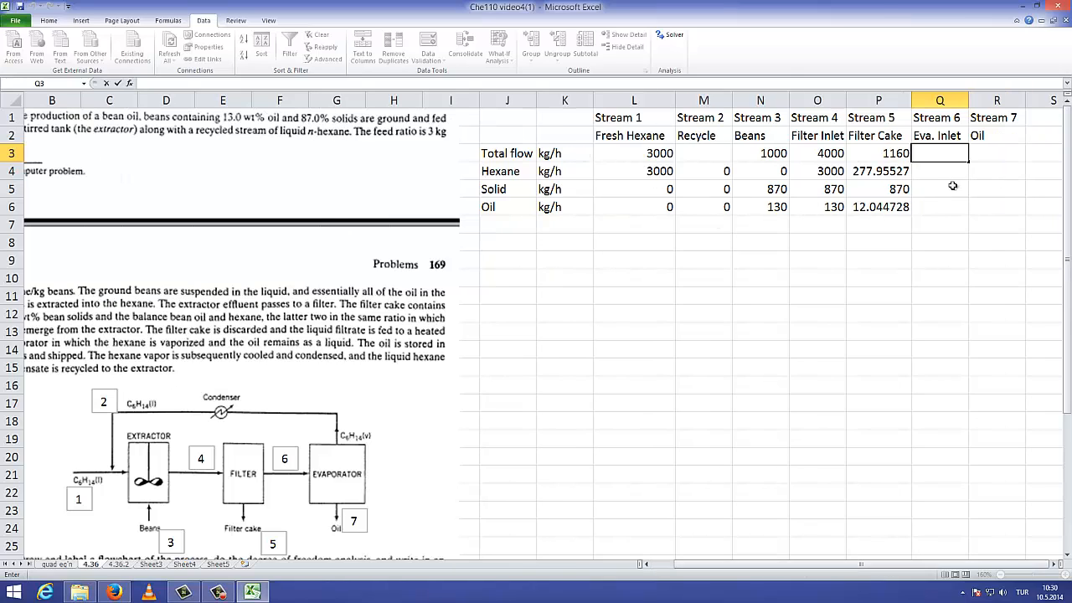
click(707, 157)
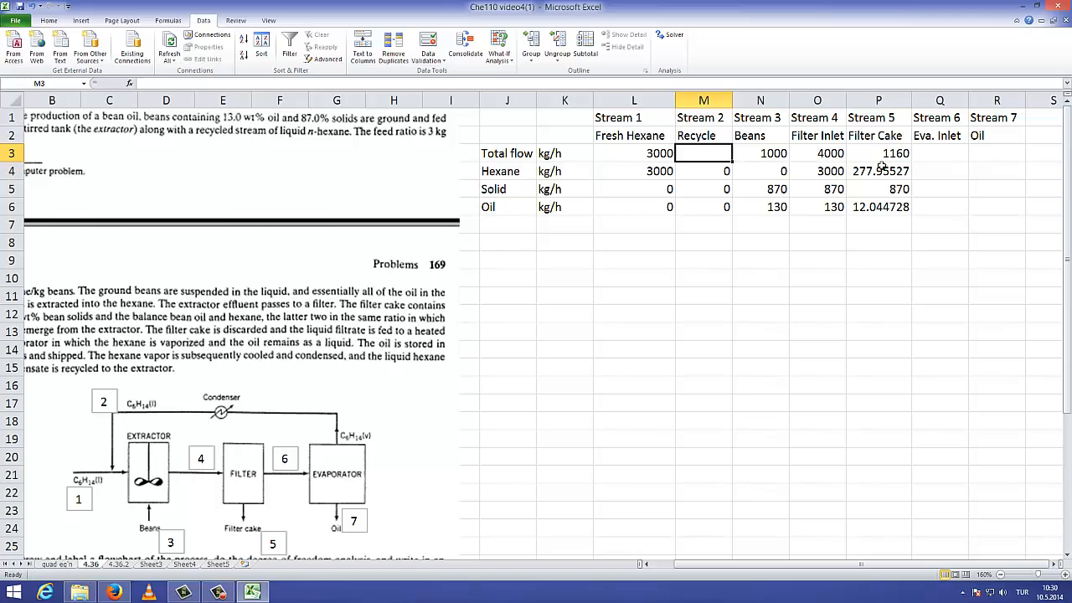
- Enter the Eva. Inlet total flow in Q3 as =O3-P3 and copy the formula down to the hexane flow in Q4
click(926, 159)
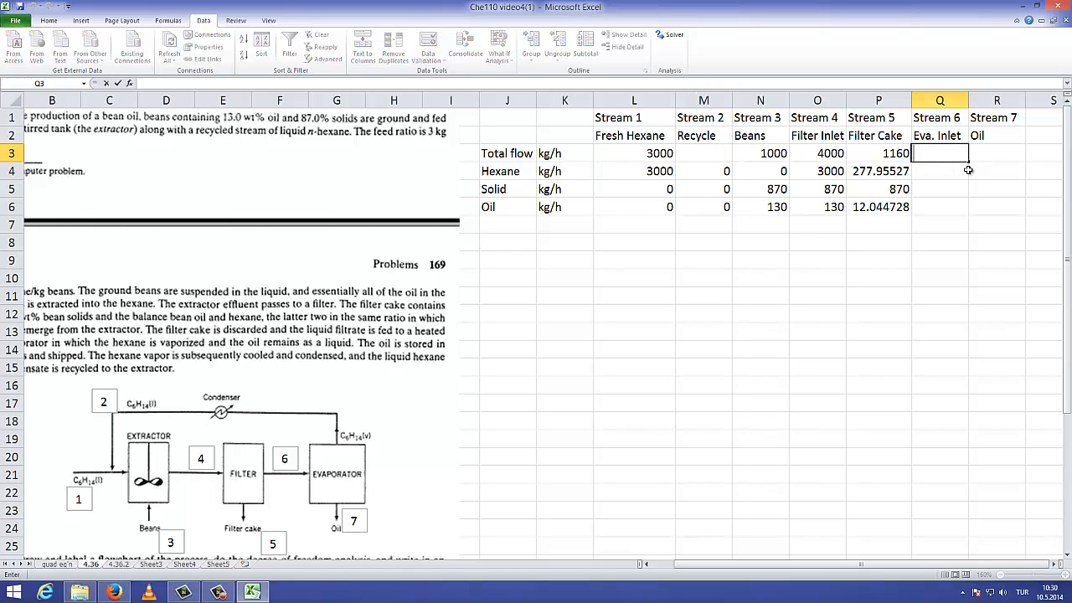
text(=)
click(839, 153)
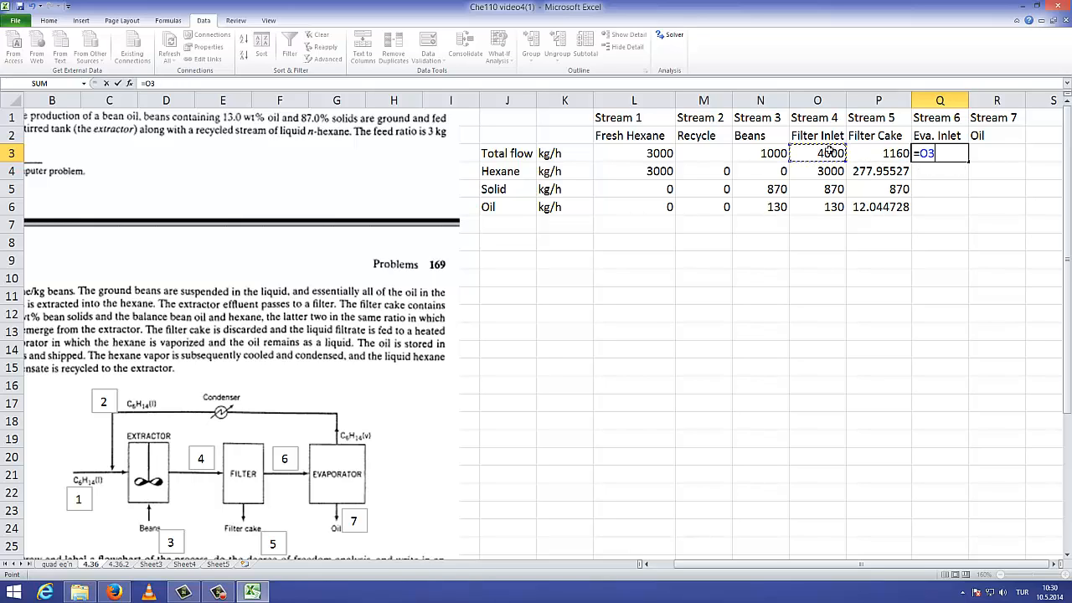
text(-)
click(870, 153)
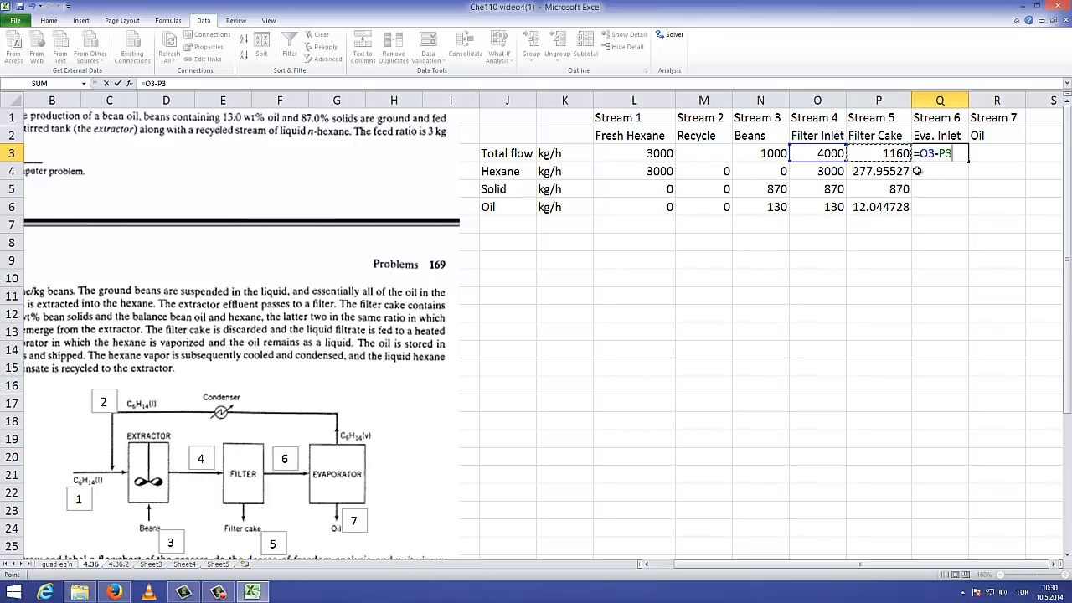
key(Return)
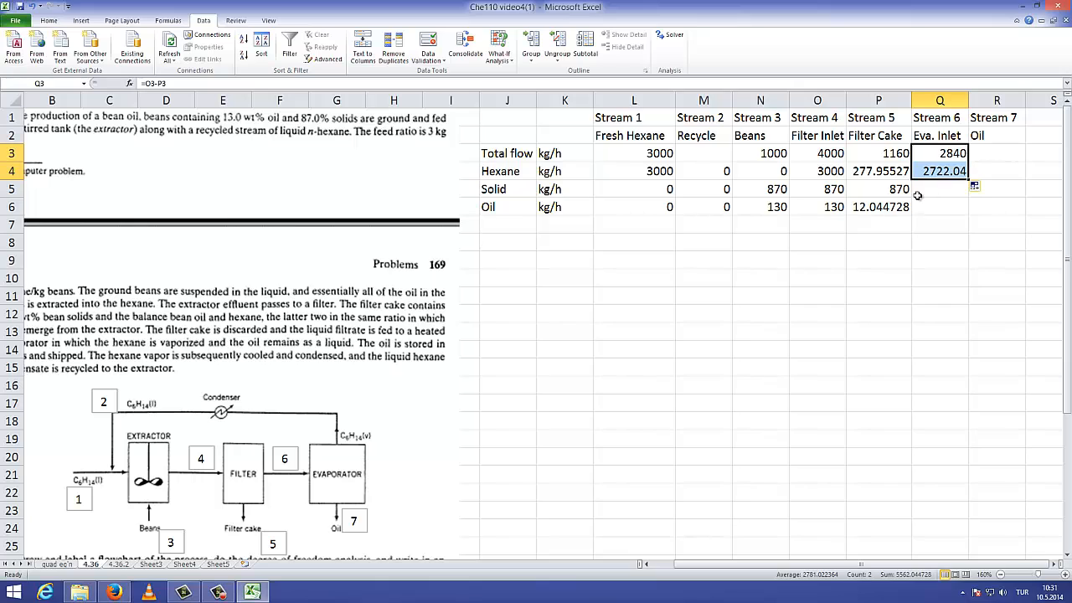
- Check the Eva. Inlet hexane flow in Q4 against O4 and P4, and note 2722.04 in Q16 for reference
click(942, 174)
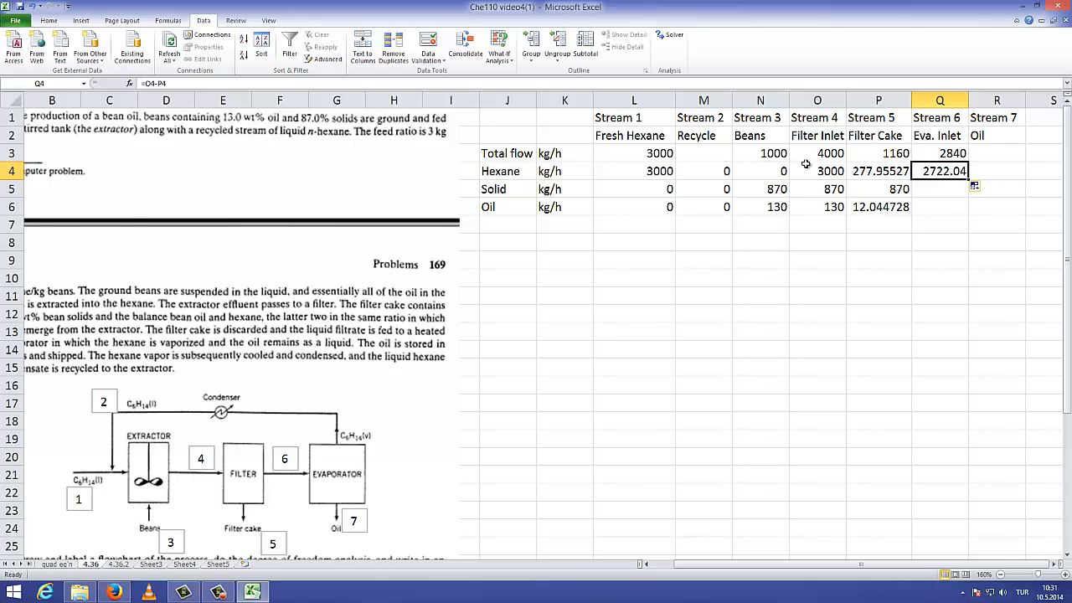
drag(832, 173, 891, 173)
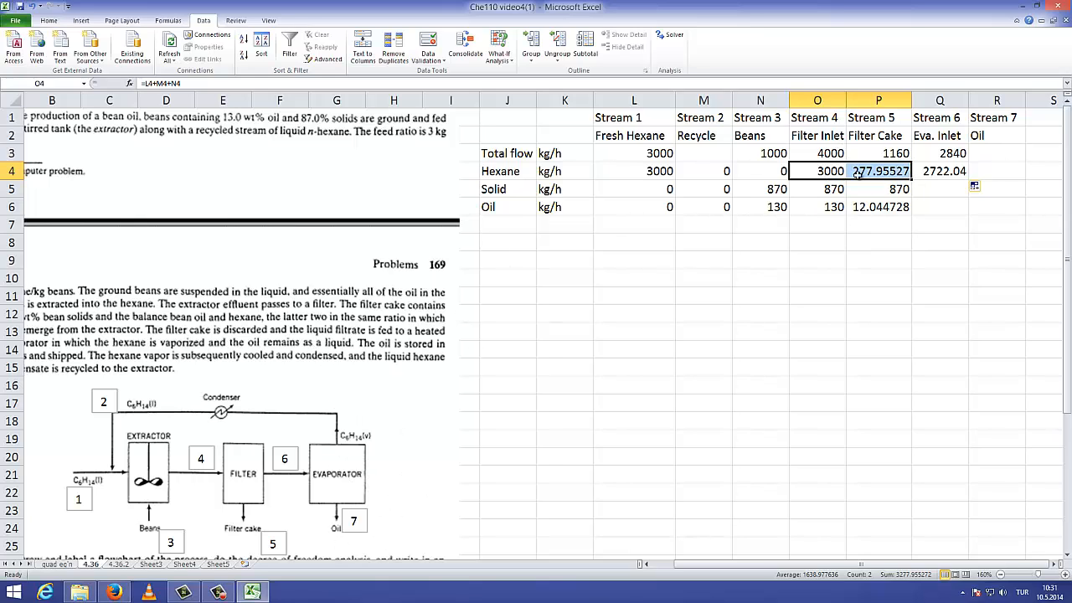
click(934, 171)
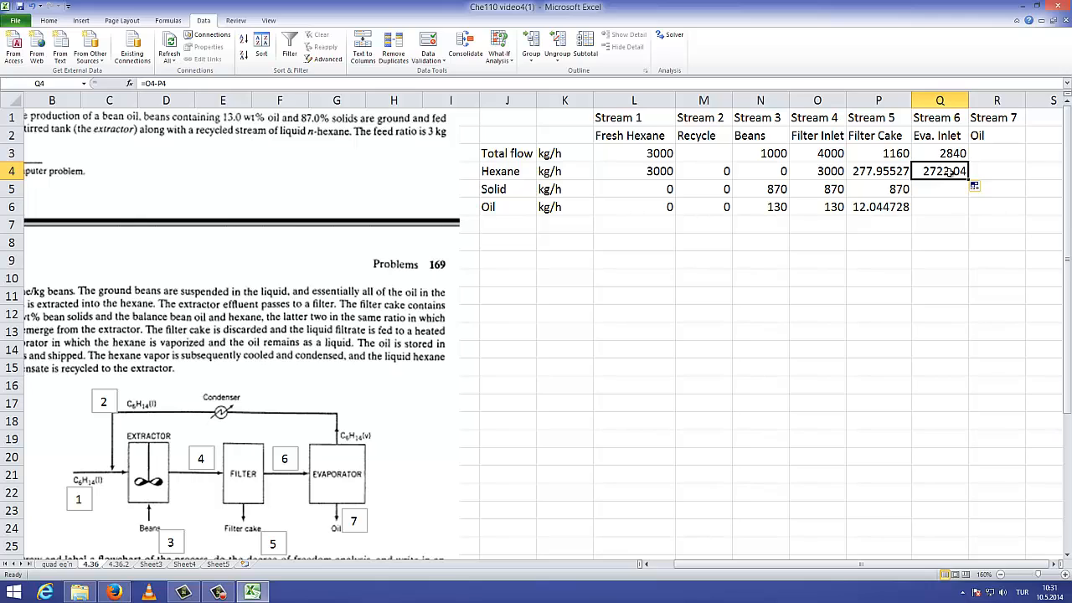
click(948, 386)
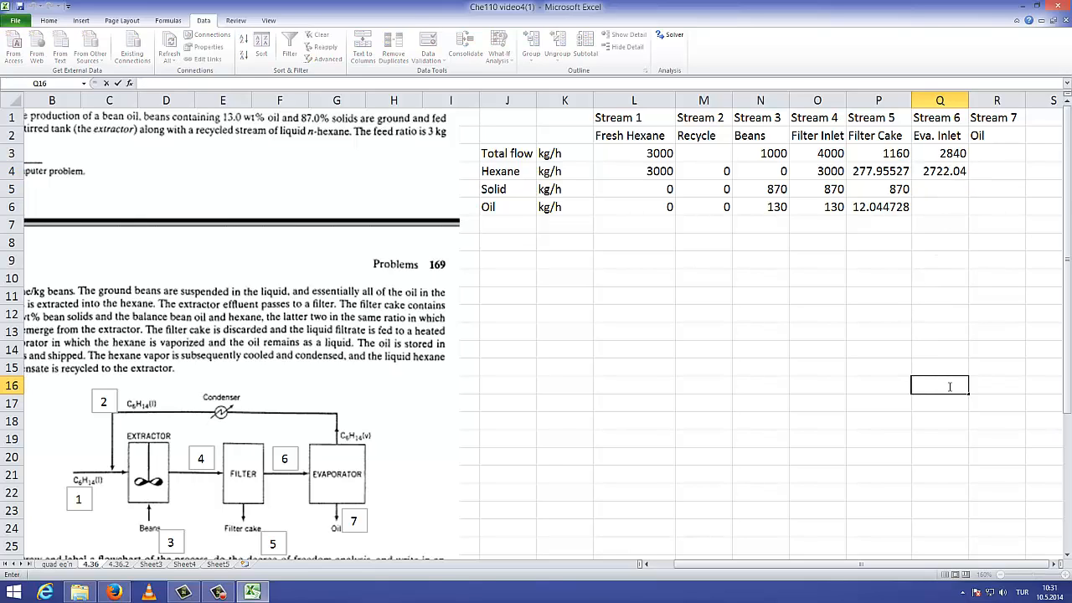
text(=2722.04)
key(Return)
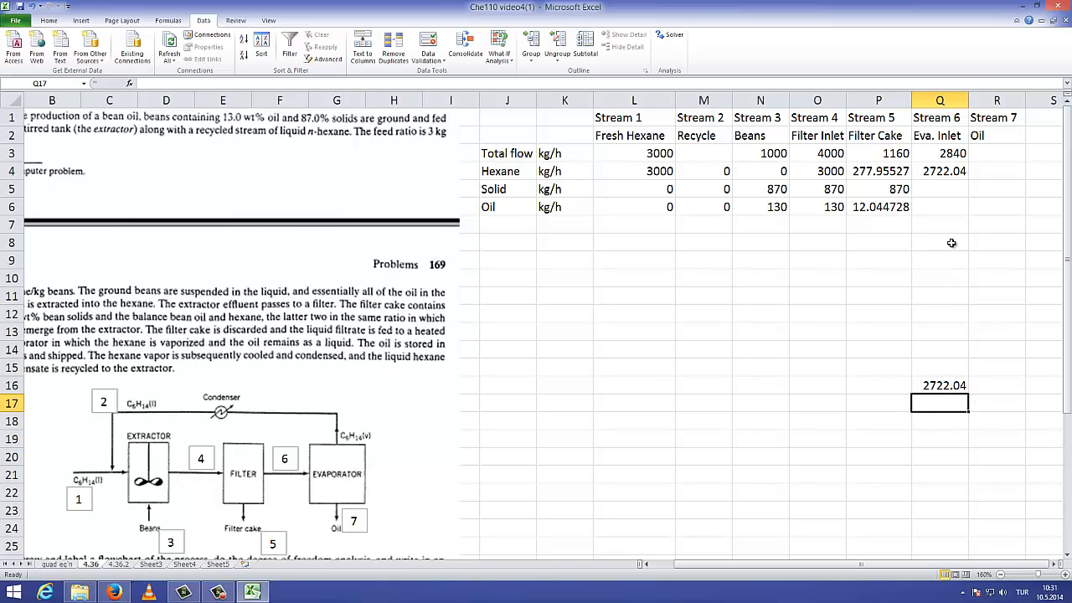
- Replace the Eva. Inlet hexane flow in Q4 with =M3, linking it to the Recycle total flow
click(942, 172)
key(BackSpace)
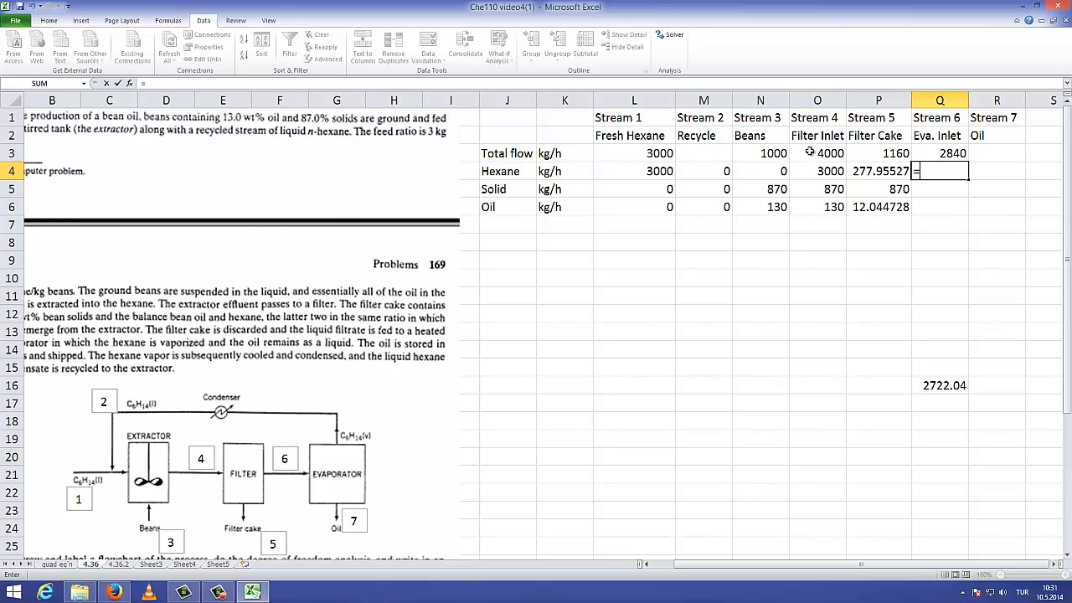
click(713, 156)
key(Return)
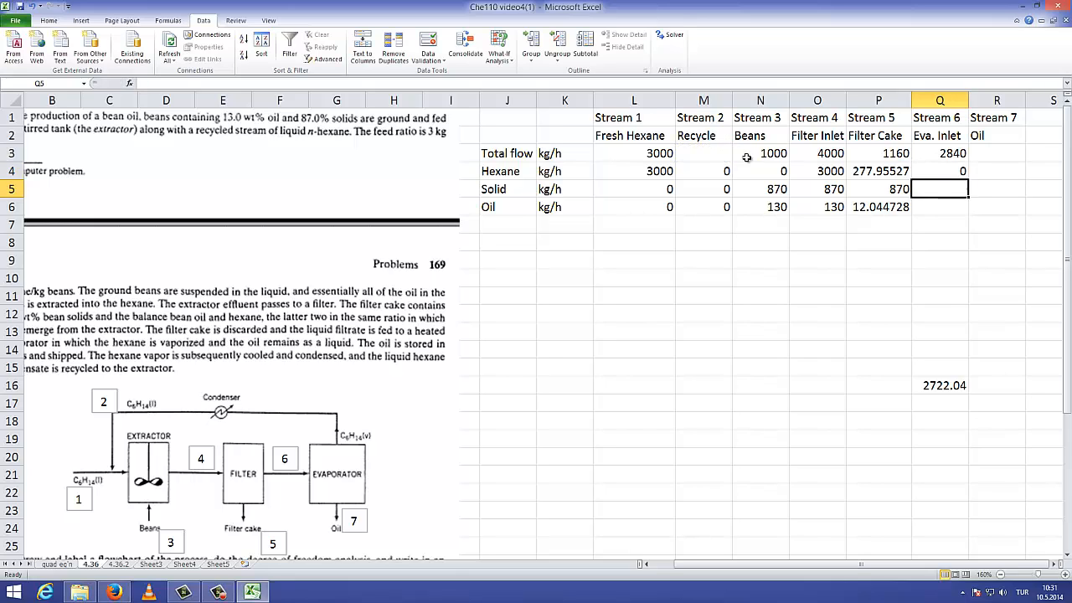
- Enter the Eva. Inlet oil flow in Q6 as =Q3-Q4, subtracting hexane from the total flow
click(938, 209)
text(=)
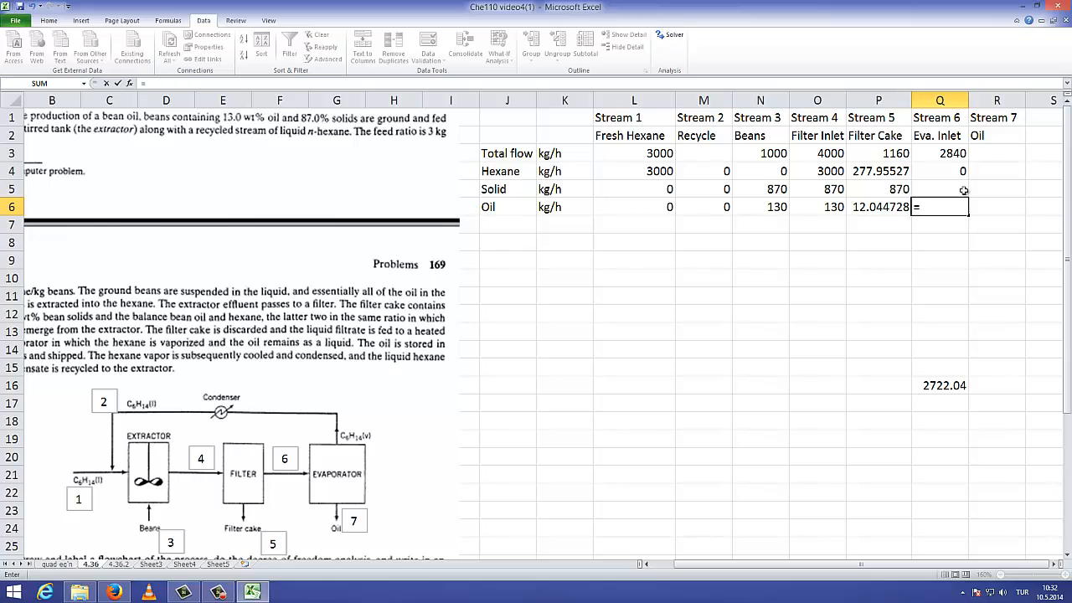
key(BackSpace)
text(=))
click(956, 151)
text(-)
click(960, 173)
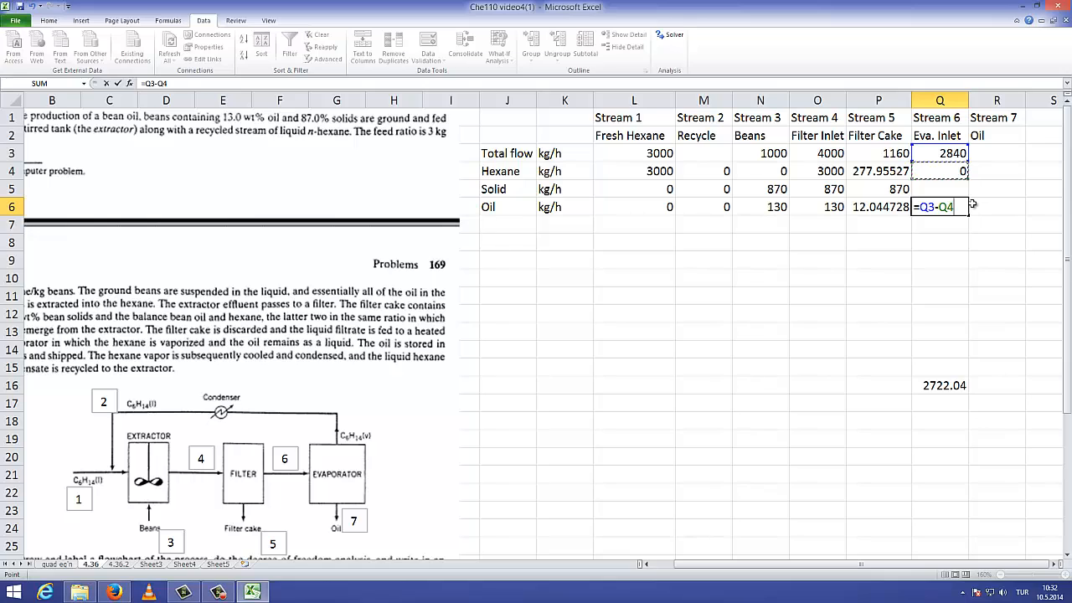
key(Return)
- Enter the Oil stream's total flow in R3 as =Q6 and check the formula
double_click(986, 152)
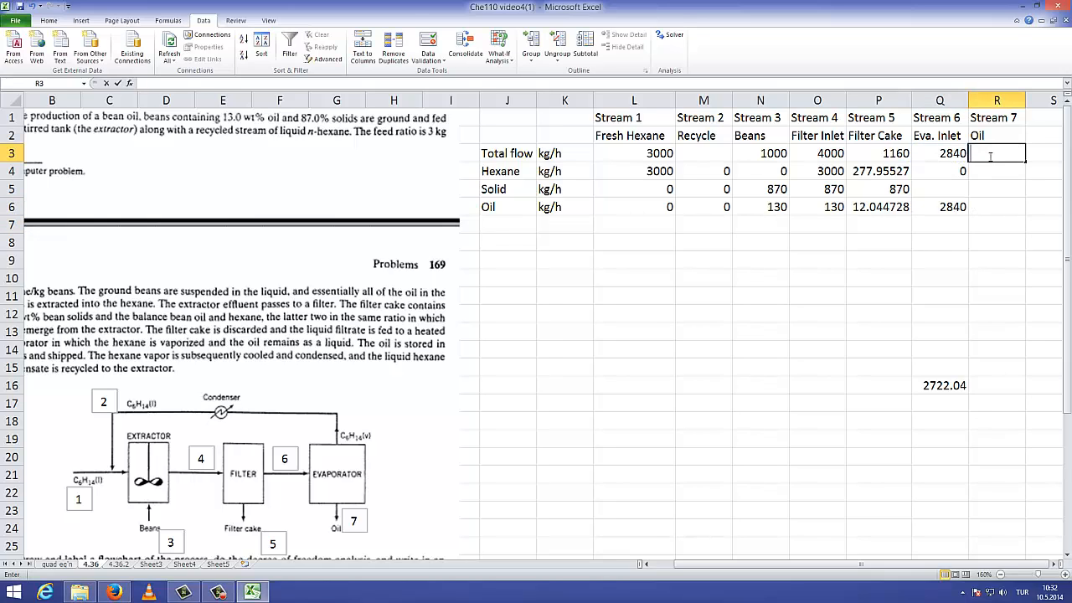
text(=)
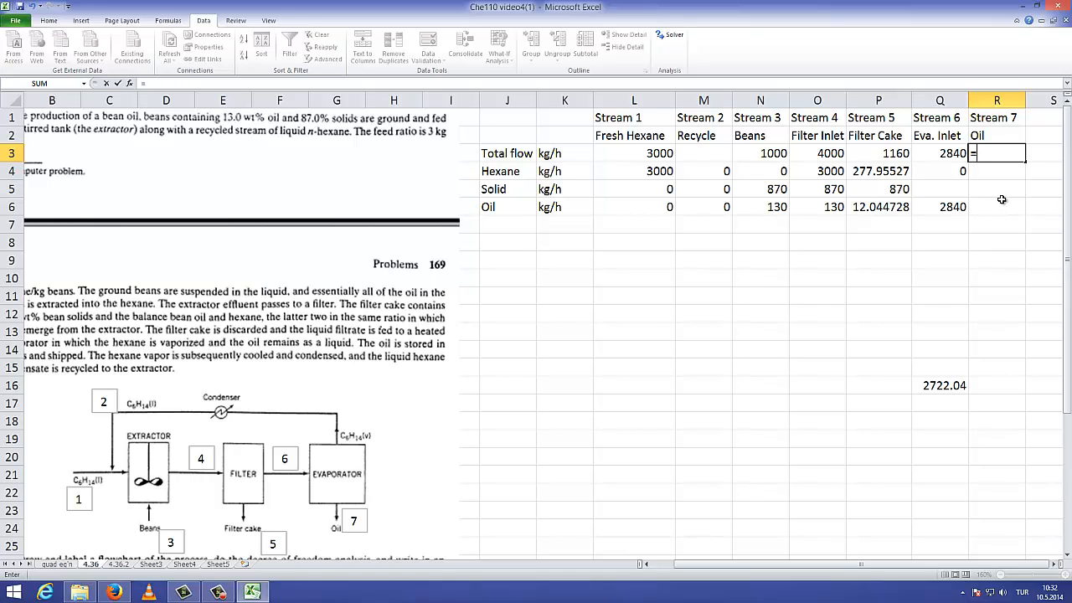
click(955, 208)
key(Return)
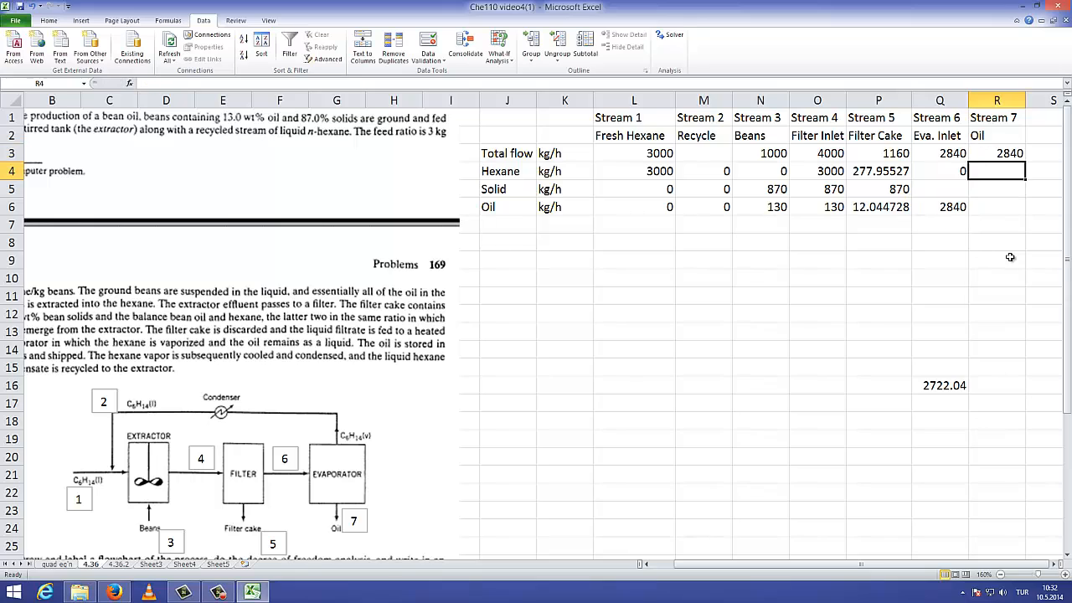
click(1011, 153)
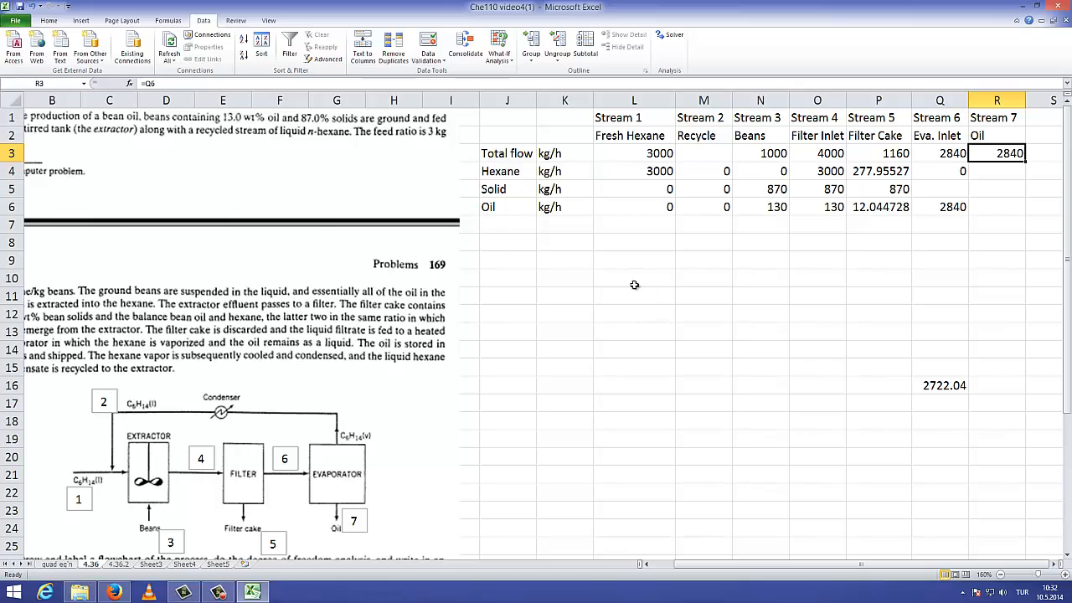
- Label the objective row with "objective func" in L11 and "total mass" in M11
double_click(594, 301)
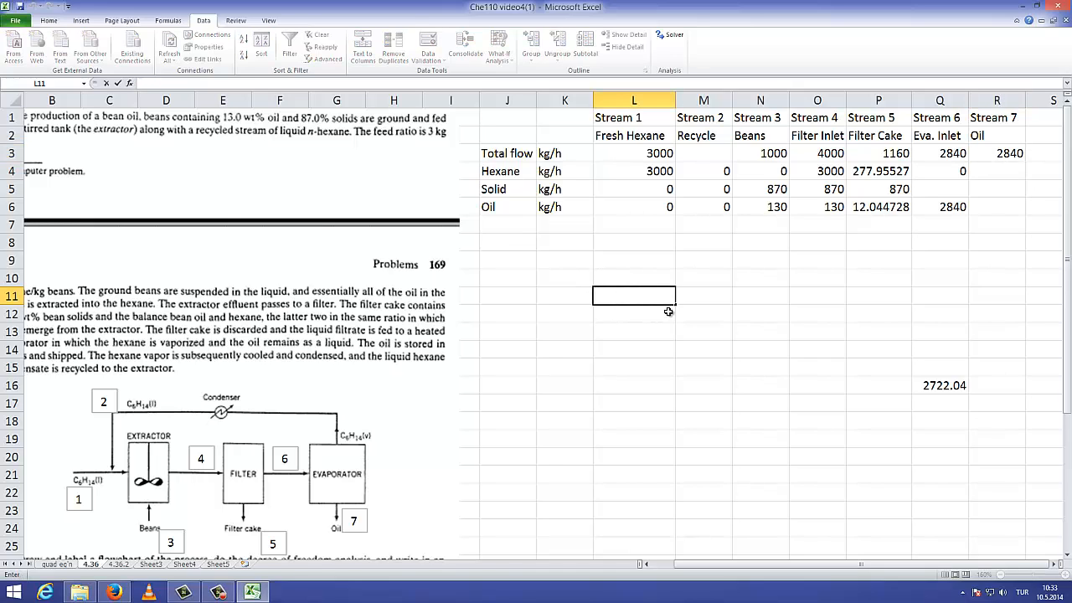
text(objective func)
click(692, 299)
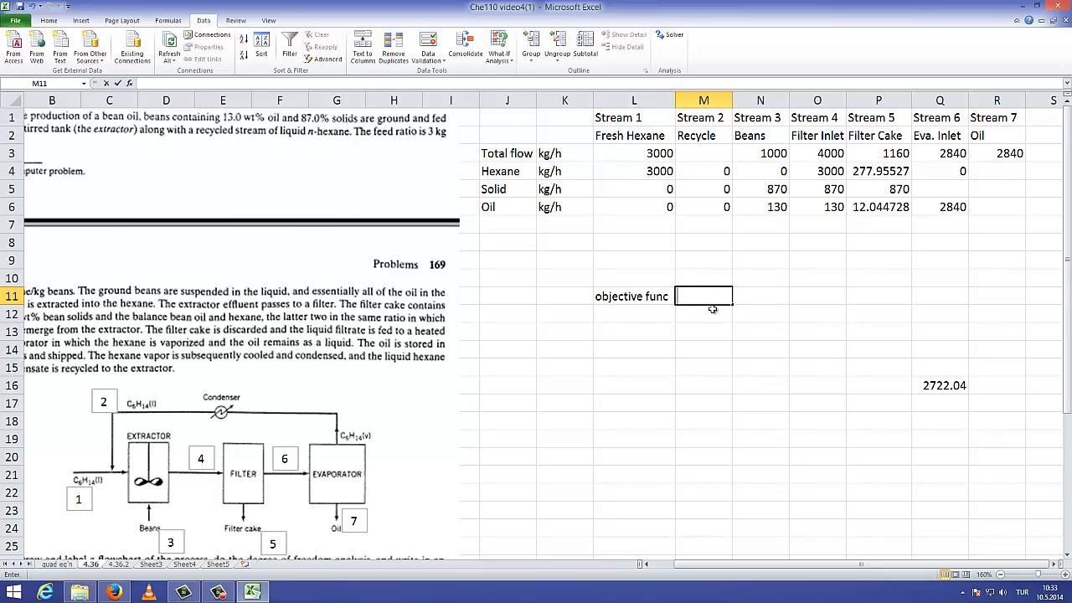
text(total)
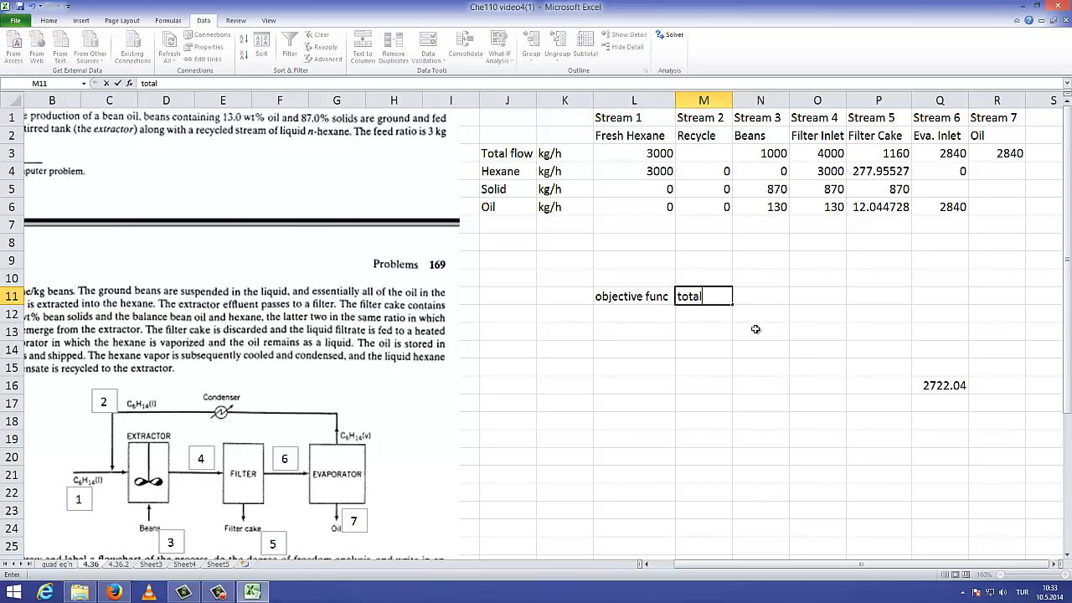
text( mass)
key(Tab)
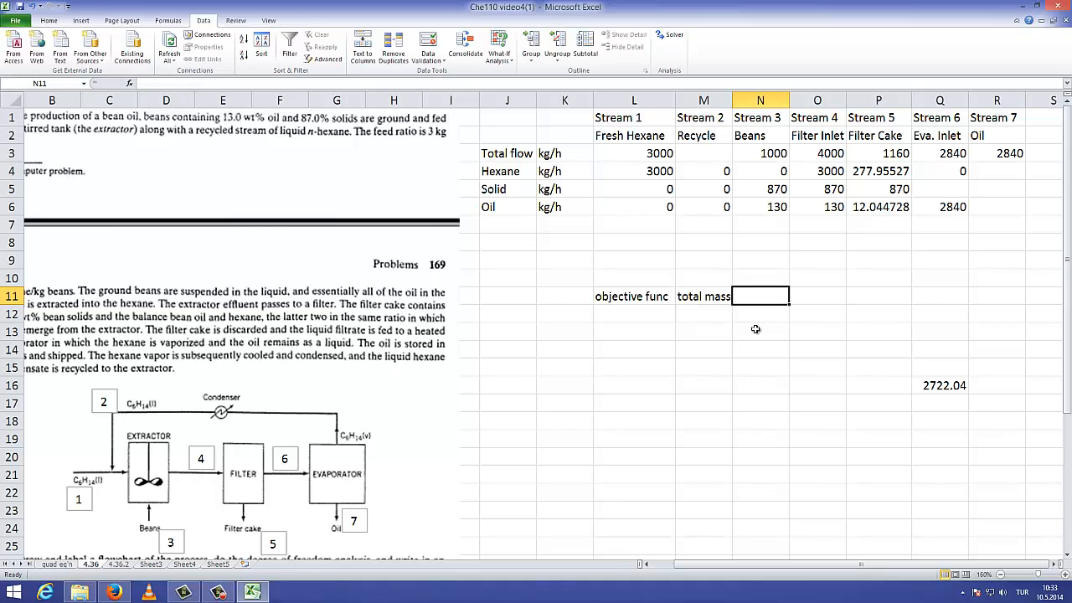
- Enter the overall total mass balance in N11 as =L3+N3-P3-R3
text(=)
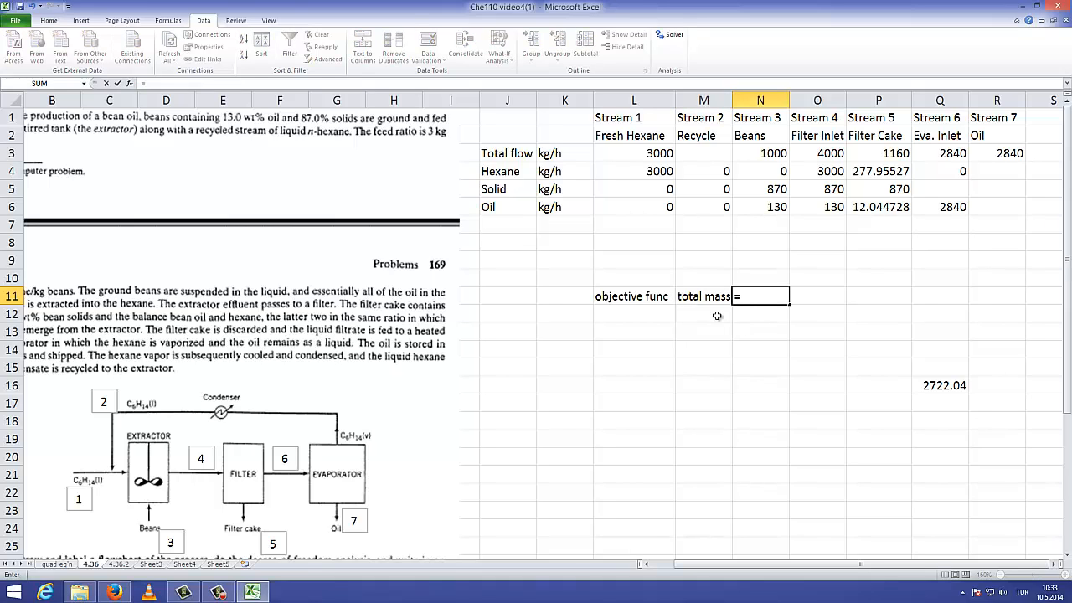
click(627, 155)
text(+)
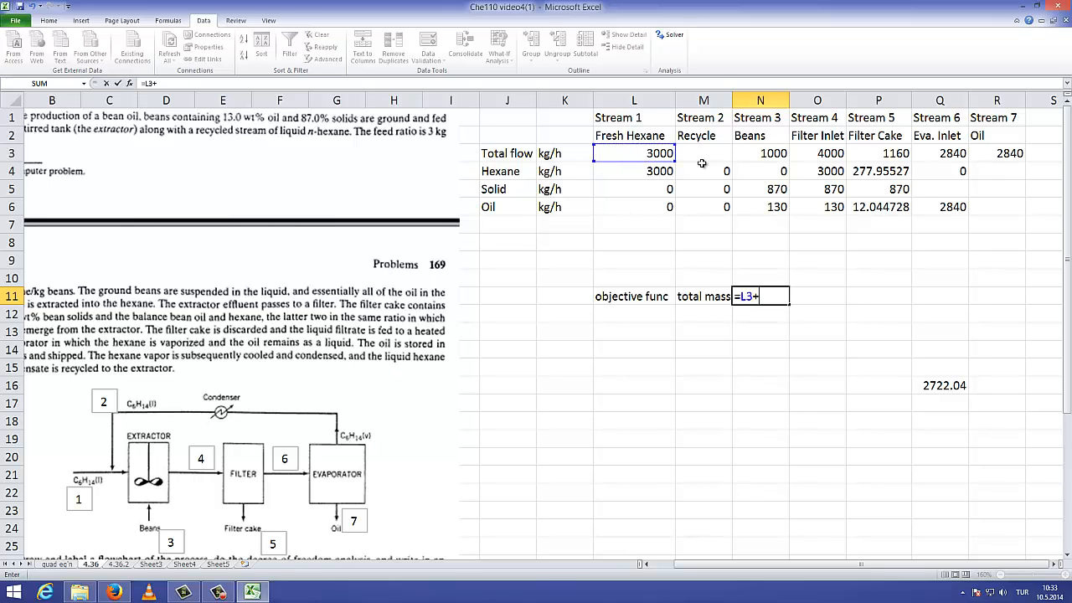
click(767, 152)
text(-)
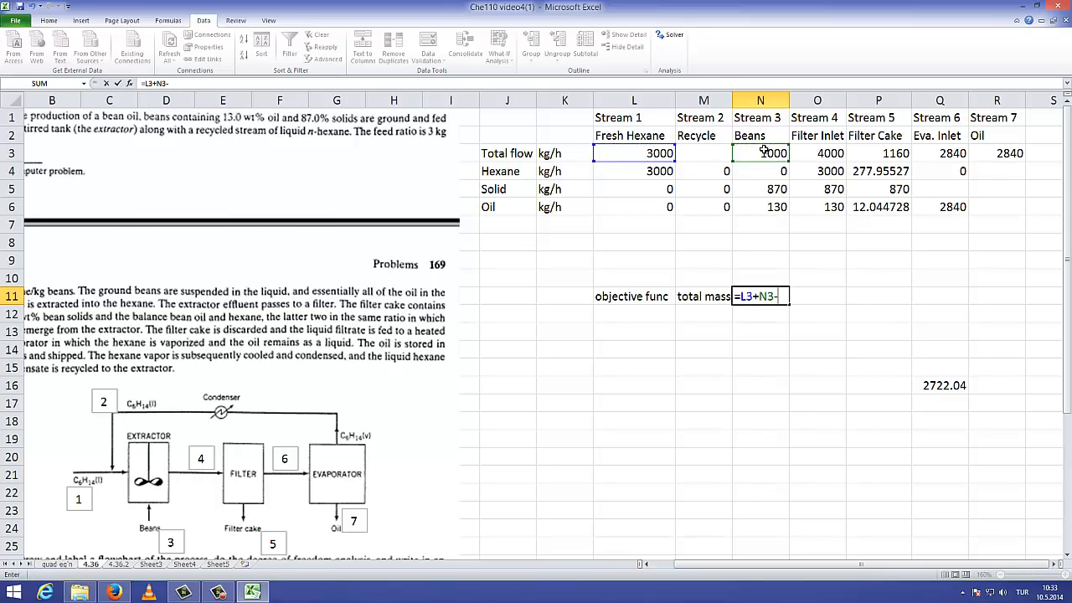
click(894, 155)
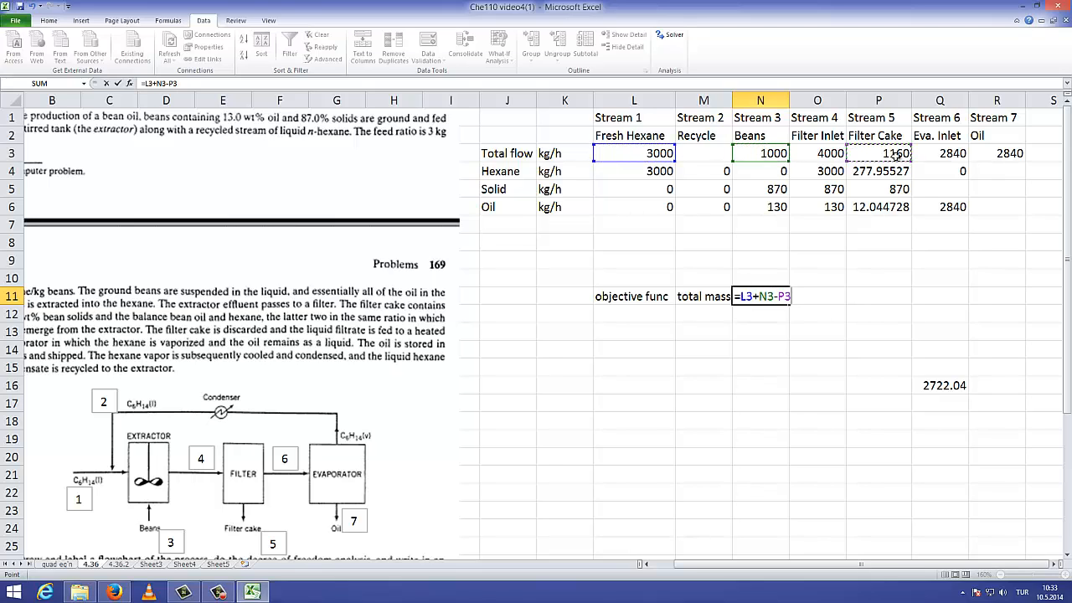
text(-)
click(993, 154)
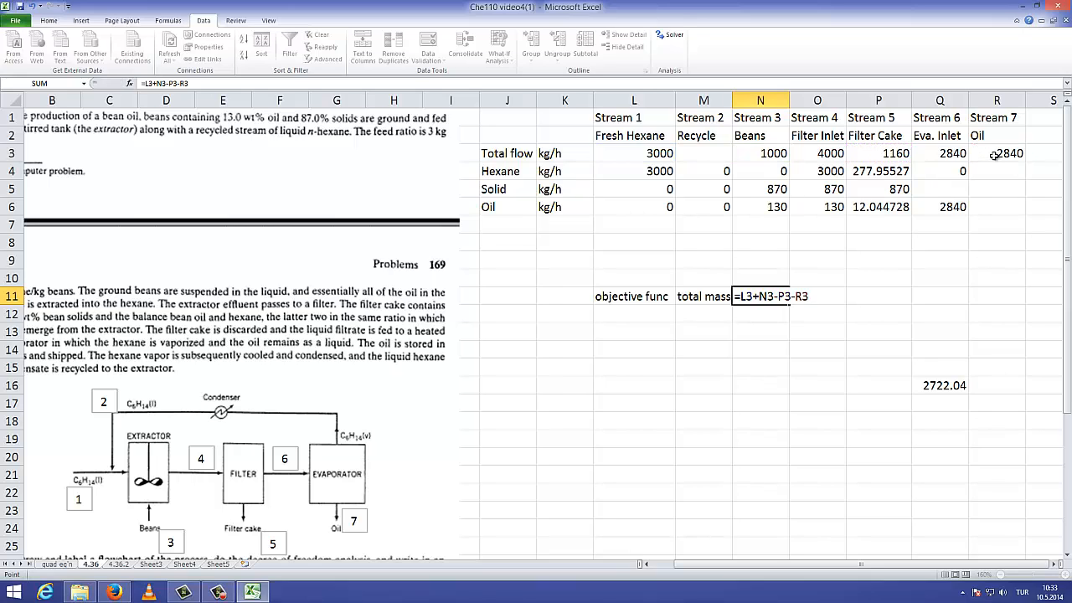
key(Return)
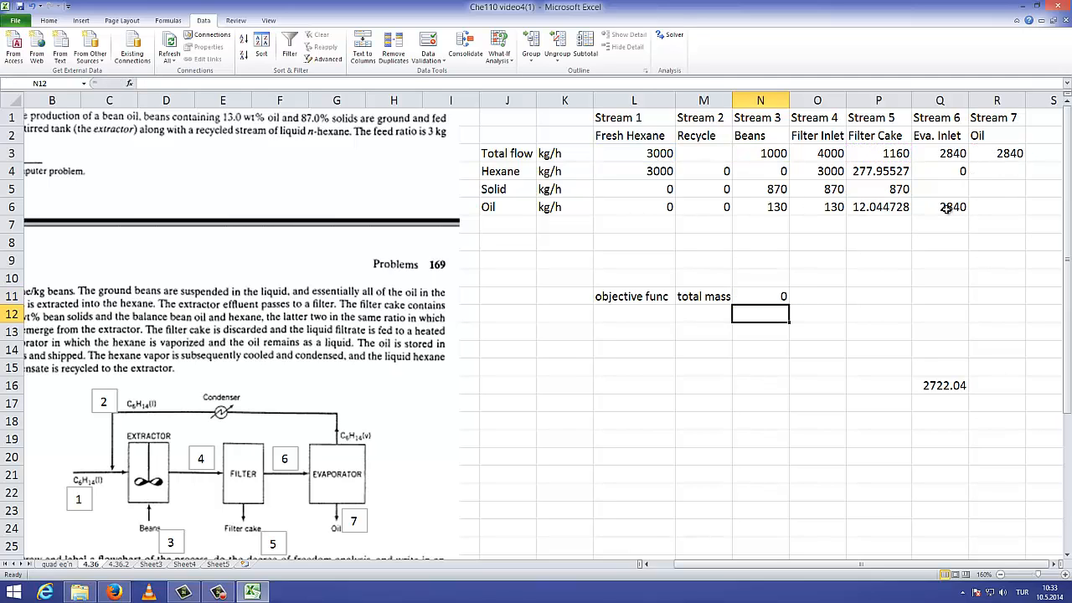
- Start Solver with the total mass balance cell N11 as the objective and a target value of 0
click(706, 158)
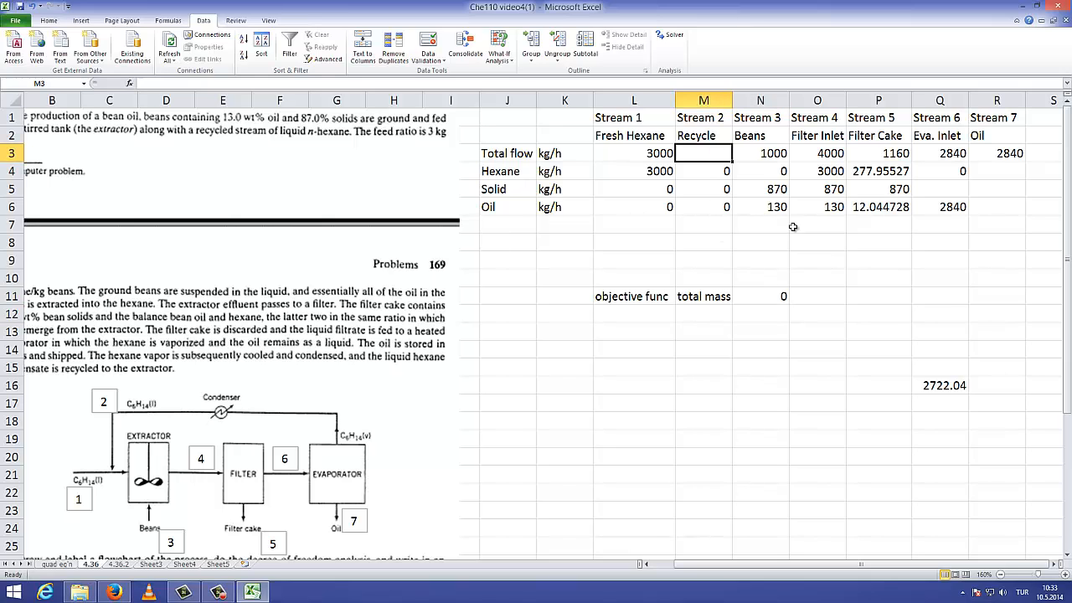
click(787, 296)
double_click(787, 297)
key(Escape)
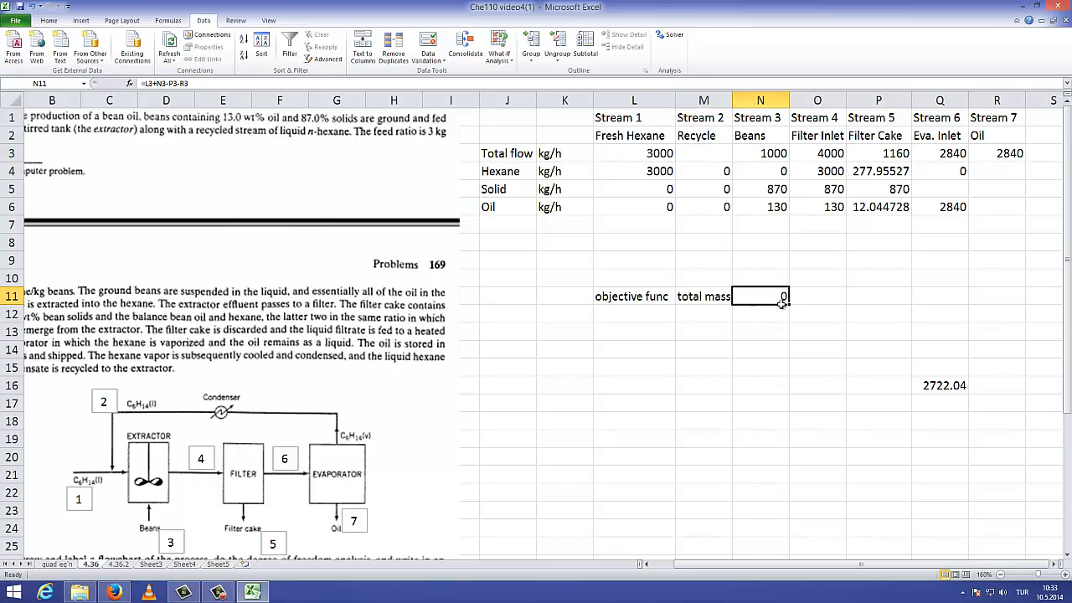
click(670, 34)
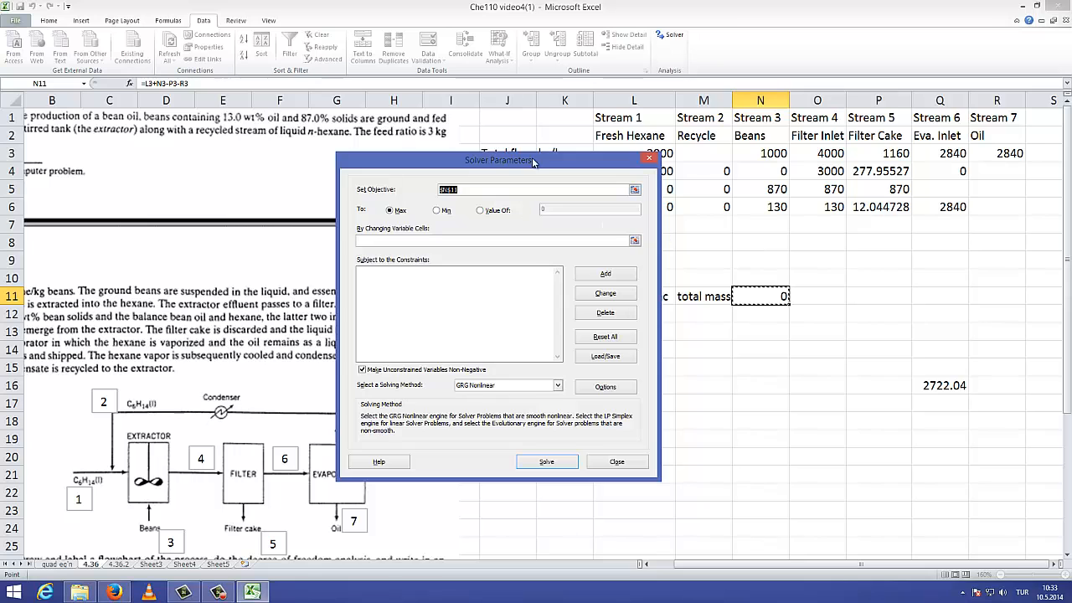
drag(529, 160, 441, 146)
click(550, 174)
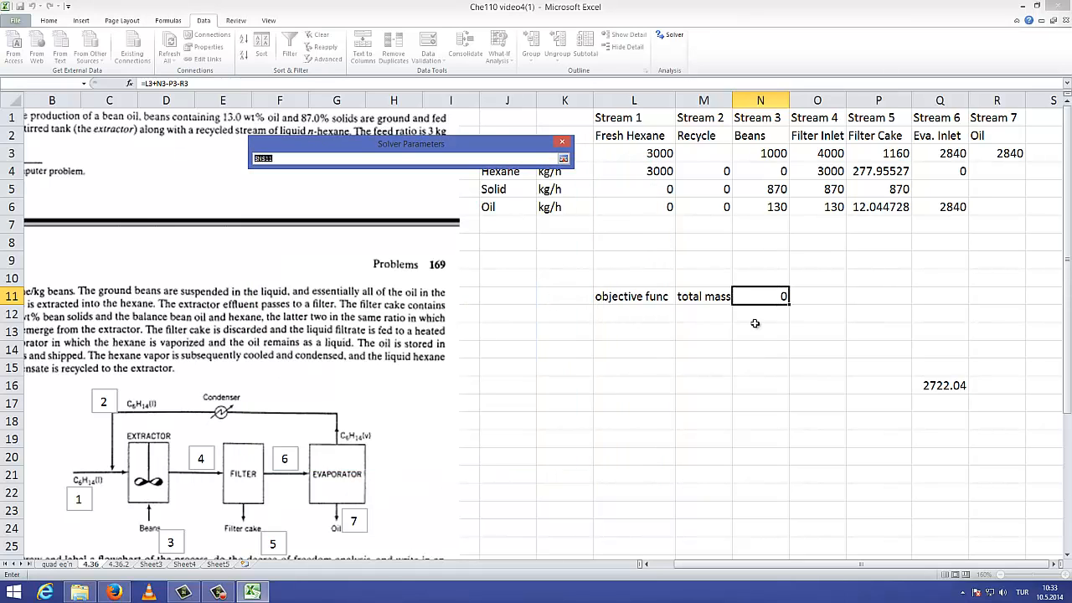
click(772, 302)
click(564, 159)
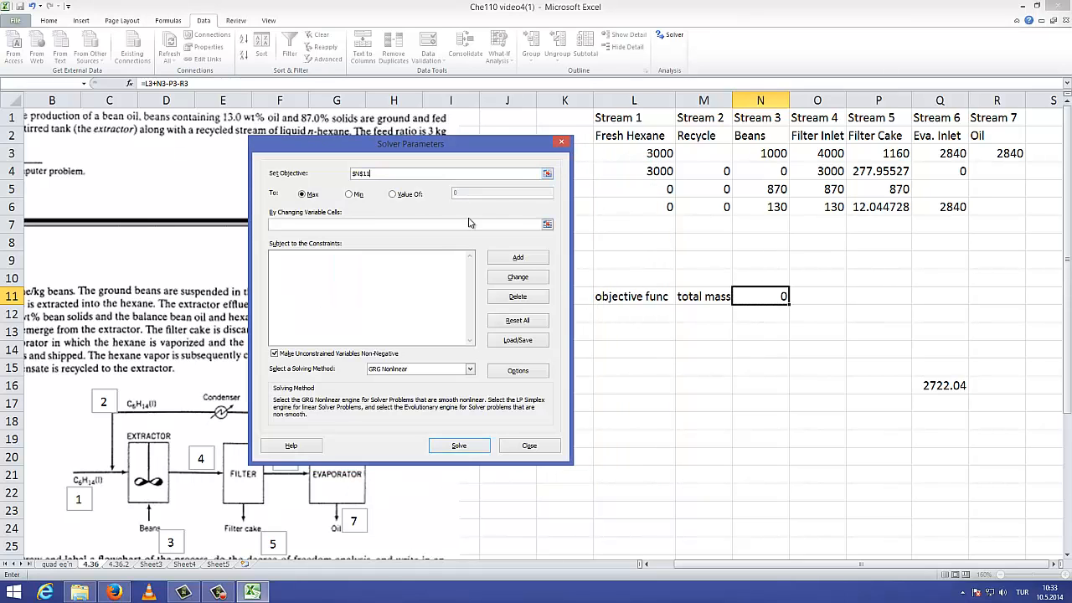
click(433, 196)
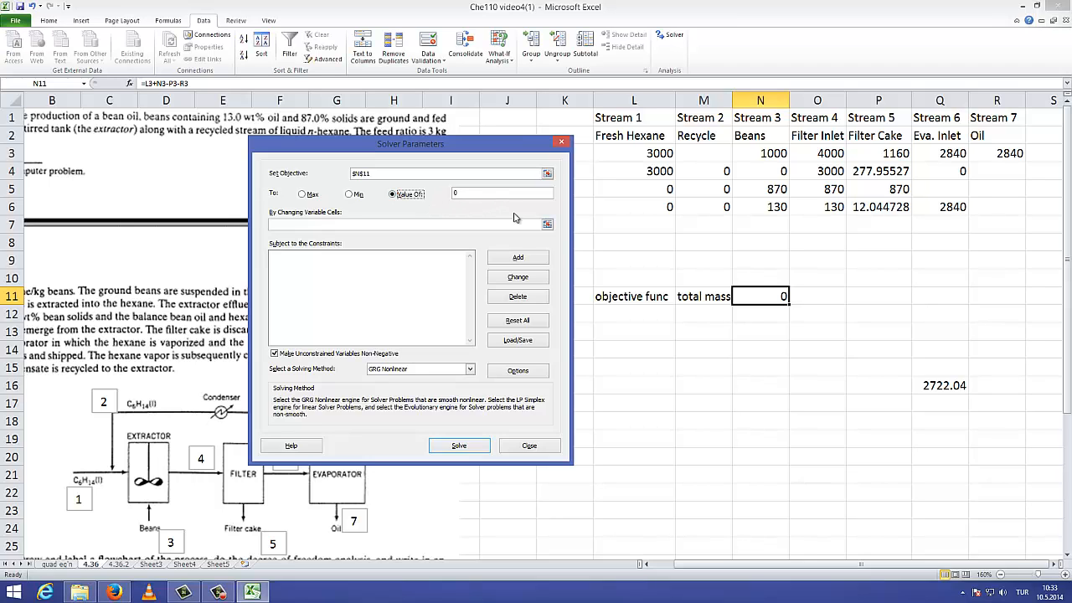
- Set the Recycle total flow cell M3 as Solver's changing variable cell
click(547, 224)
click(679, 153)
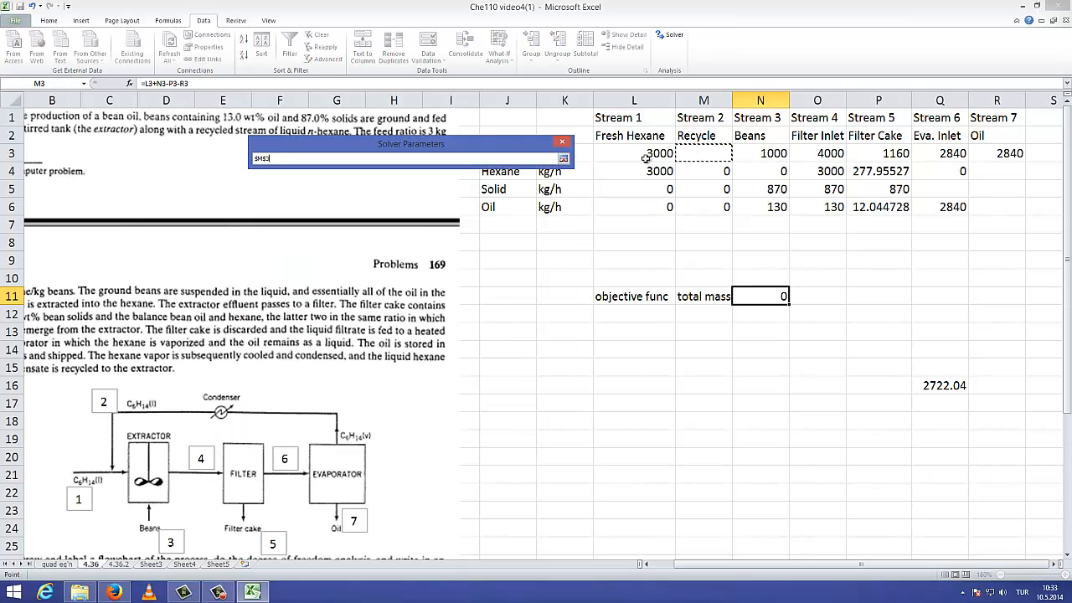
click(564, 159)
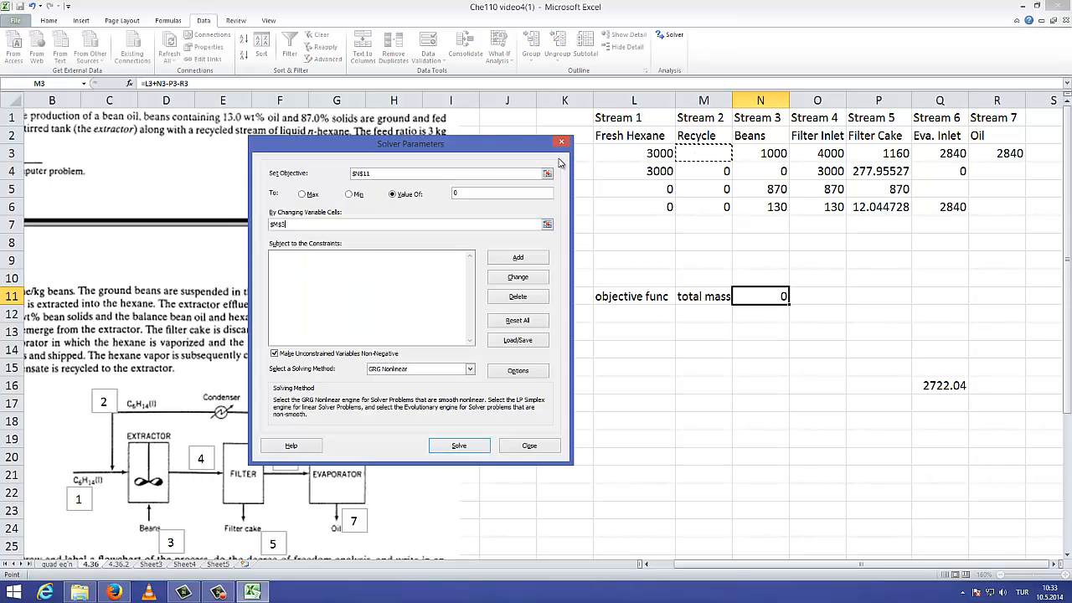
- Add a Solver constraint requiring the stream table cells L3:R6 to be >= 0
click(300, 360)
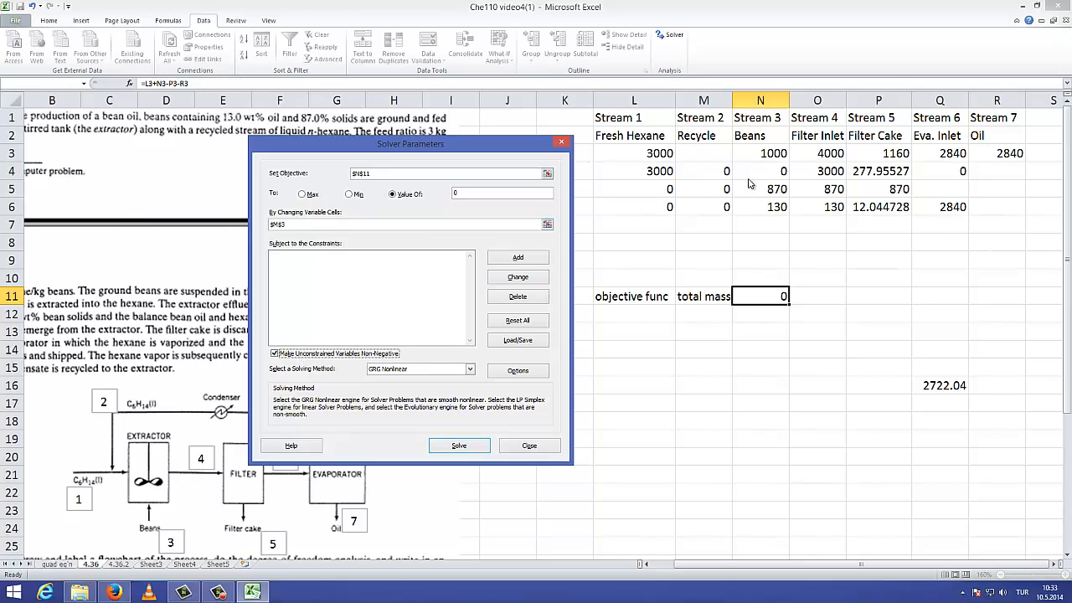
click(517, 257)
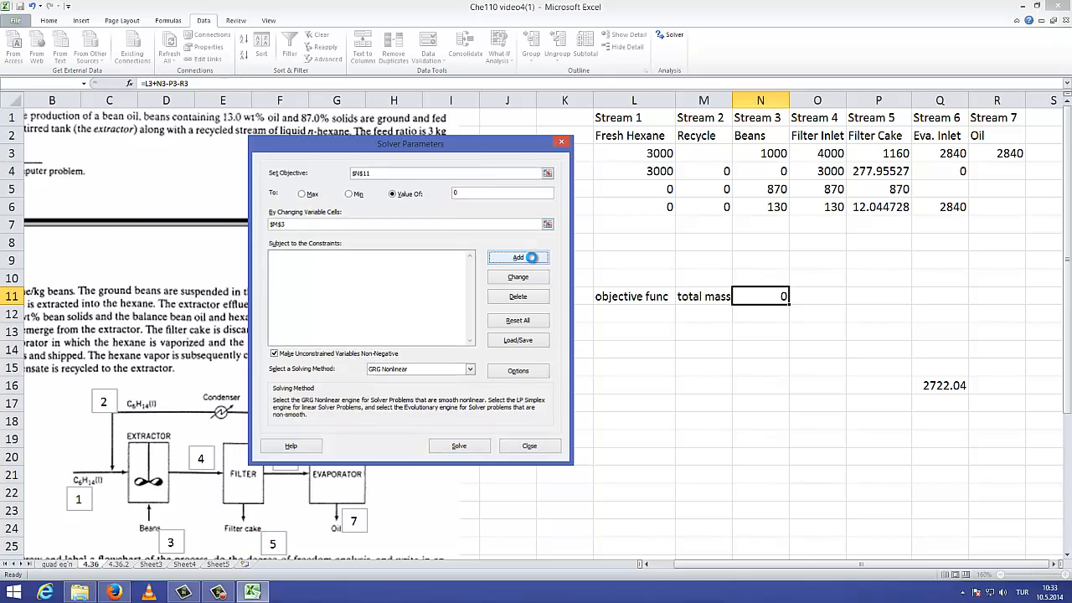
click(383, 303)
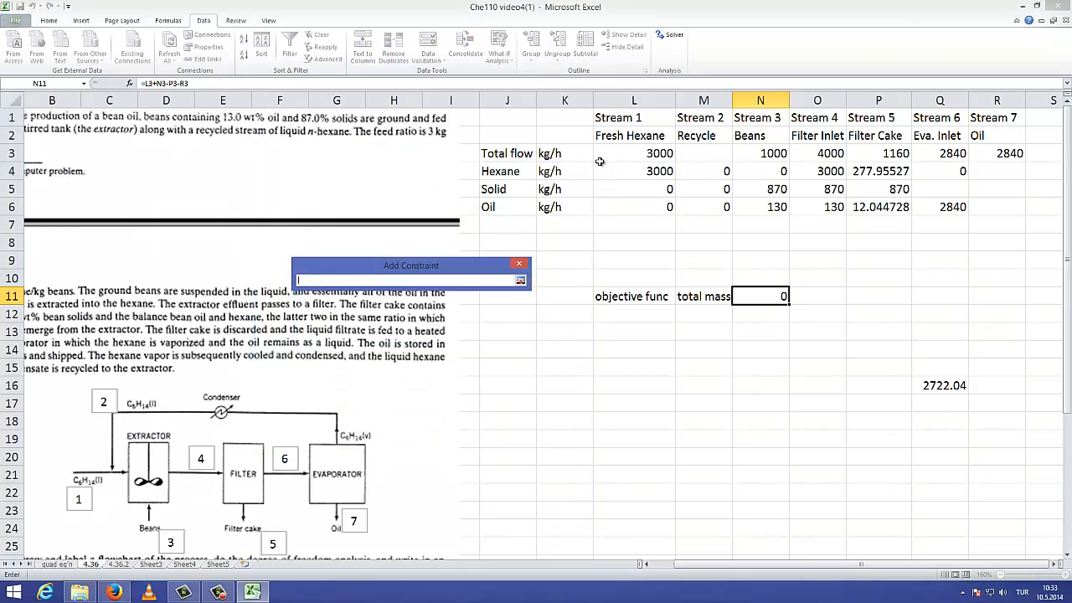
drag(608, 153, 1008, 205)
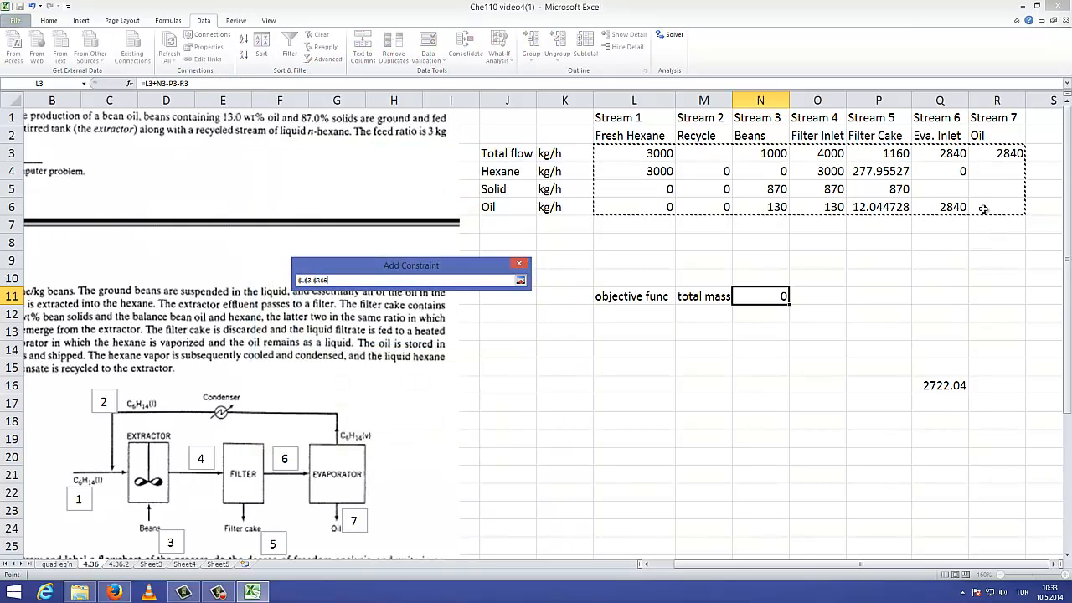
click(520, 280)
click(423, 303)
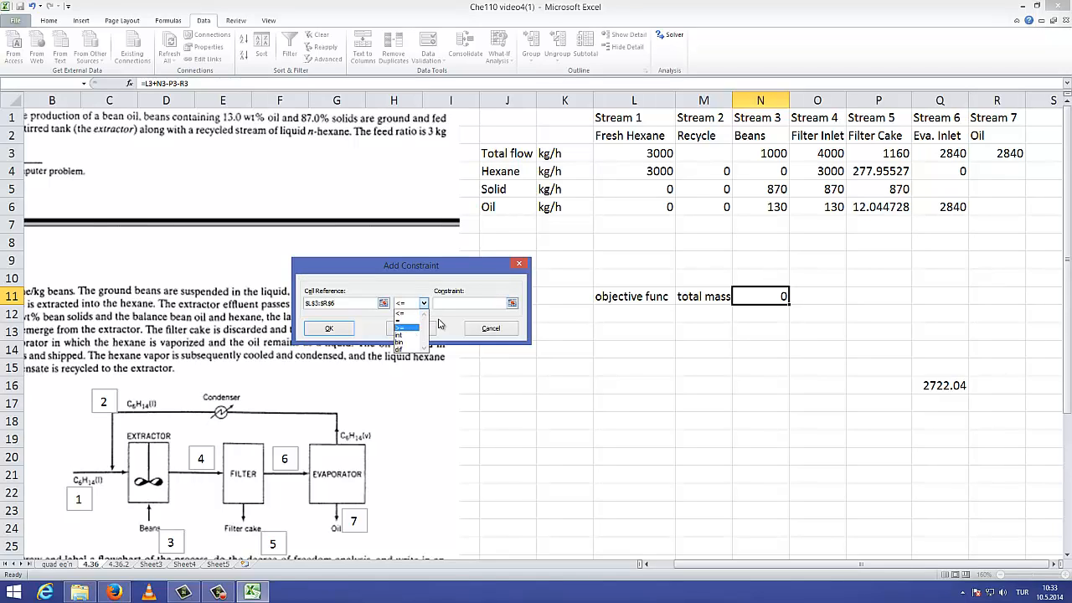
click(409, 326)
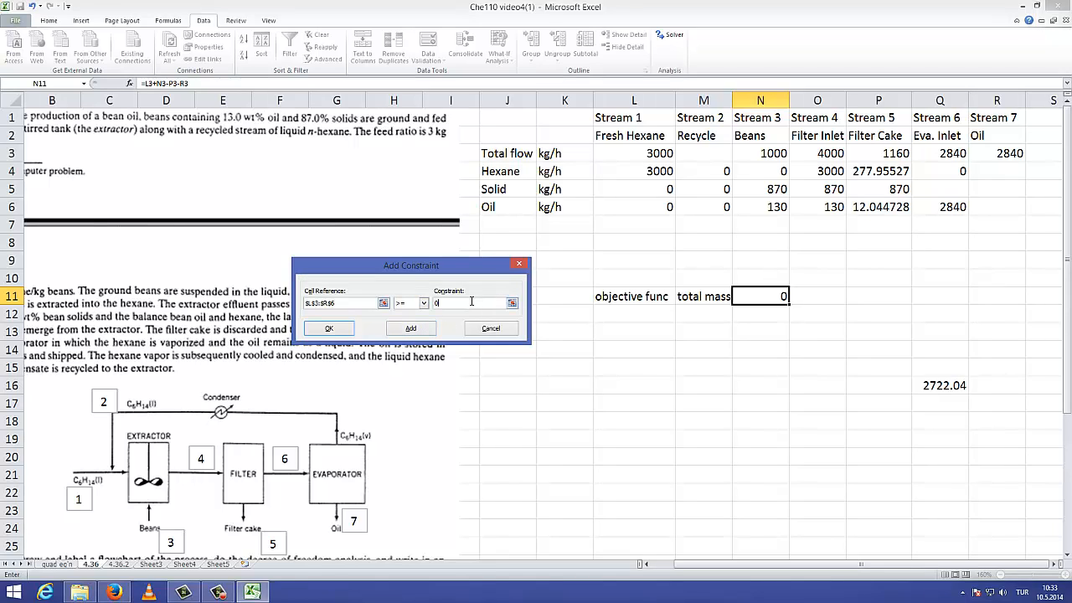
click(410, 328)
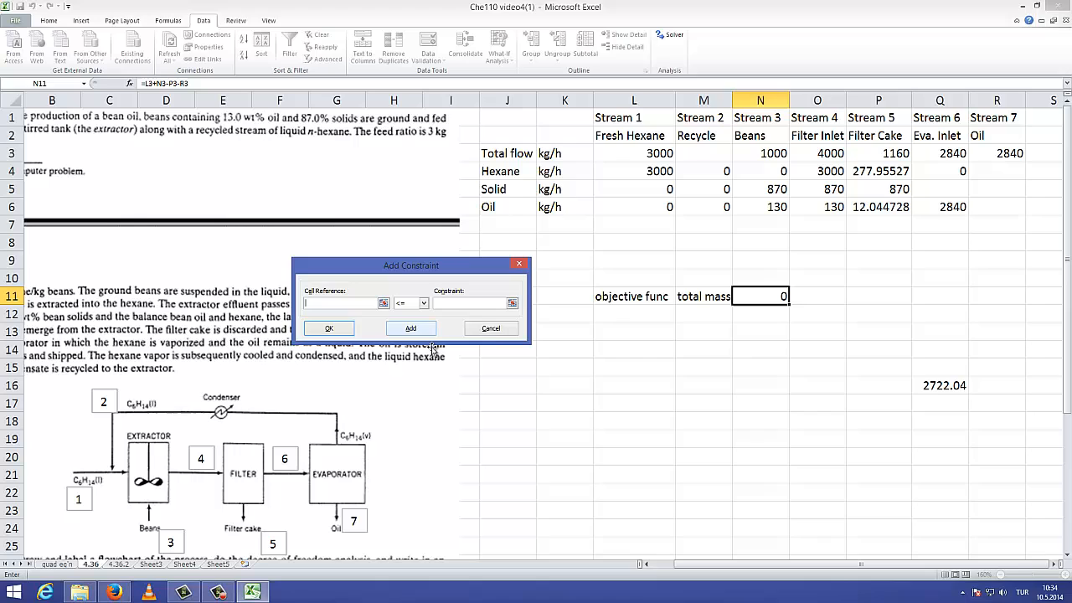
click(491, 328)
- Turn off Solver's option that makes unconstrained variables non-negative
click(348, 261)
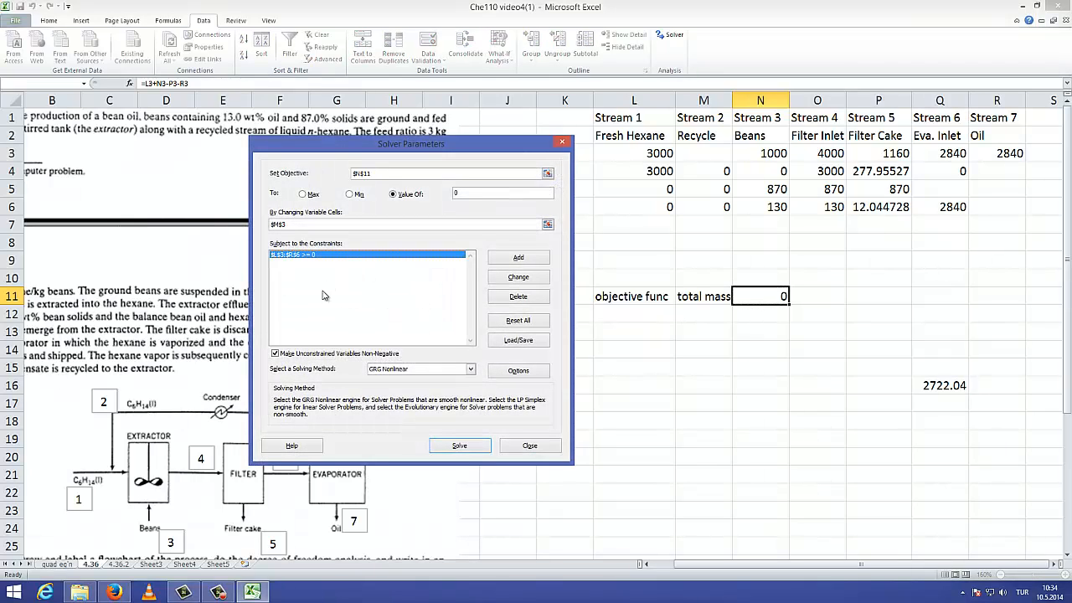
double_click(324, 354)
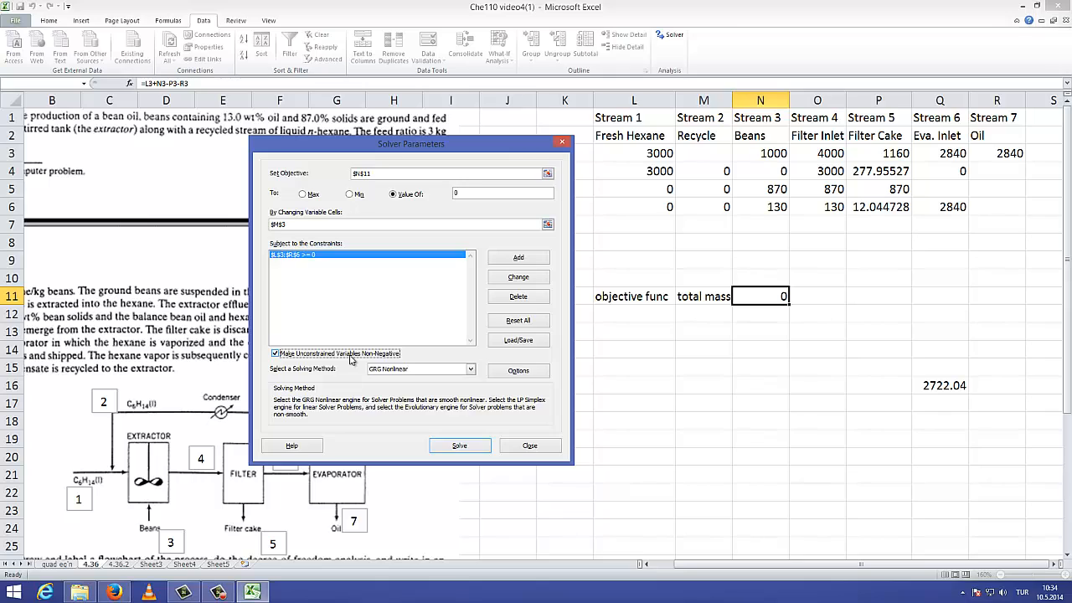
click(351, 358)
- Add a Solver constraint setting the Oil stream total flow R3 equal to =$N$6-$P$6
click(520, 258)
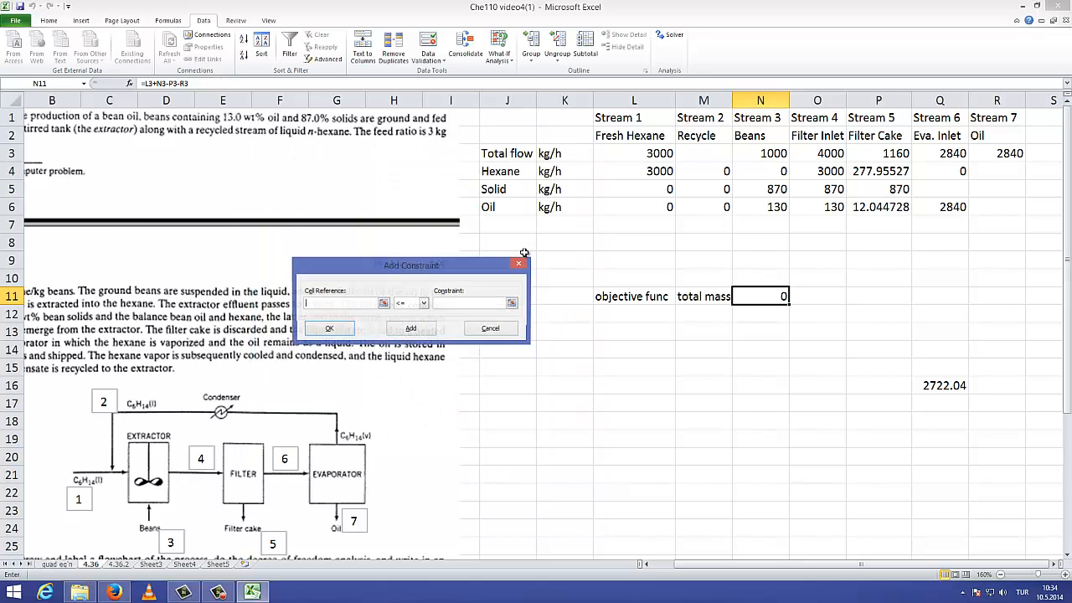
click(383, 304)
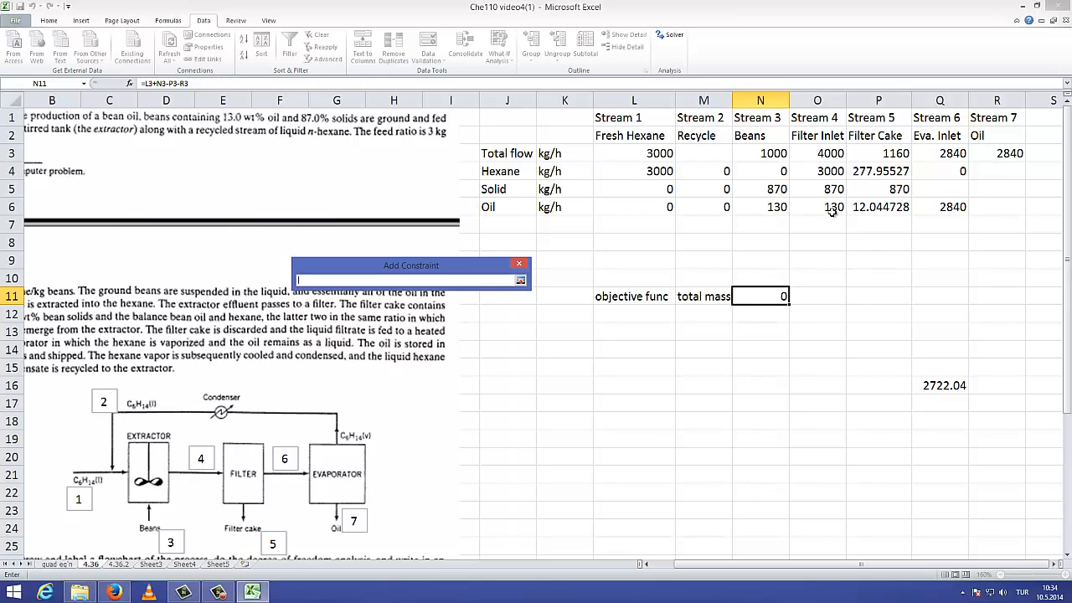
click(1002, 152)
click(520, 281)
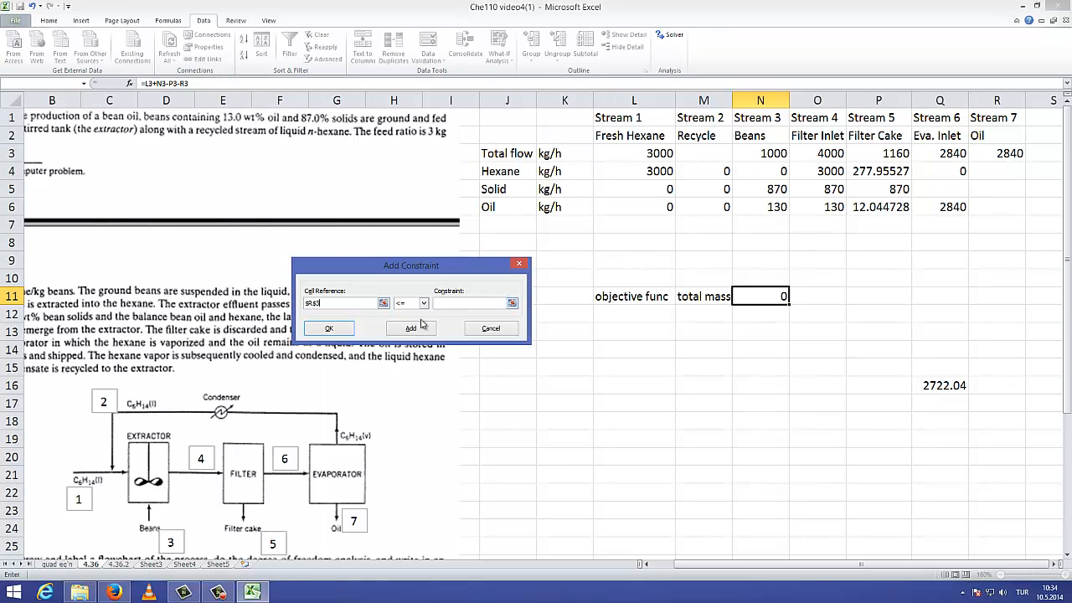
click(413, 305)
click(410, 320)
click(512, 303)
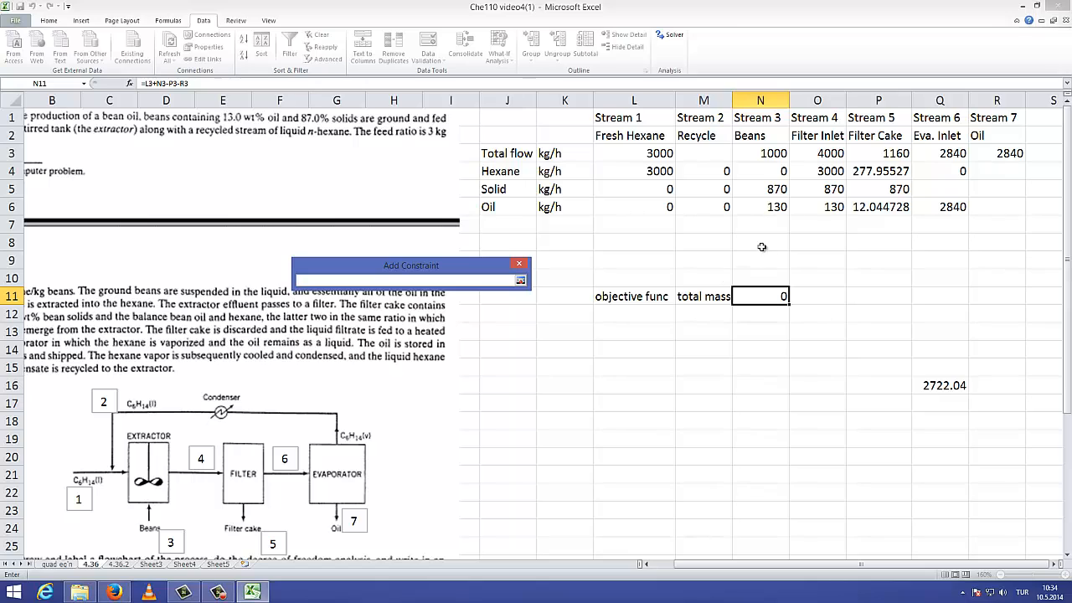
click(779, 208)
text(-)
click(874, 209)
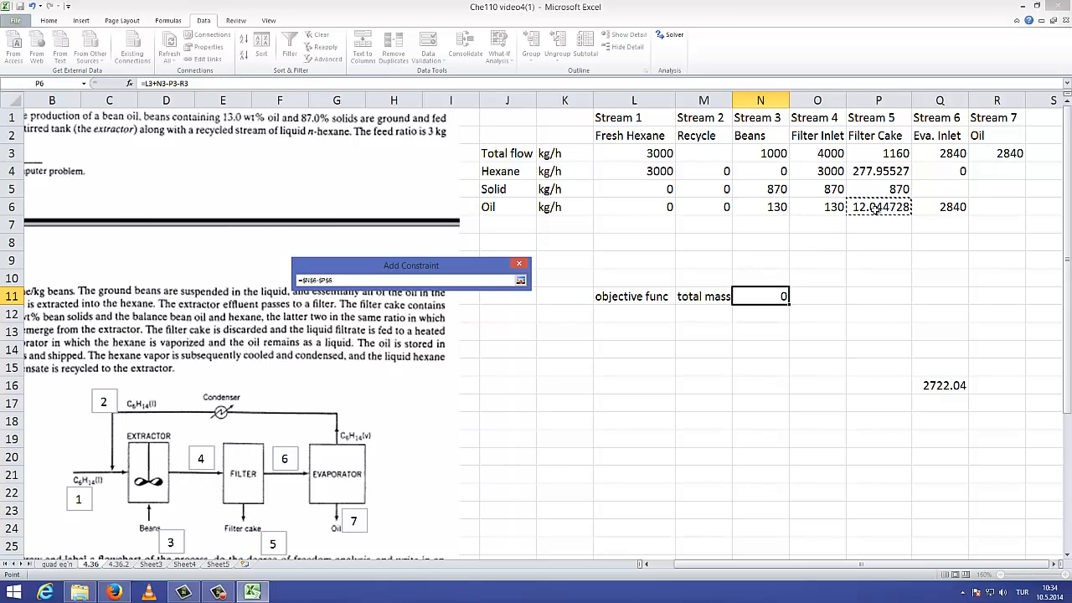
key(Return)
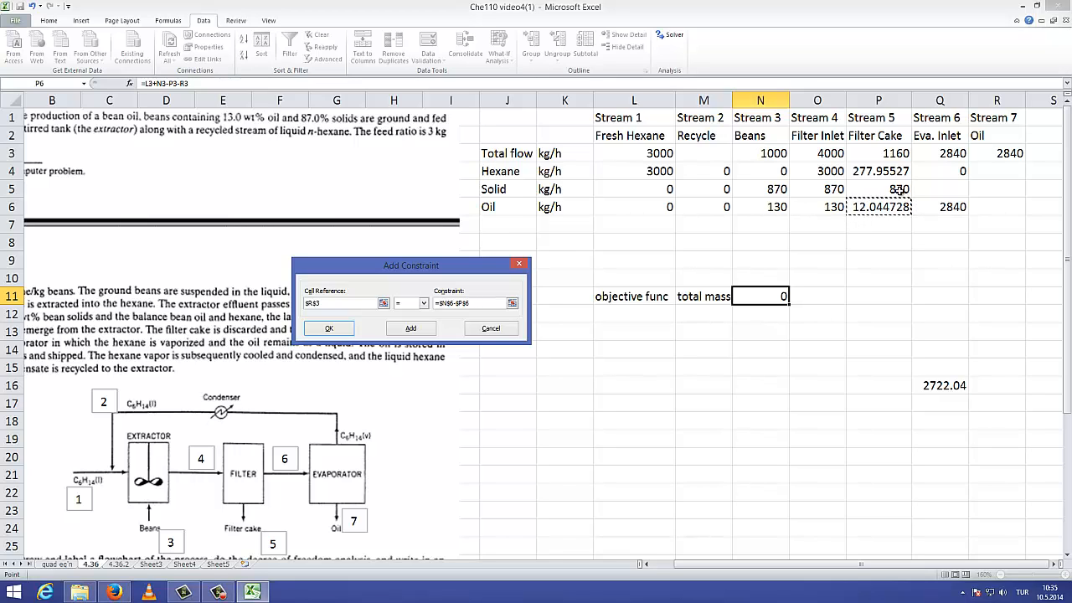
click(330, 328)
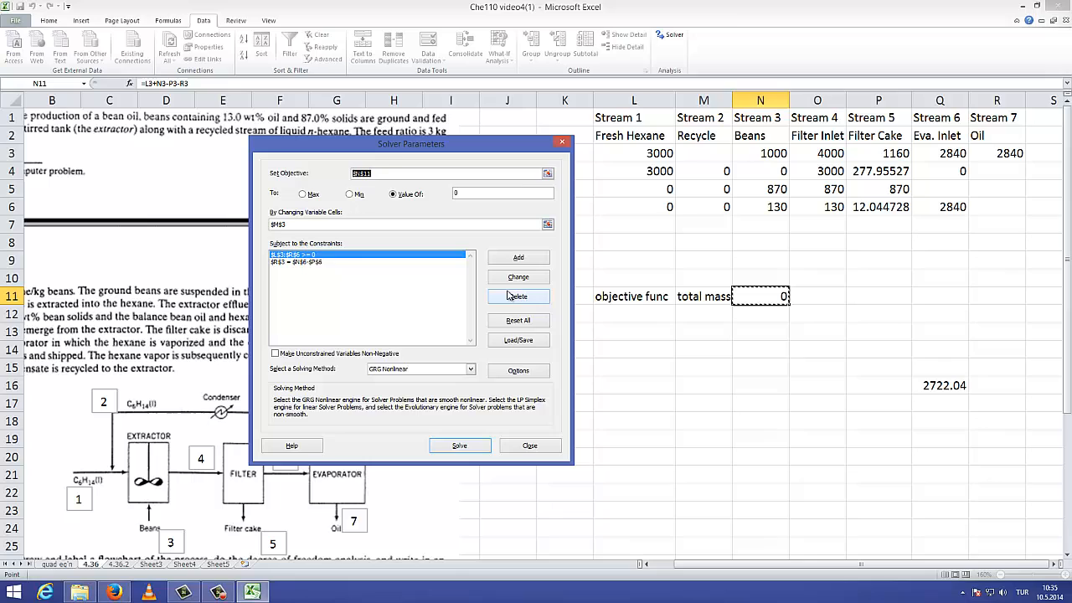
- Review both constraints, solve the model and keep the Solver solution
click(349, 255)
click(350, 261)
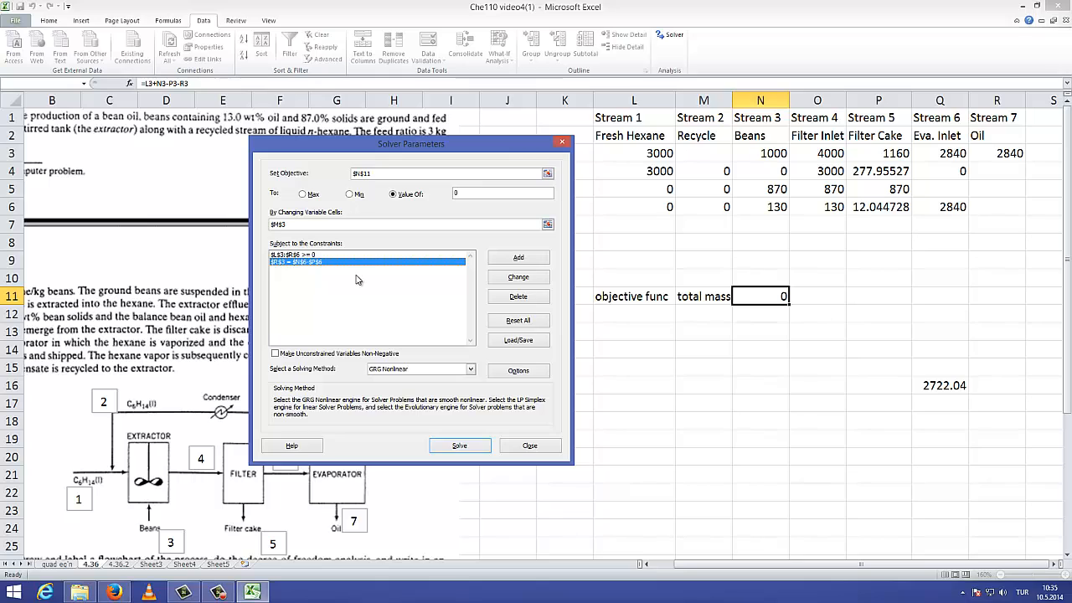
click(365, 255)
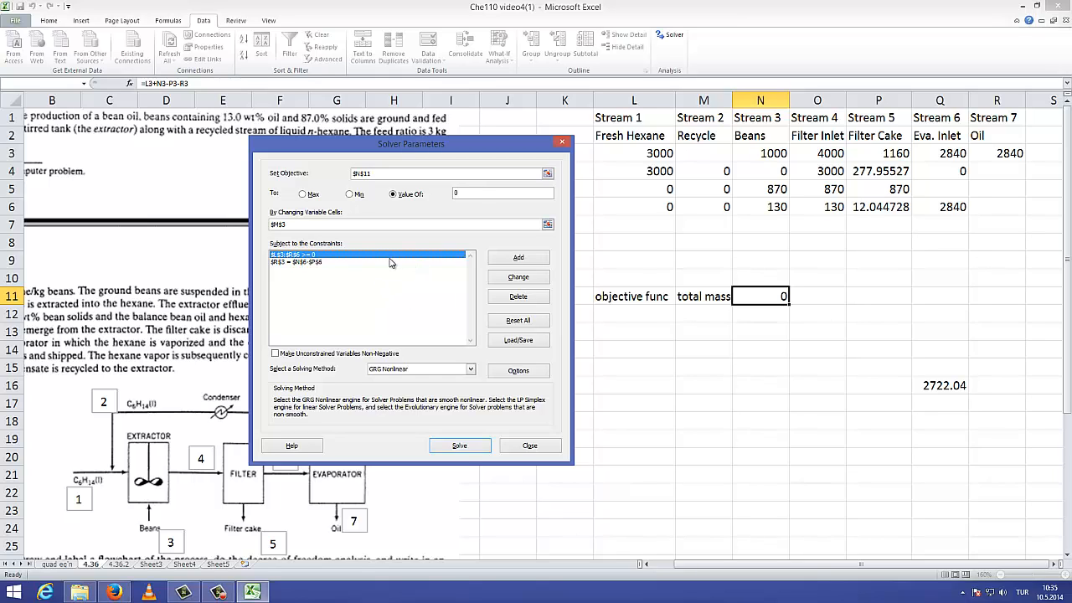
click(465, 450)
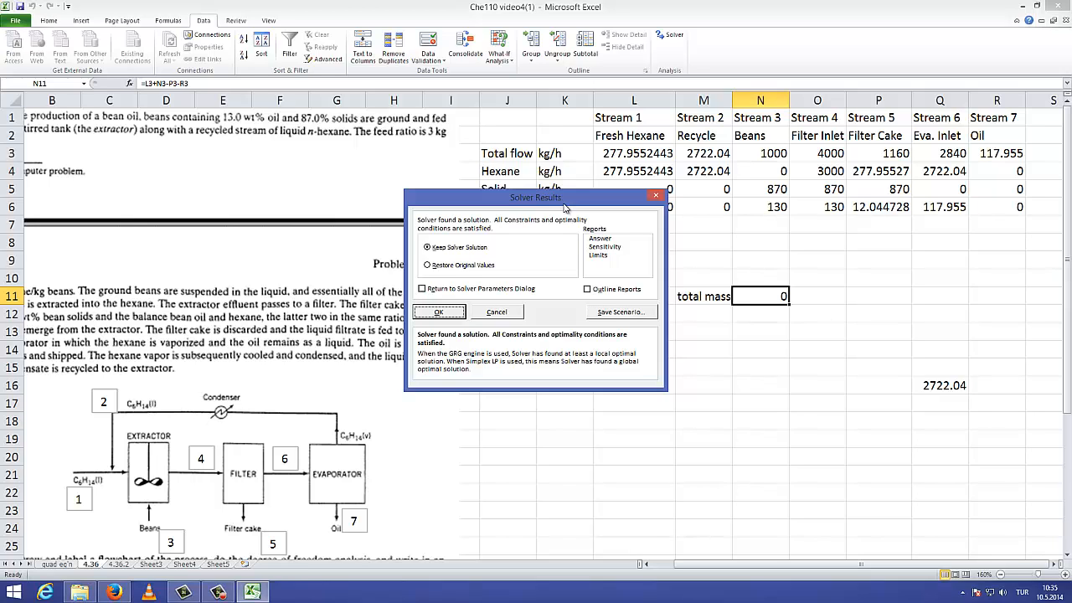
drag(565, 203, 358, 234)
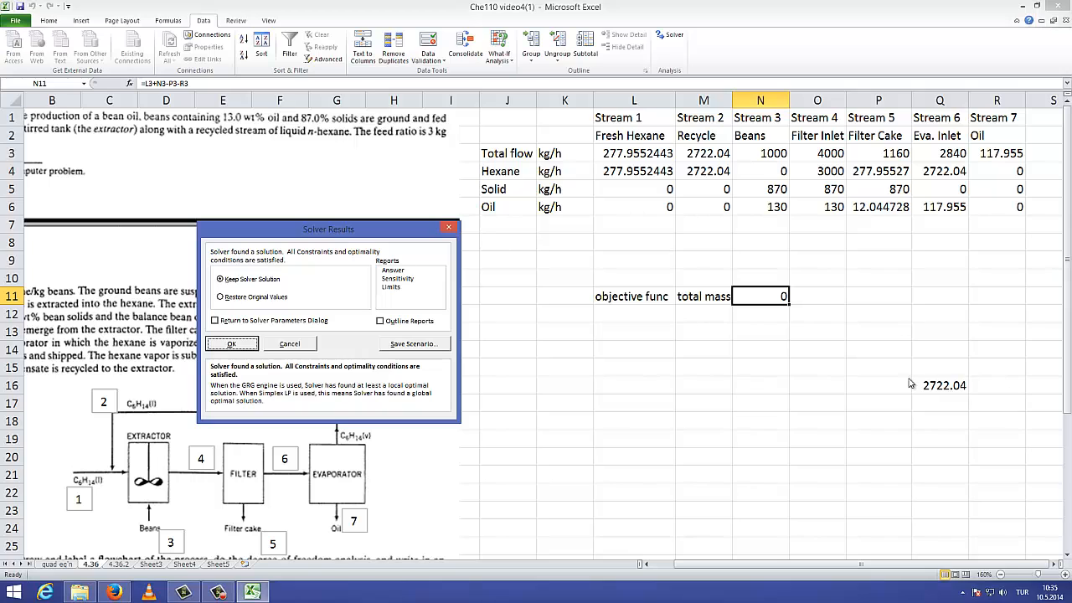
key(Return)
- Examine the check value in Q16, the hexane flows in O4:P4 and the Oil stream total flow formula in R3
click(975, 390)
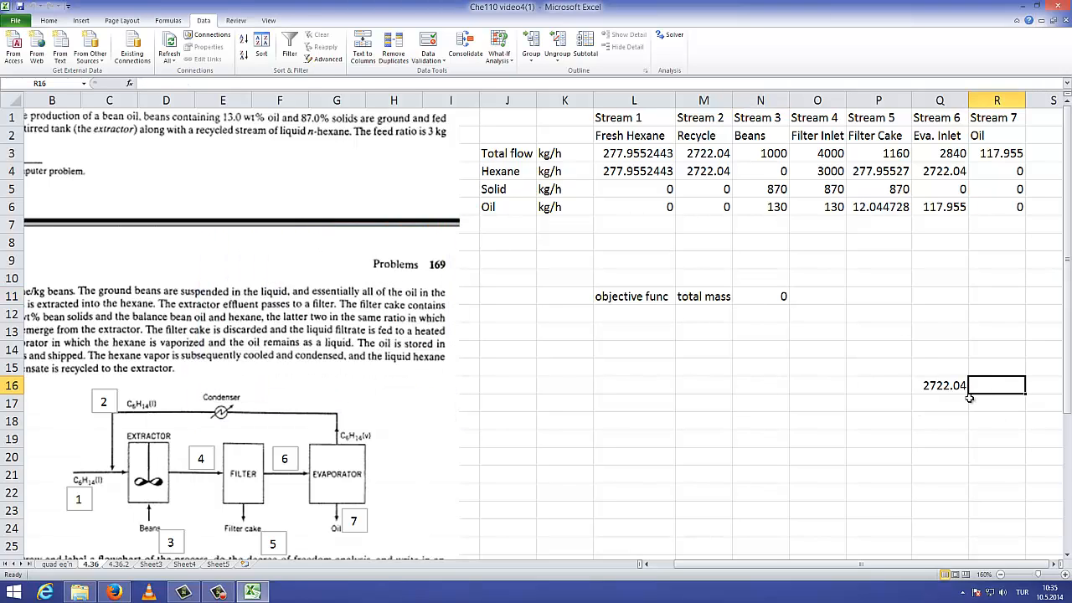
click(964, 395)
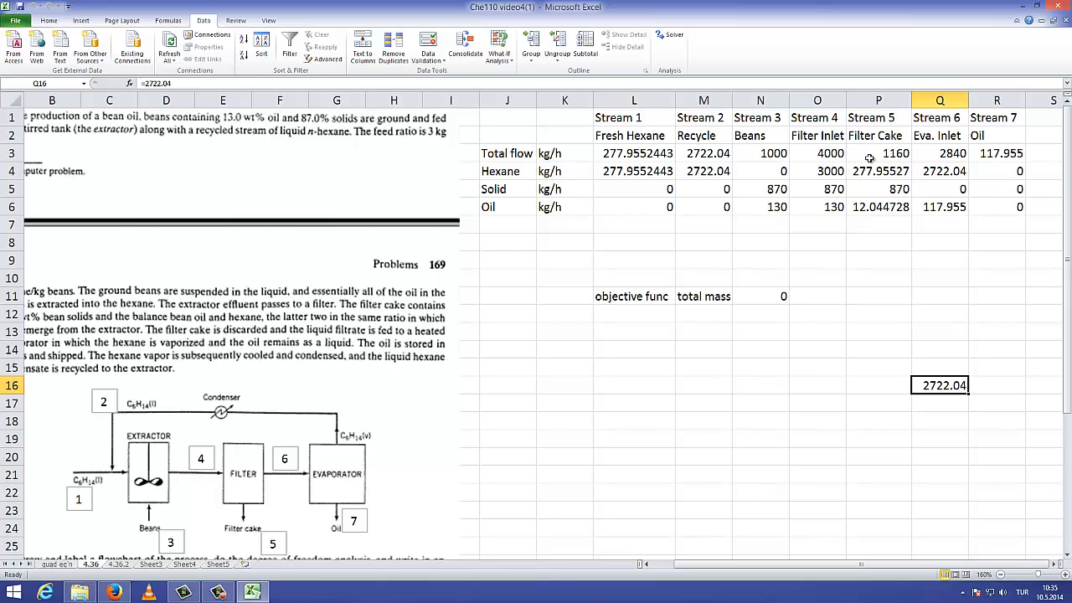
drag(819, 169, 878, 171)
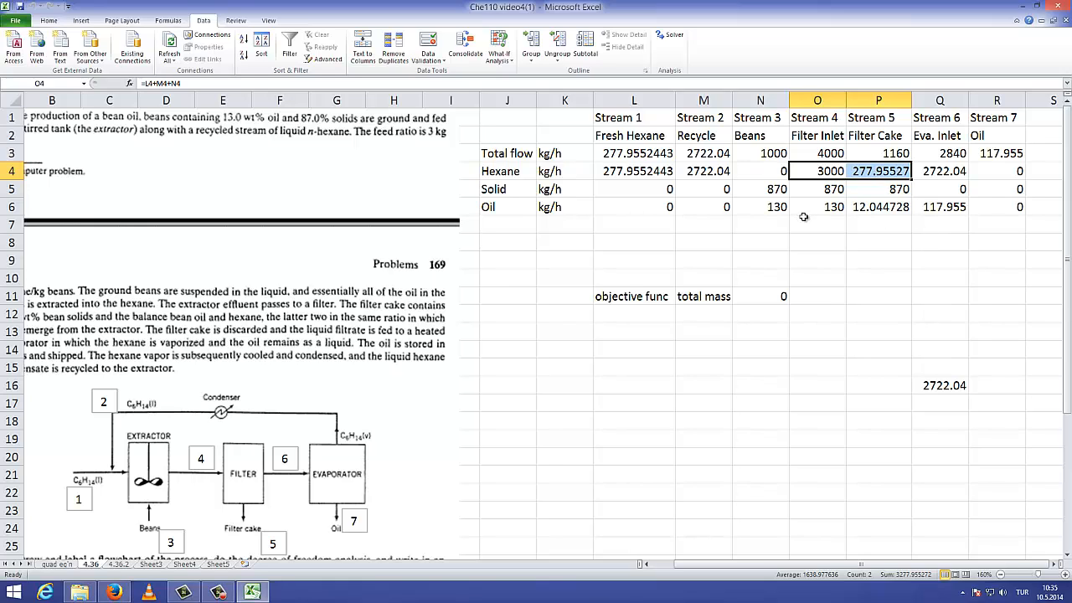
click(995, 156)
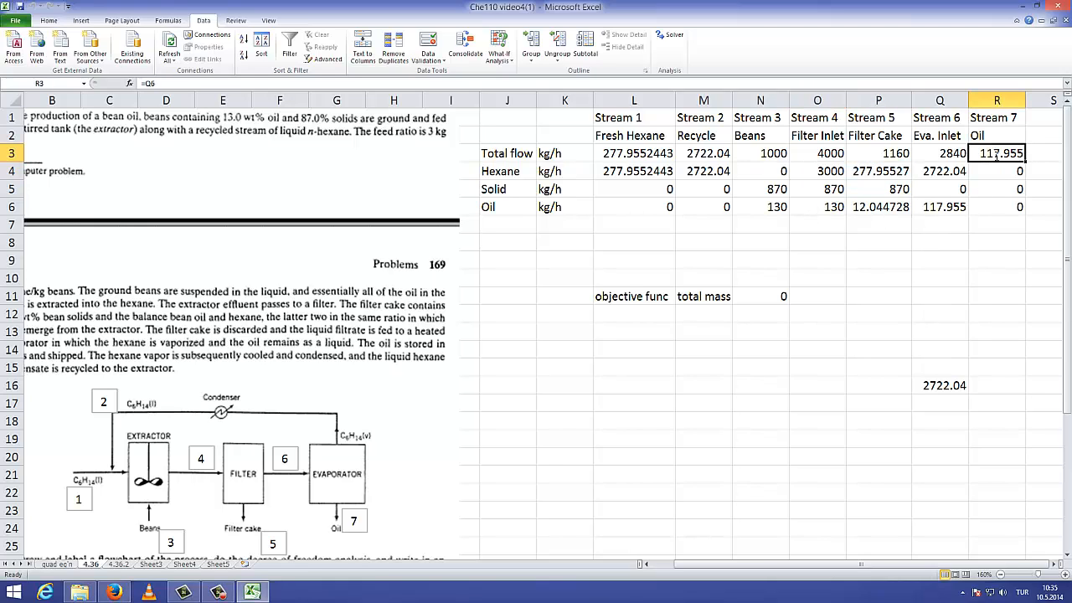
double_click(995, 156)
key(Escape)
- Enter an oil balance check in Q17 as =O6-P6 and compare it with the Oil stream total flow in R3
click(943, 383)
click(945, 404)
double_click(945, 403)
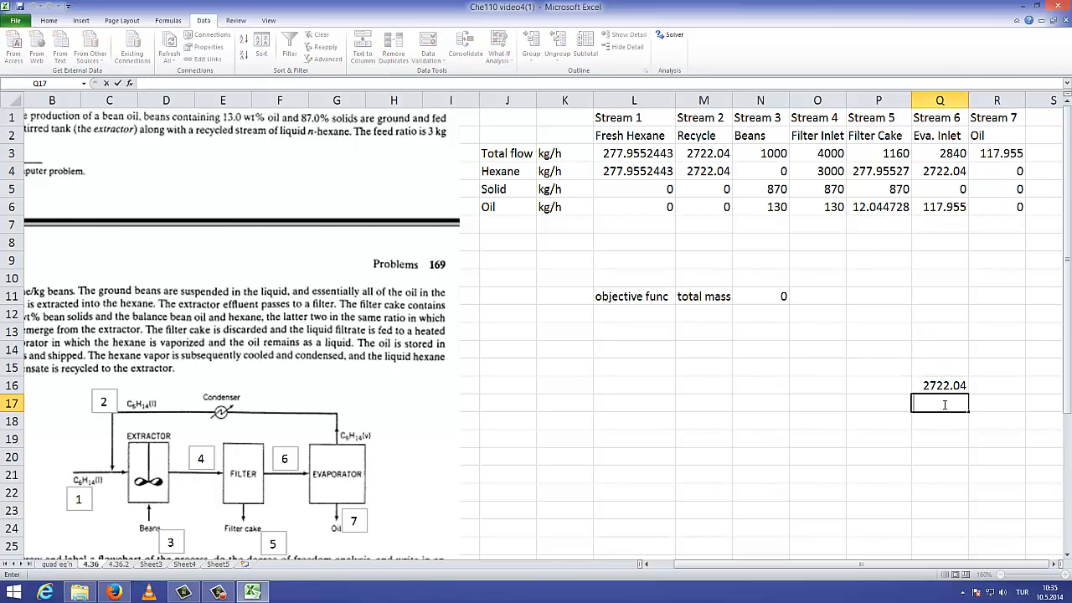
text(=)
click(831, 208)
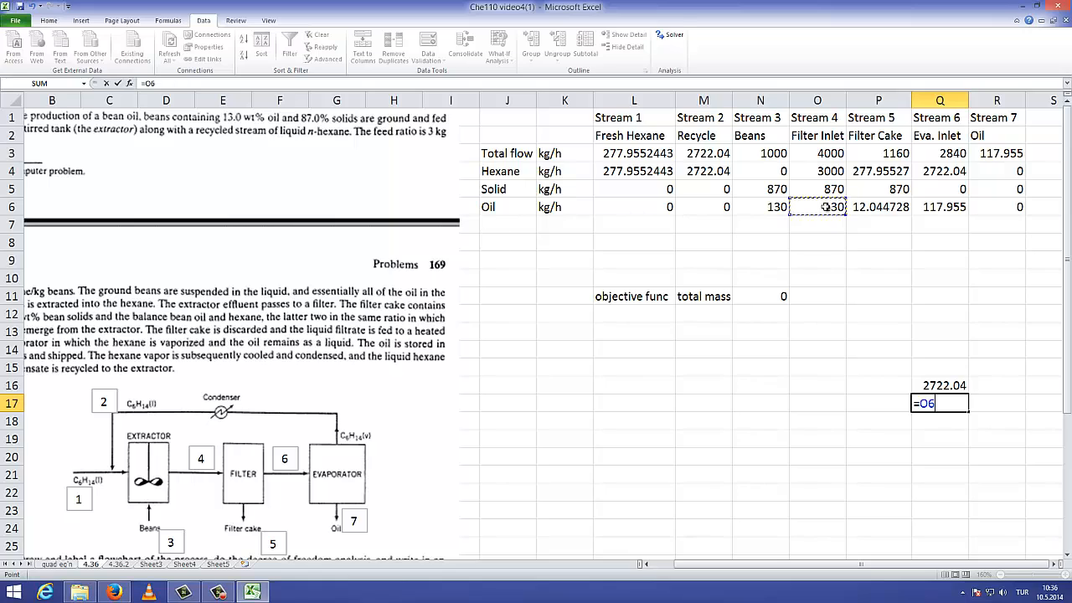
text(-)
click(879, 209)
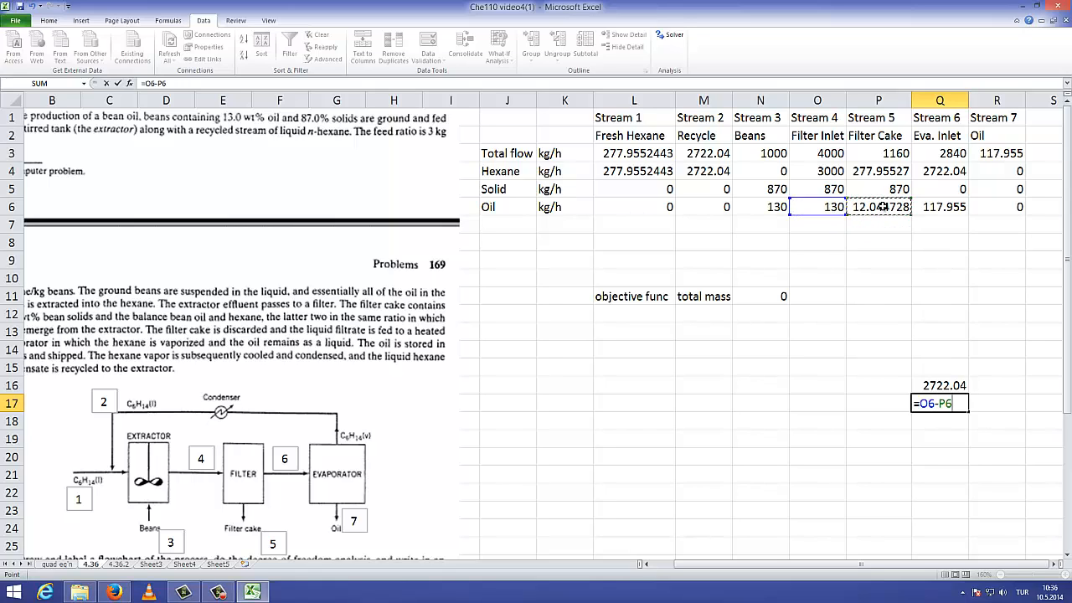
key(Return)
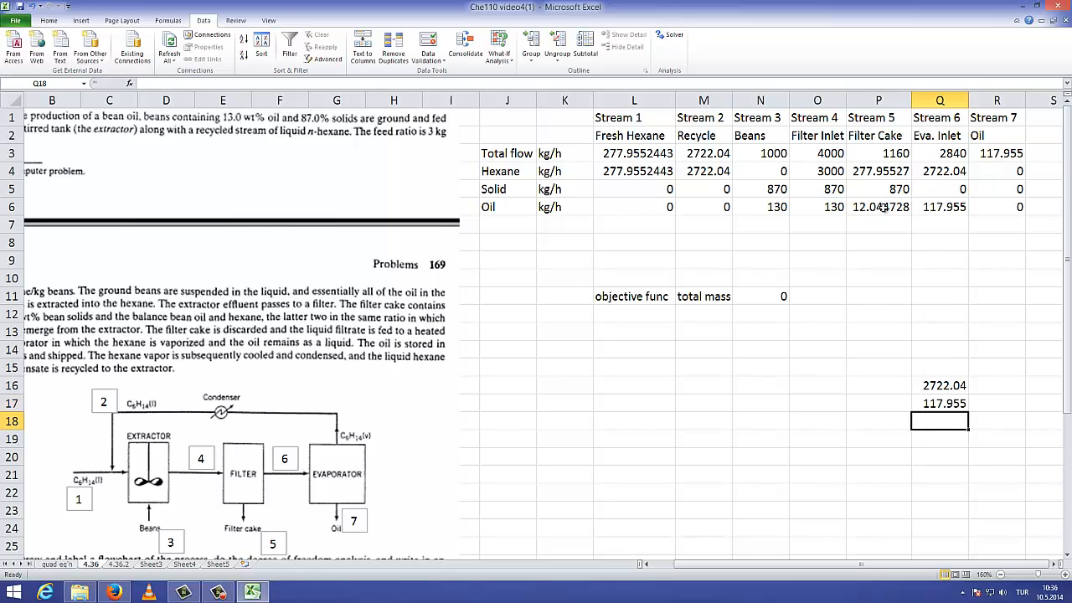
click(953, 405)
click(1005, 154)
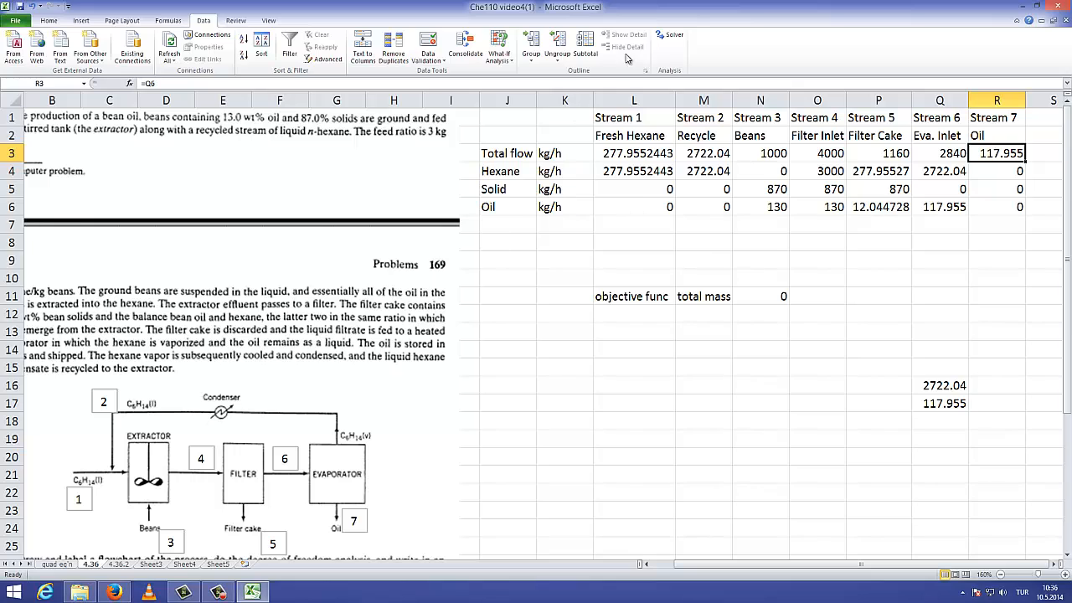
- Reopen Solver and change the constraint on R3 to equal $N$6-$P$6-100
click(671, 39)
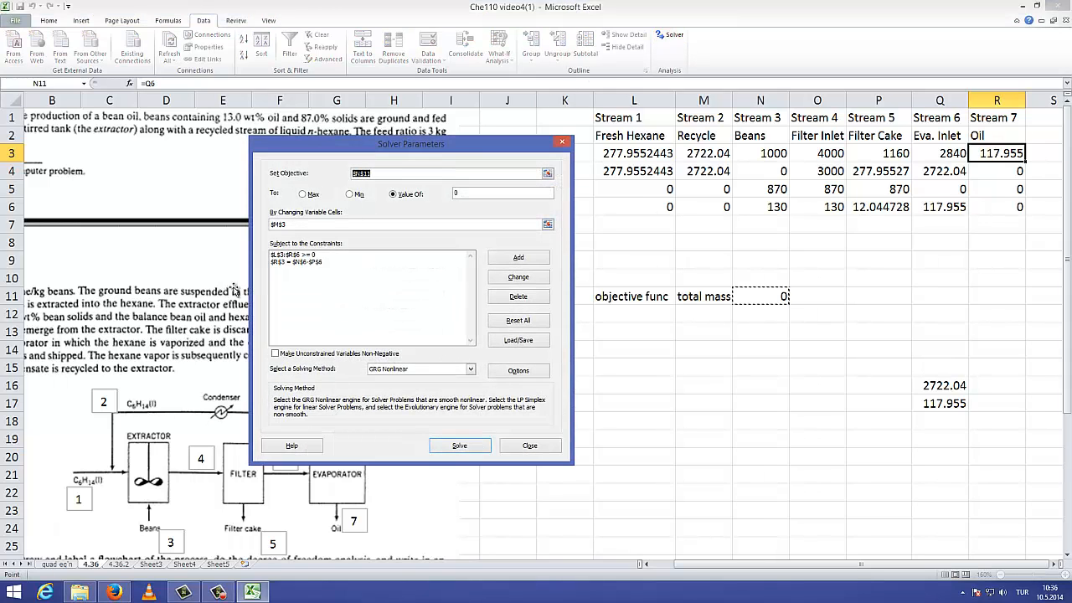
click(300, 274)
click(303, 263)
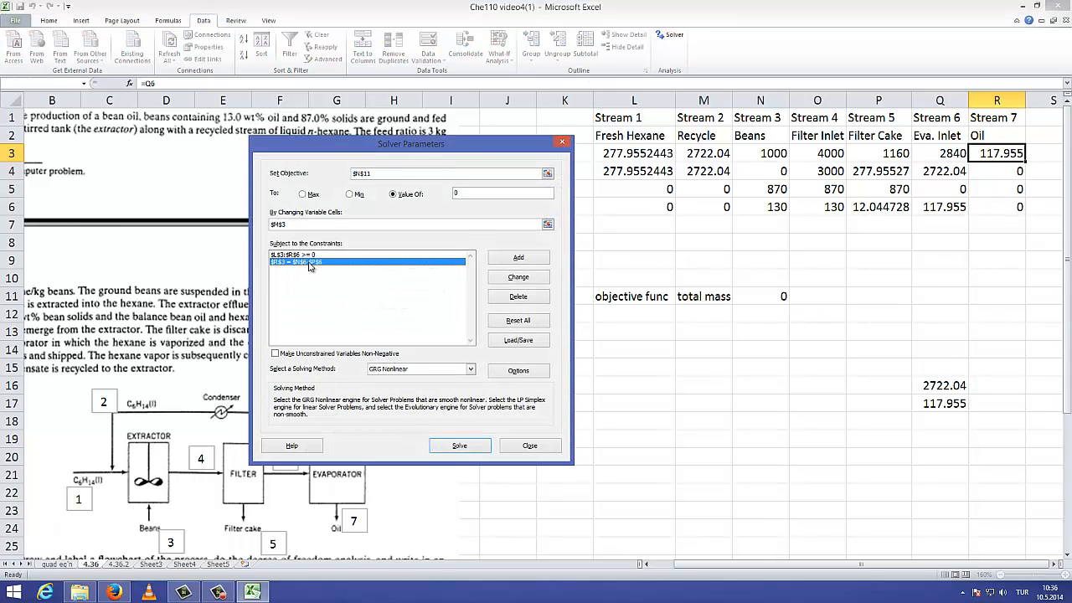
click(517, 277)
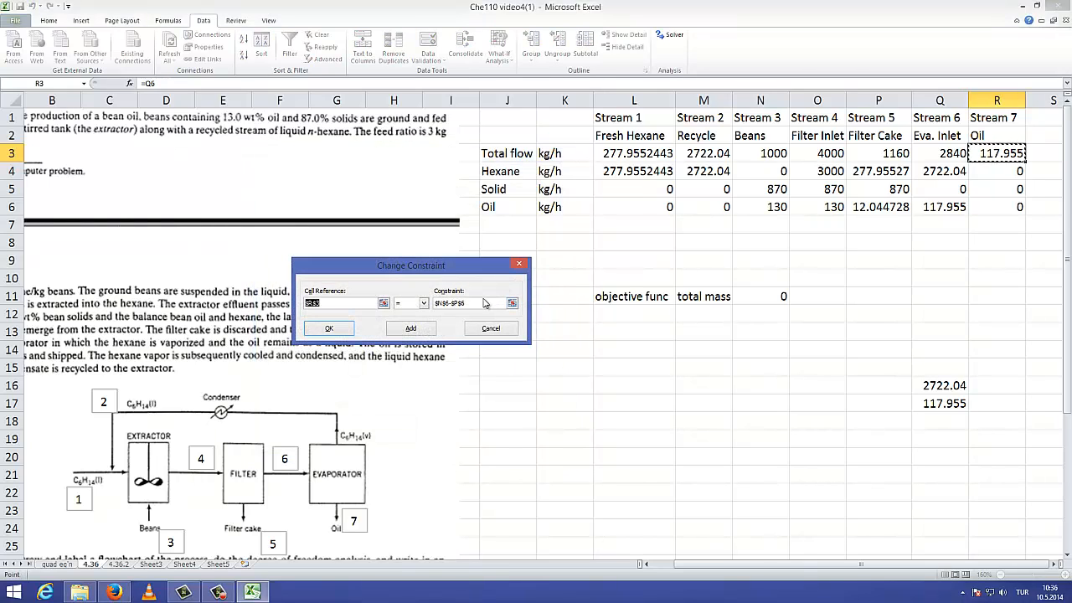
click(484, 303)
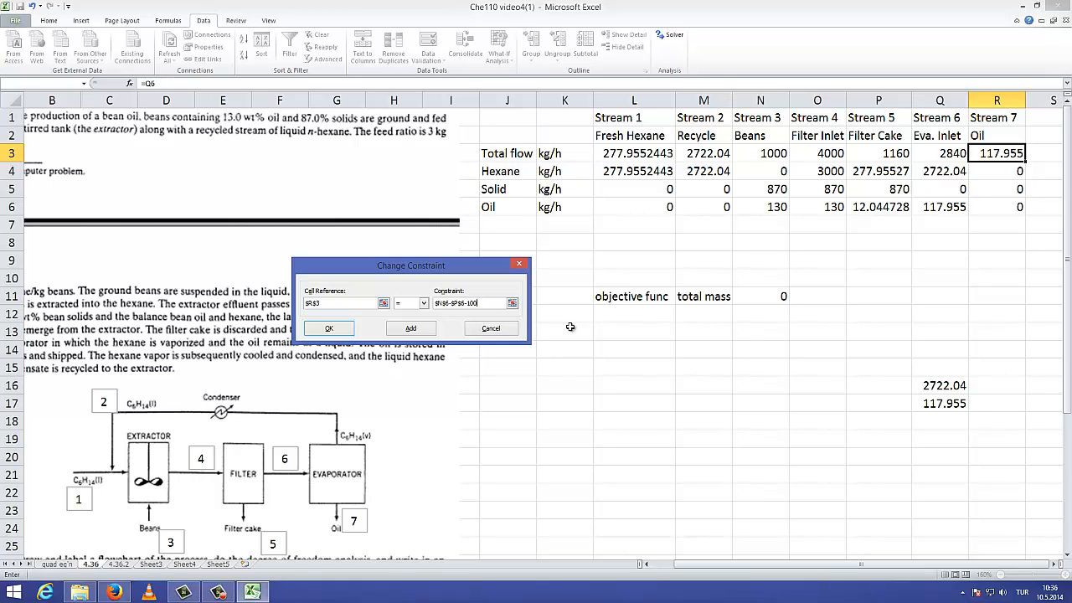
click(411, 330)
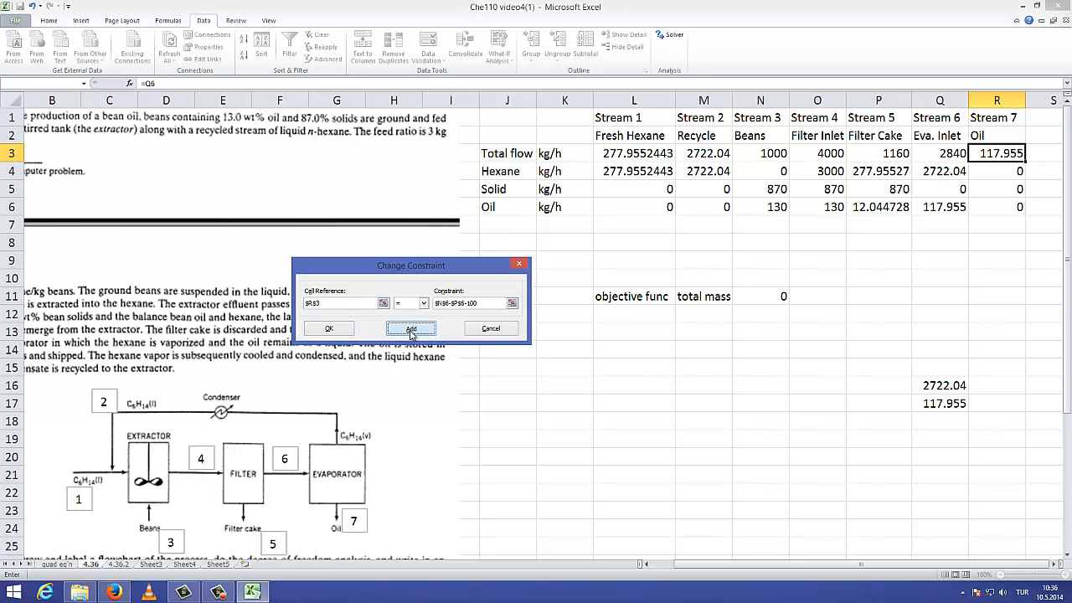
click(492, 330)
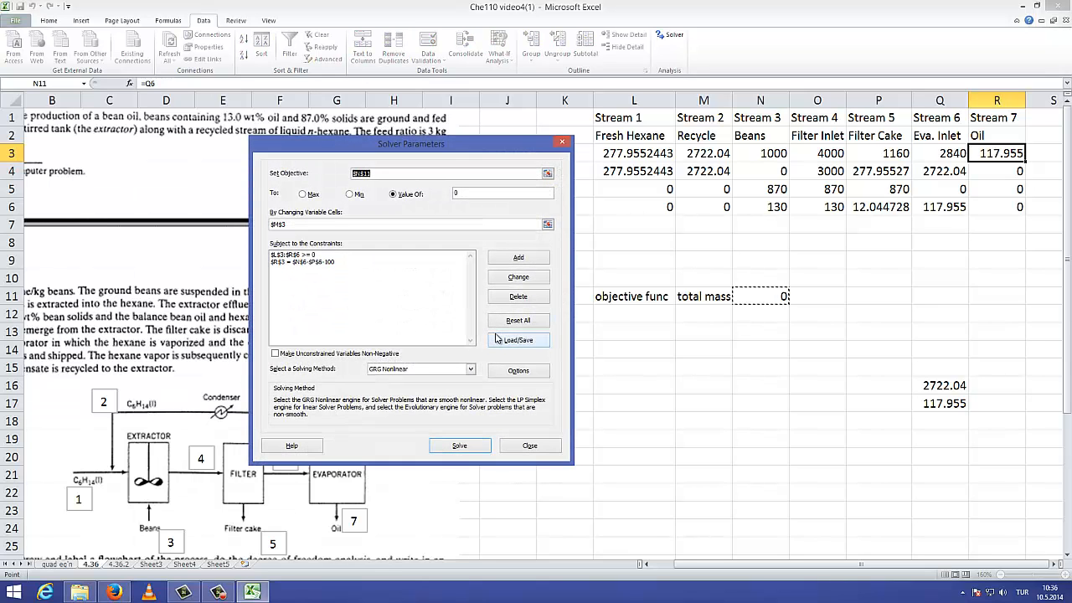
- Solve the model with the changed constraint on R3 and keep the Solver solution
click(459, 446)
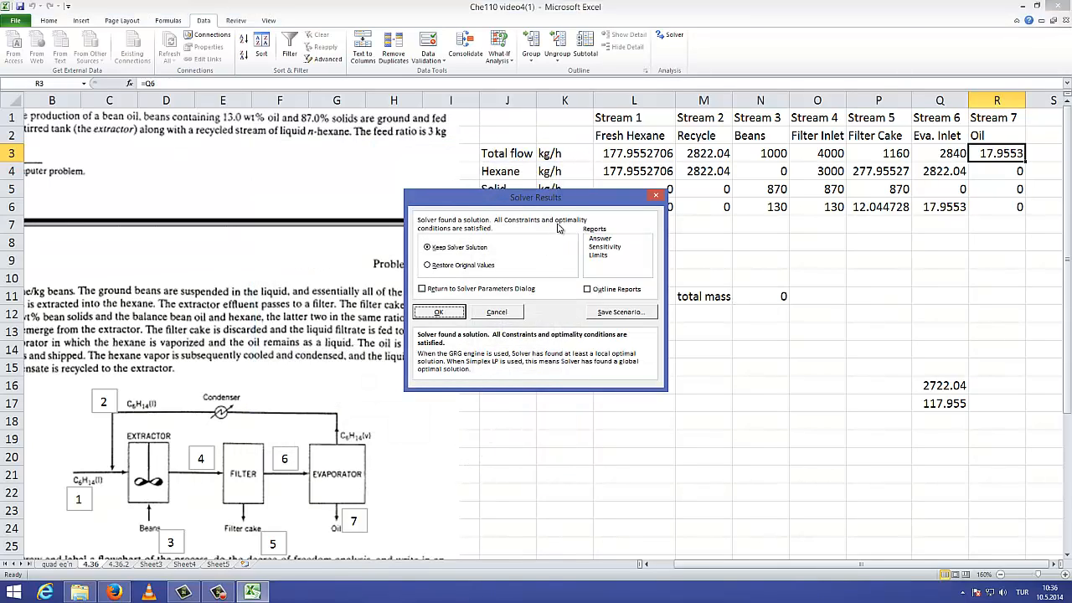
drag(557, 196, 446, 177)
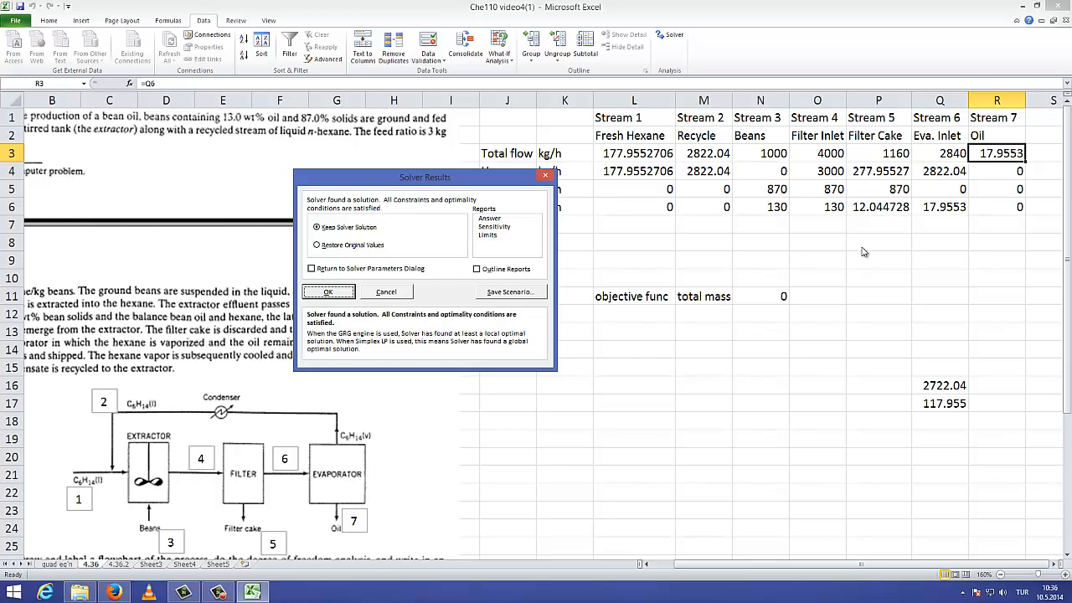
click(342, 297)
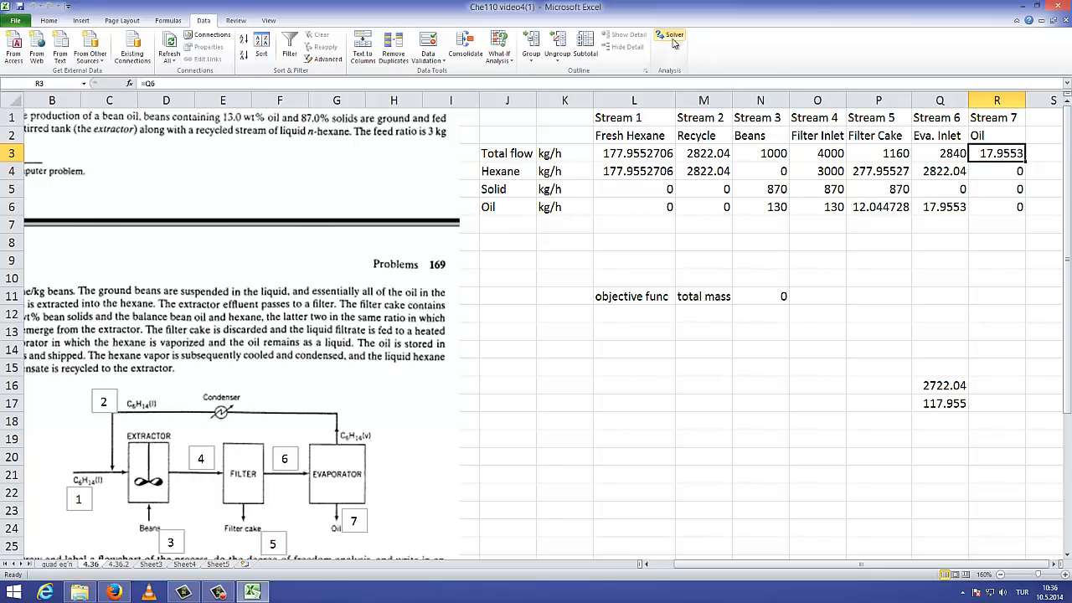
- Inspect the Oil stream total flow formula in R3 and compare it with the evaporator inlet oil flow in Q6
double_click(1002, 155)
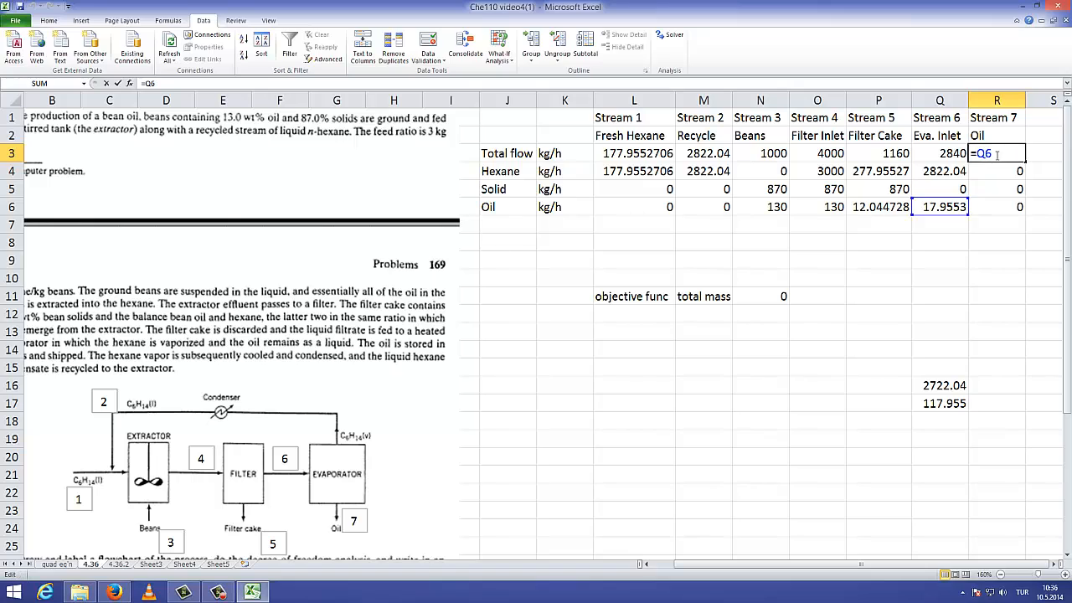
key(ctrl+Return)
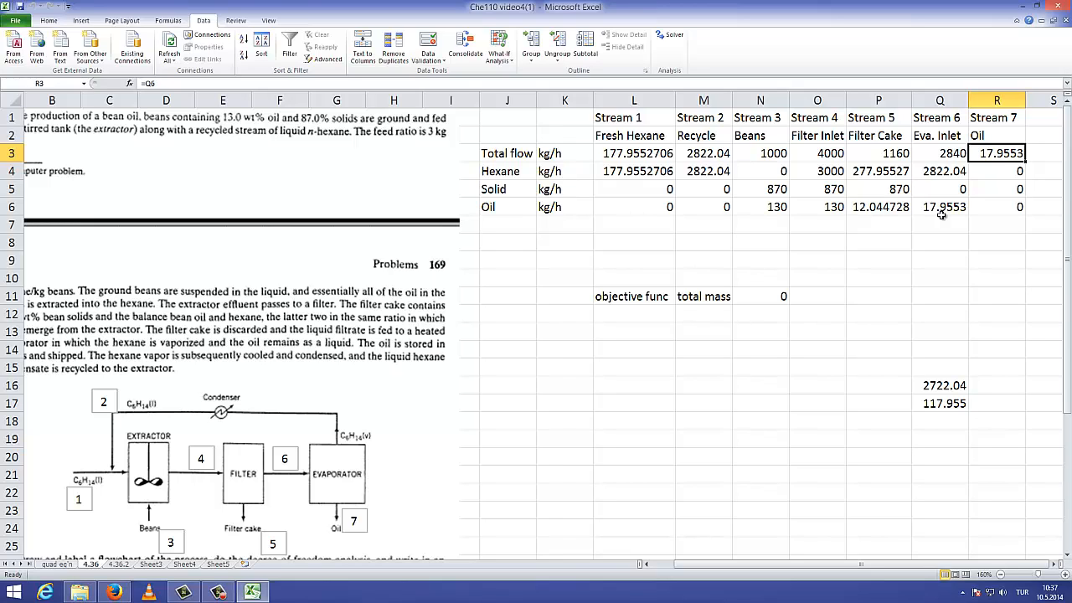
click(761, 438)
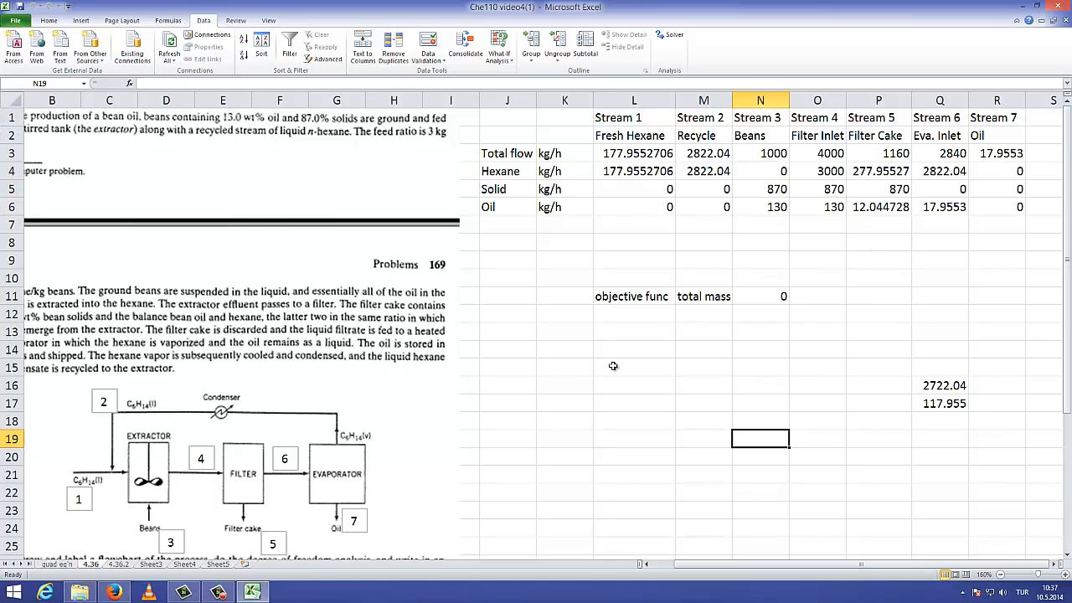
- Copy the stream table J1:R6 from sheet 4.36 and paste it into sheet 4.36.2 starting at K1
drag(761, 565, 737, 565)
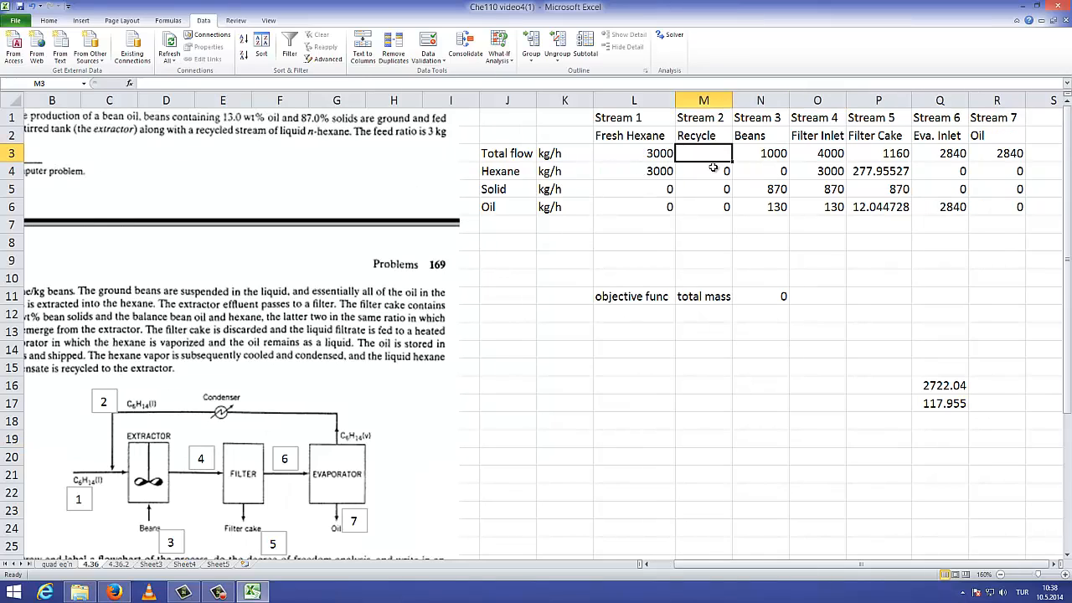
click(713, 170)
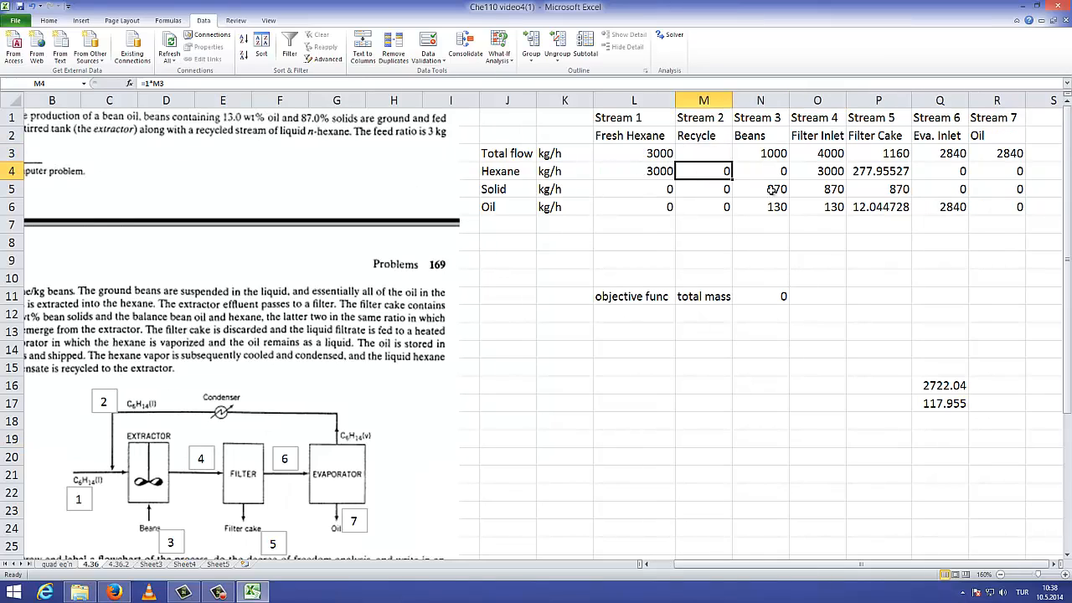
drag(507, 117, 995, 207)
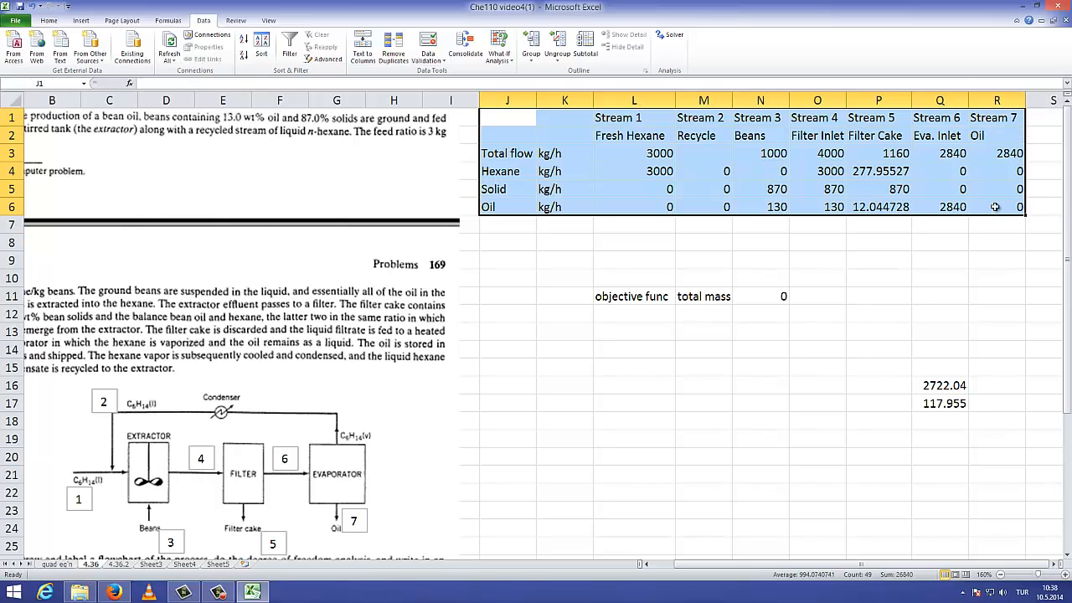
key(ctrl+c)
click(118, 564)
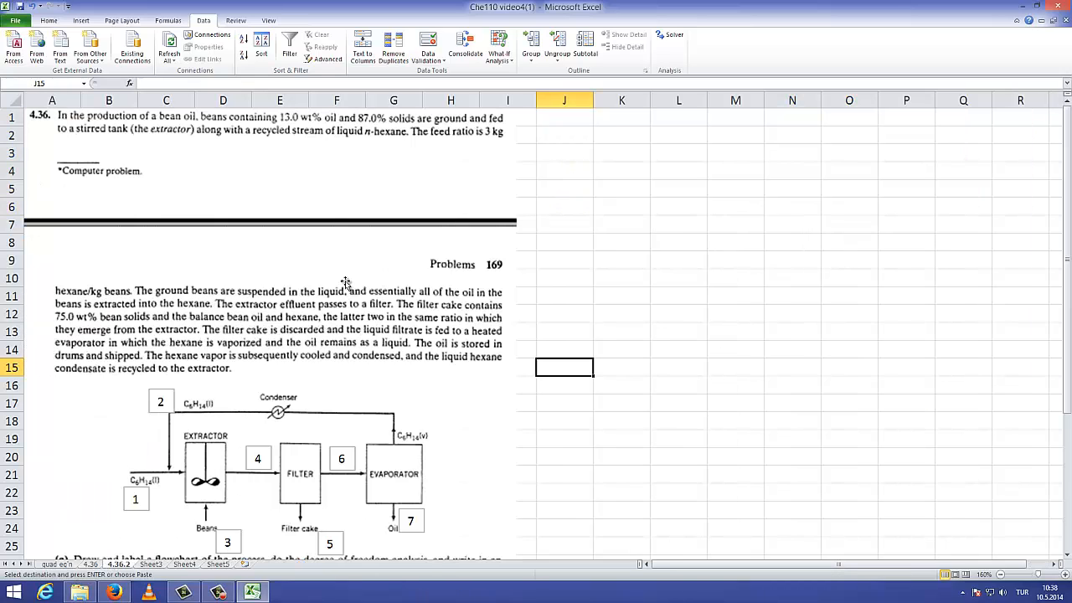
drag(568, 122, 568, 134)
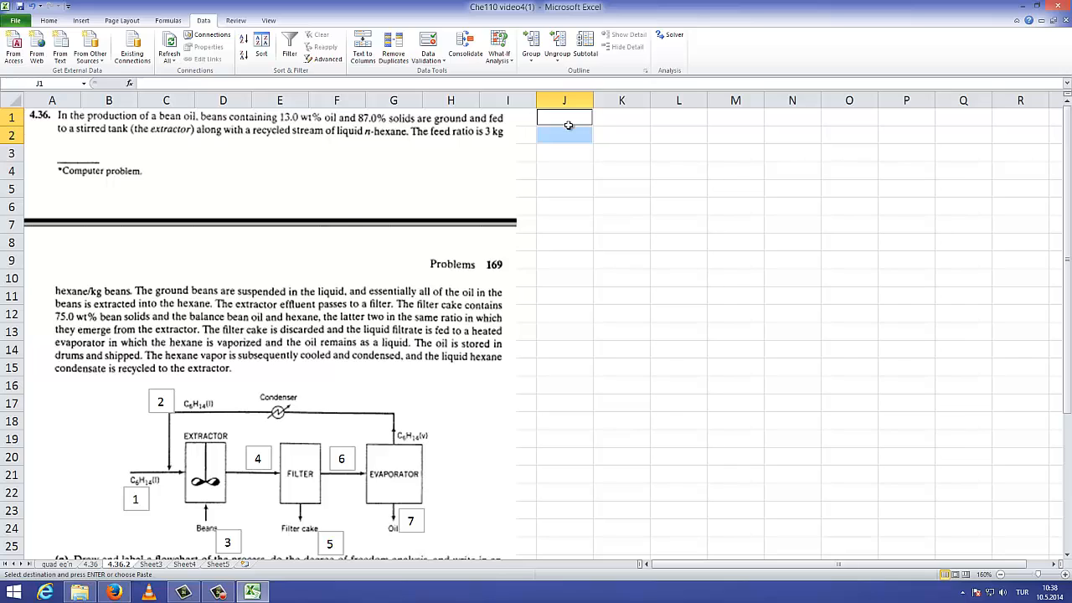
click(598, 118)
key(ctrl+v)
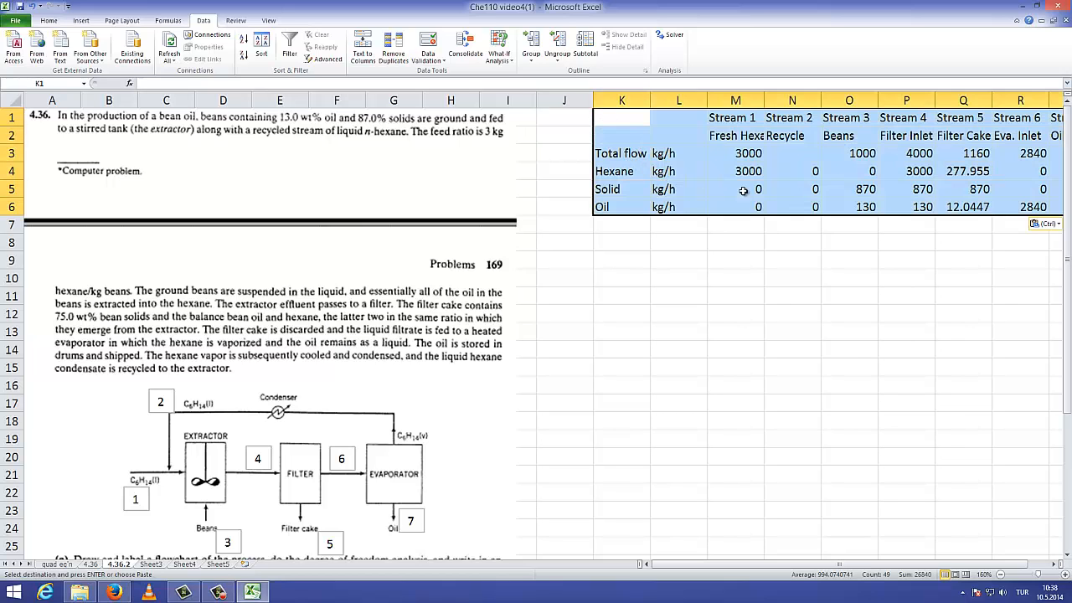
- Paste the stream table again on sheet 4.36.2 starting at J1, and clear the leftover cells S1:S6
key(ctrl+Page_Up)
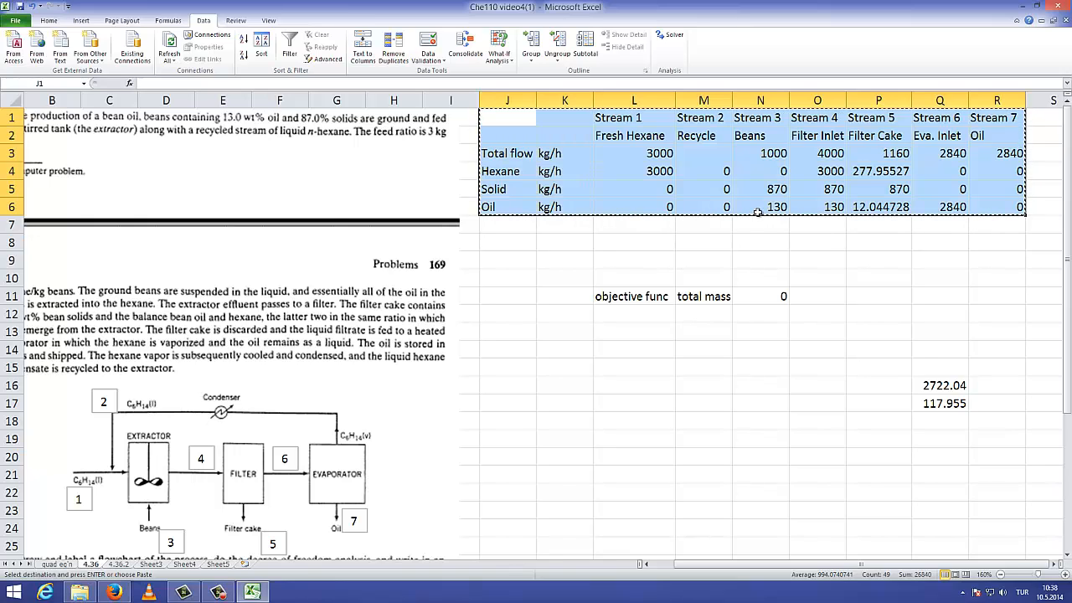
click(128, 564)
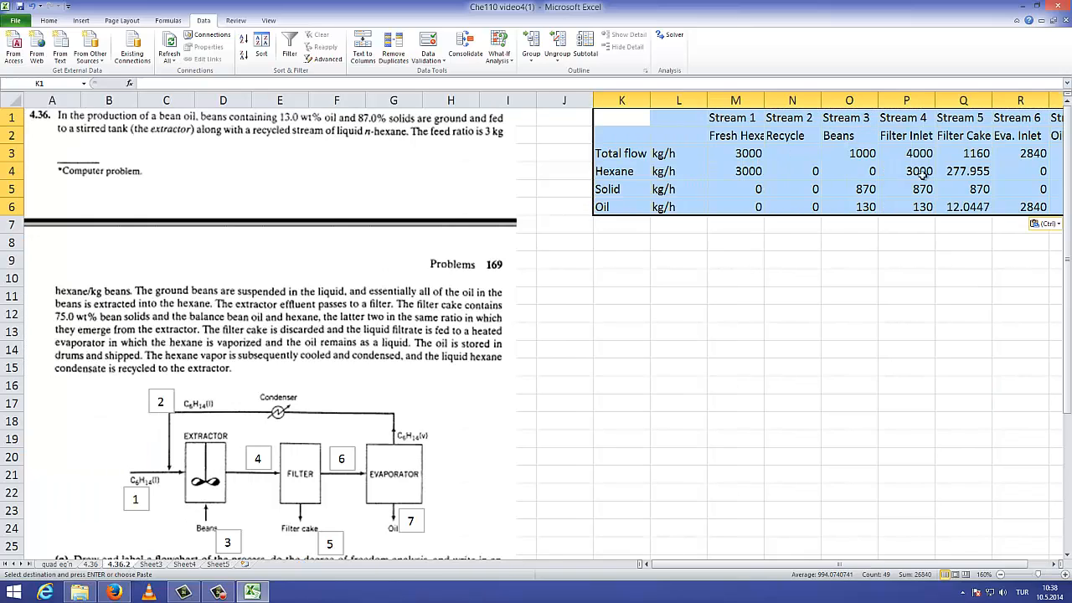
drag(621, 118, 514, 109)
click(452, 118)
key(ctrl+v)
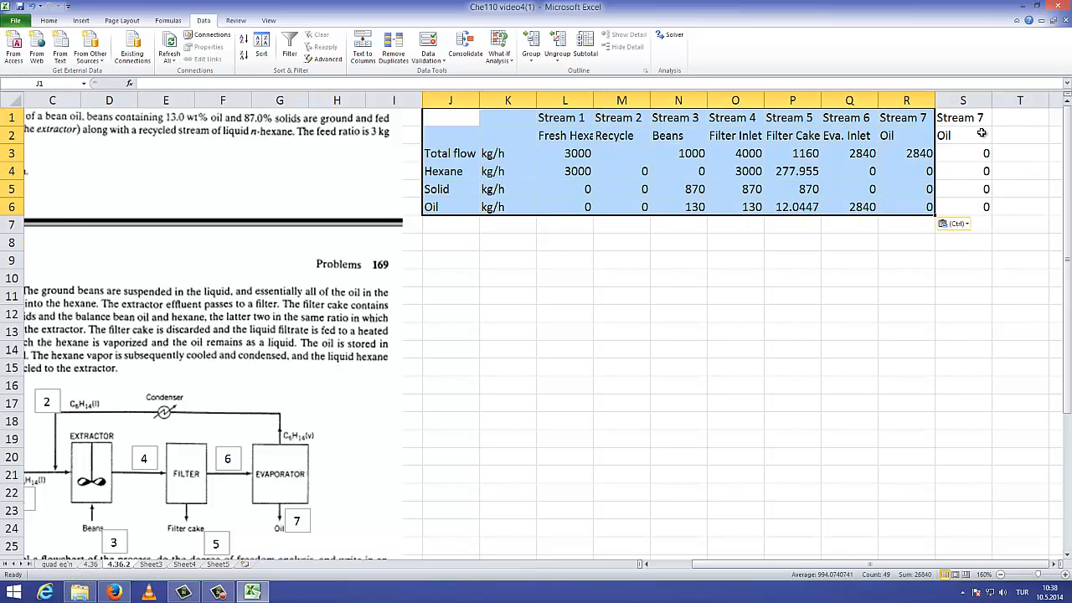
drag(971, 117, 963, 208)
key(Delete)
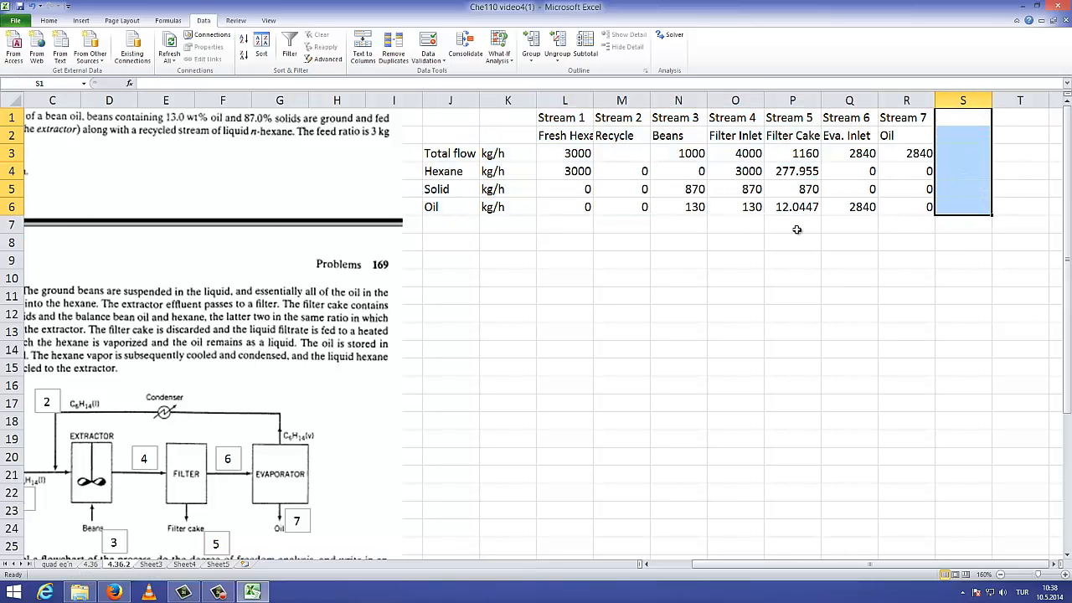
click(621, 261)
- Look through sheets 4.36, 4.36.2 and Sheet3 to compare their stream tables, and return to sheet 4.36
click(80, 564)
click(94, 564)
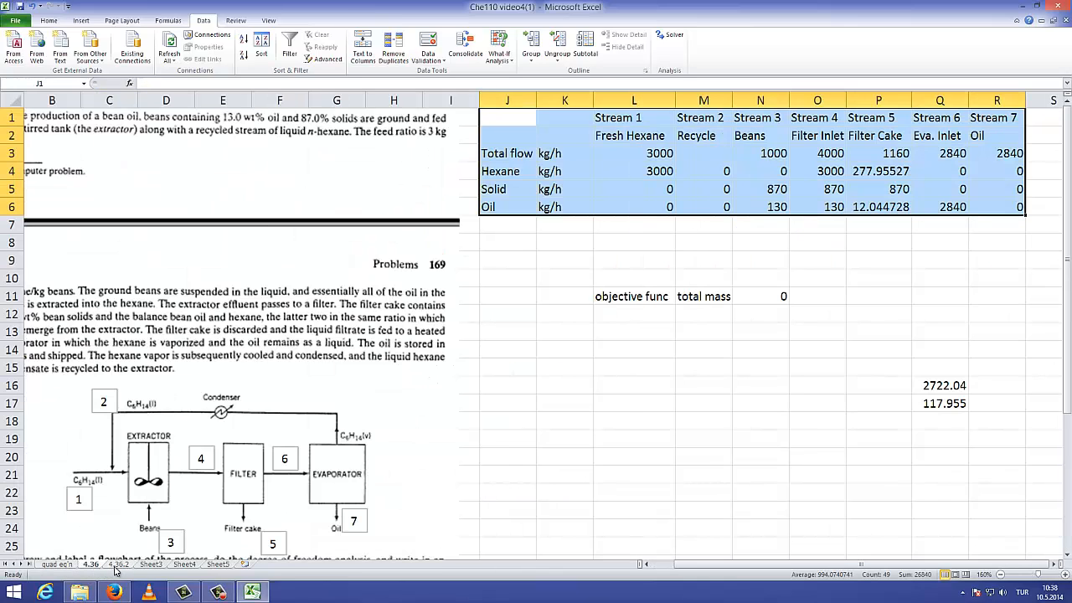
click(118, 565)
click(151, 565)
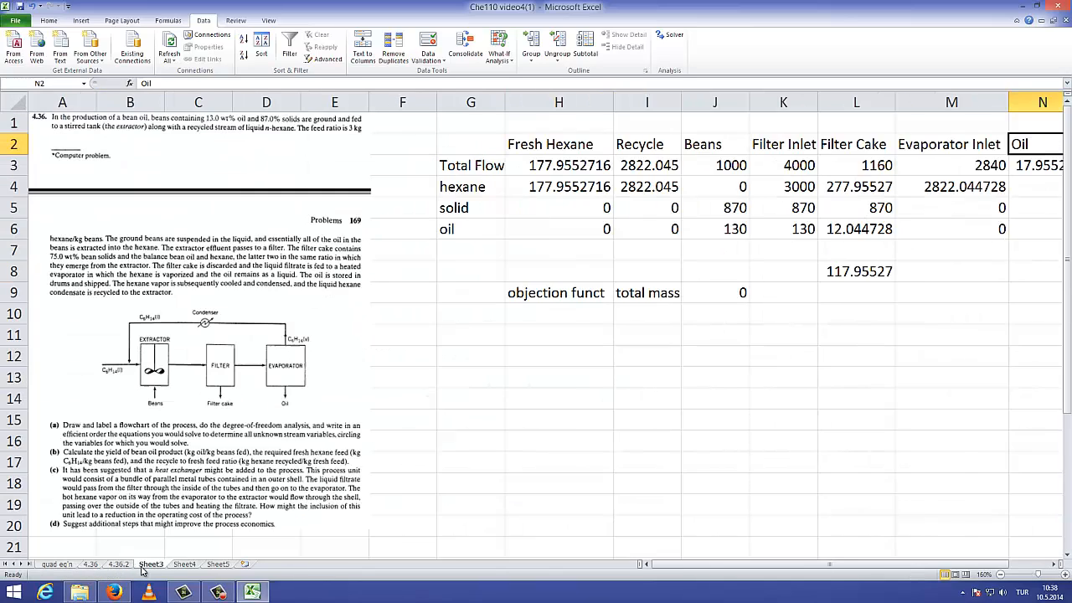
click(178, 566)
click(118, 565)
click(91, 566)
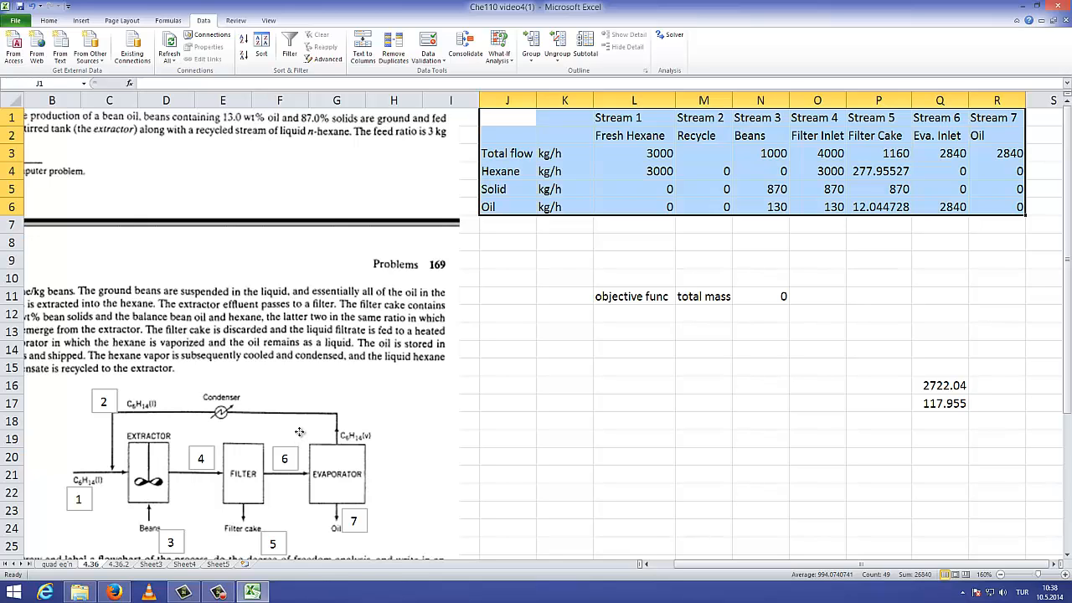
drag(293, 437, 299, 437)
drag(469, 415, 462, 415)
click(510, 405)
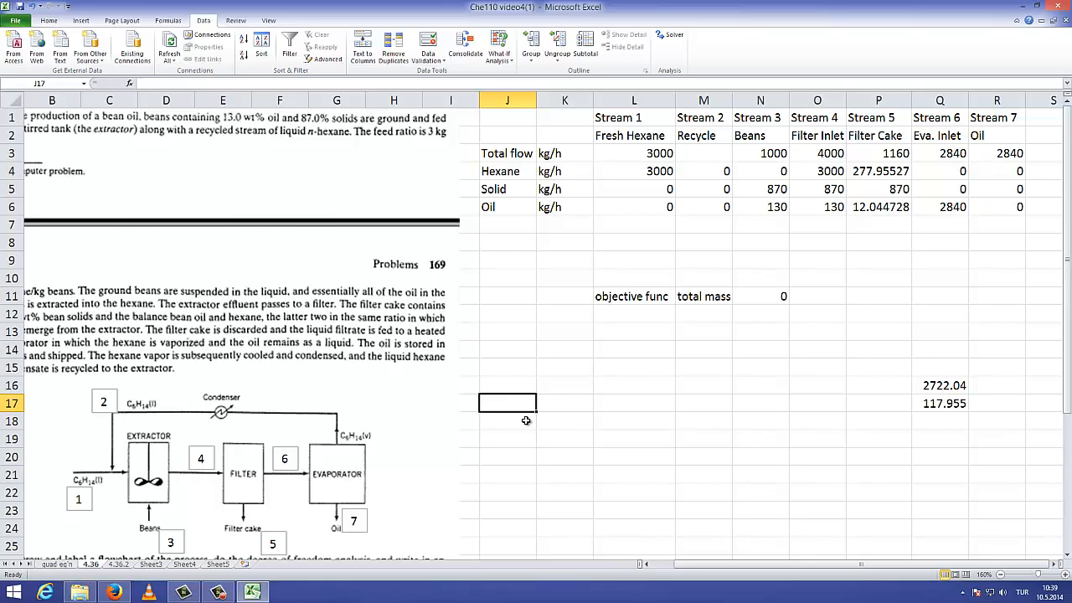
mouse_move(251, 592)
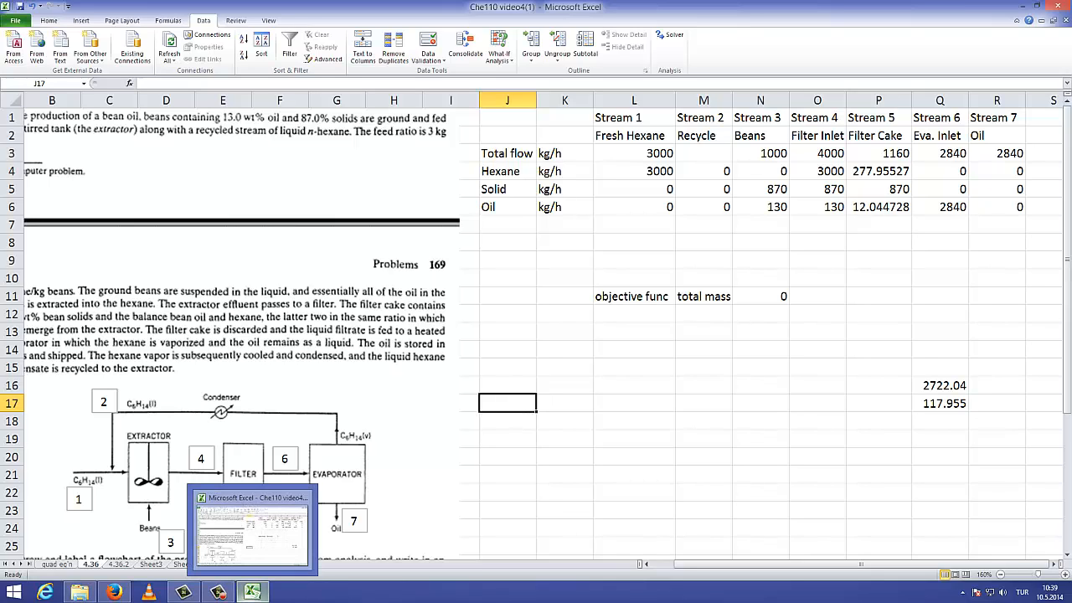